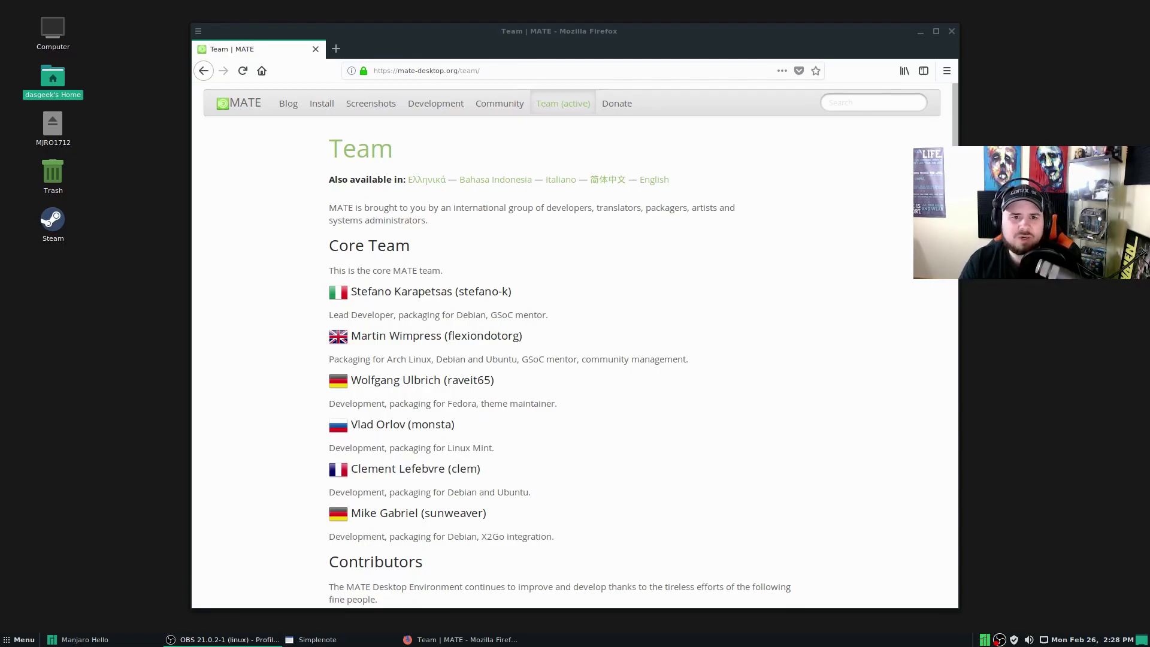
Minimize Firefox so the Manjaro Hello welcome window shows.
{"action": "left_click", "coordinate": [921, 31]}
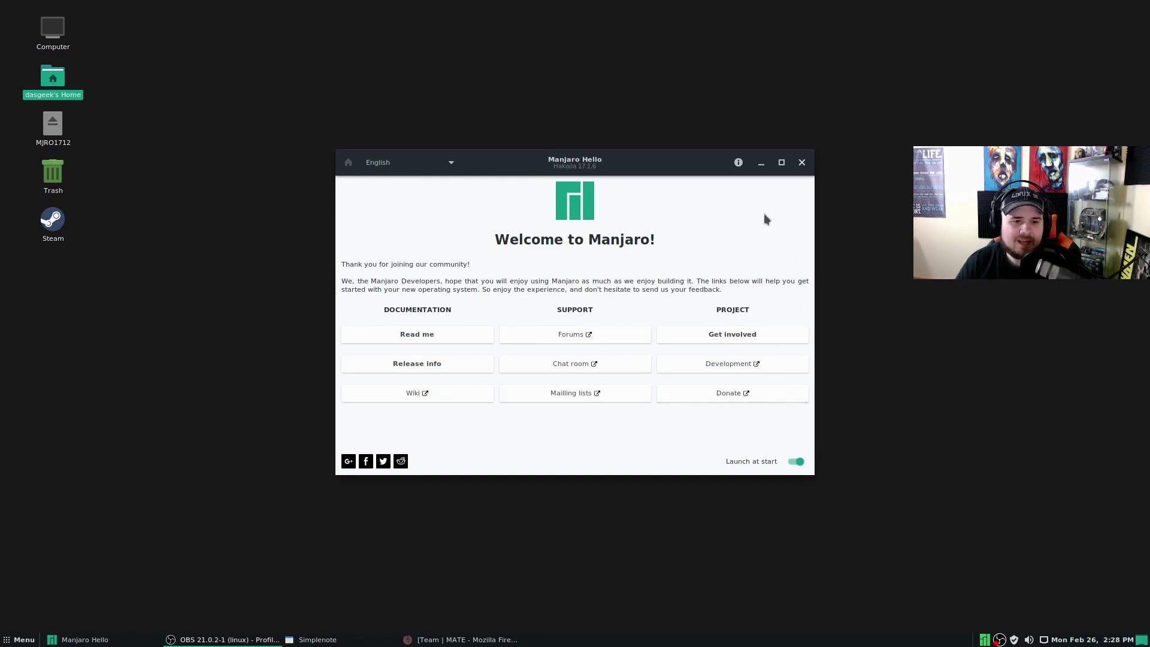
Close the Welcome to Manjaro window with its title-bar close button.
{"action": "left_click", "coordinate": [803, 163]}
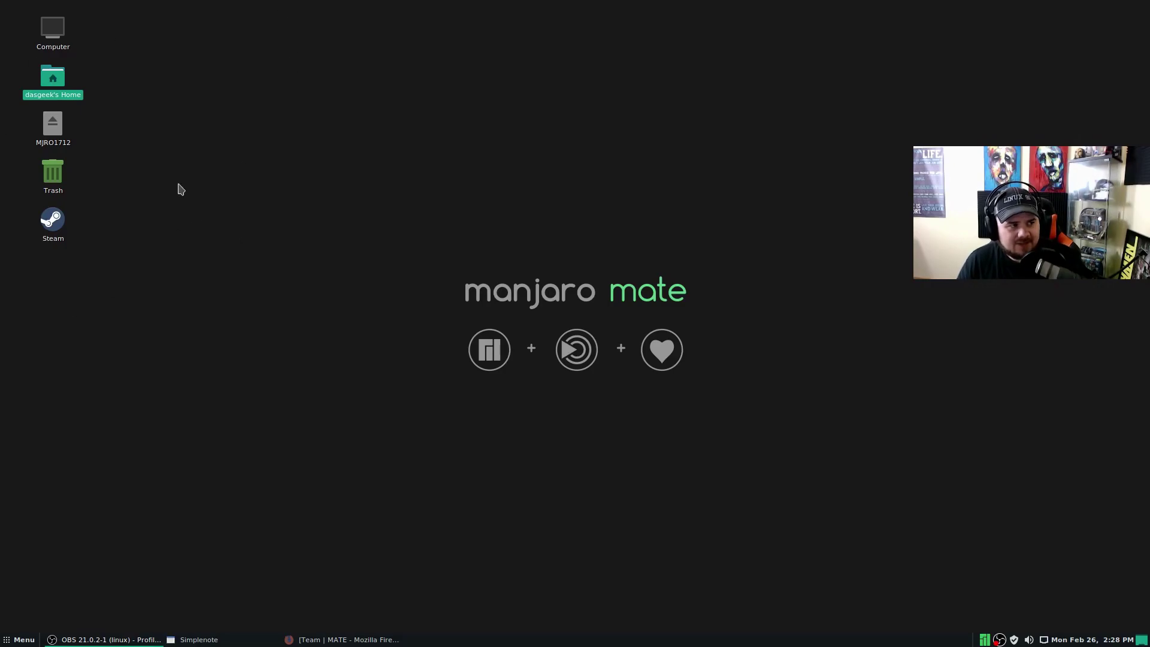
Open and close the Brisk Menu application launcher a couple of times.
{"action": "left_click", "coordinate": [15, 639]}
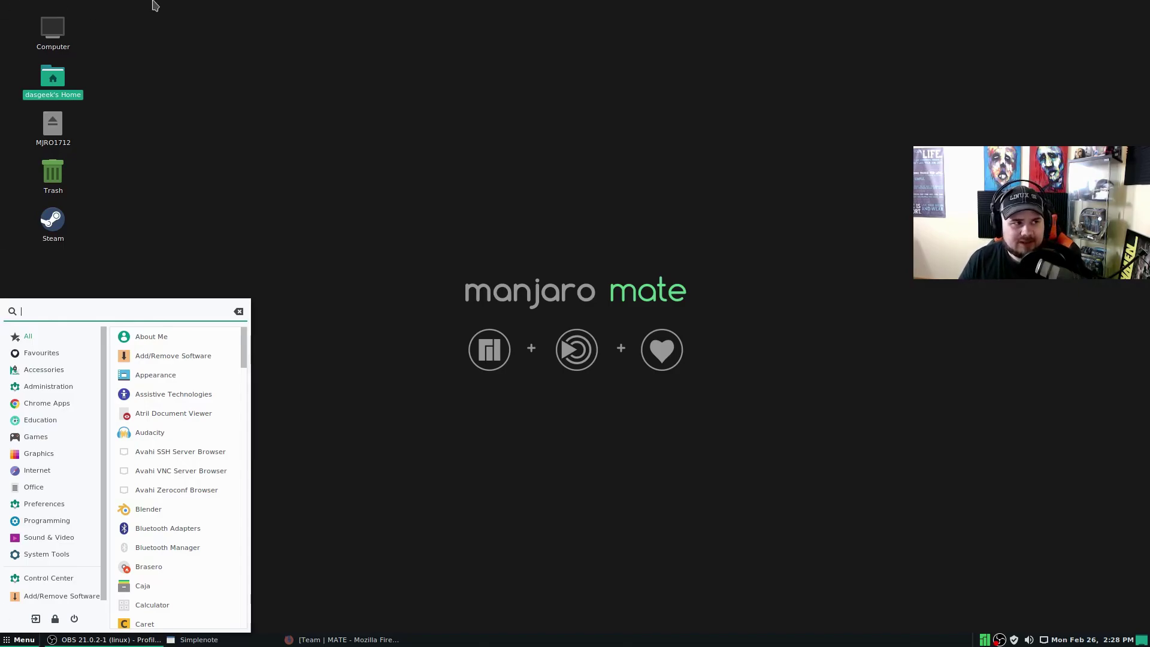
{"action": "left_click", "coordinate": [319, 5]}
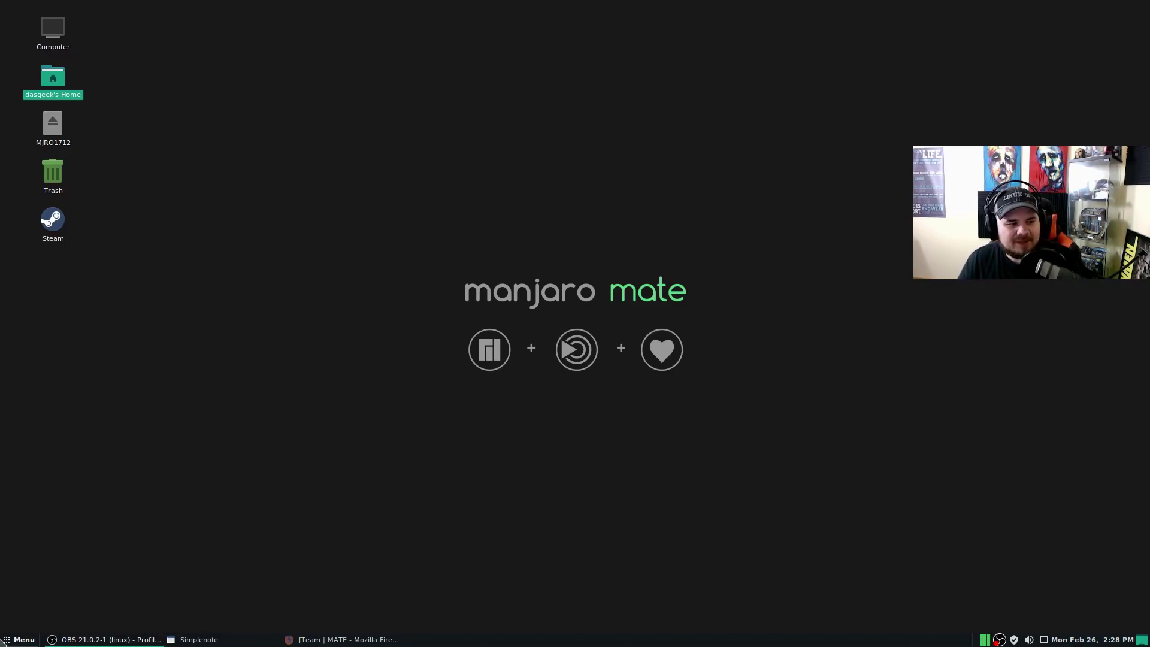
{"action": "left_click", "coordinate": [14, 640]}
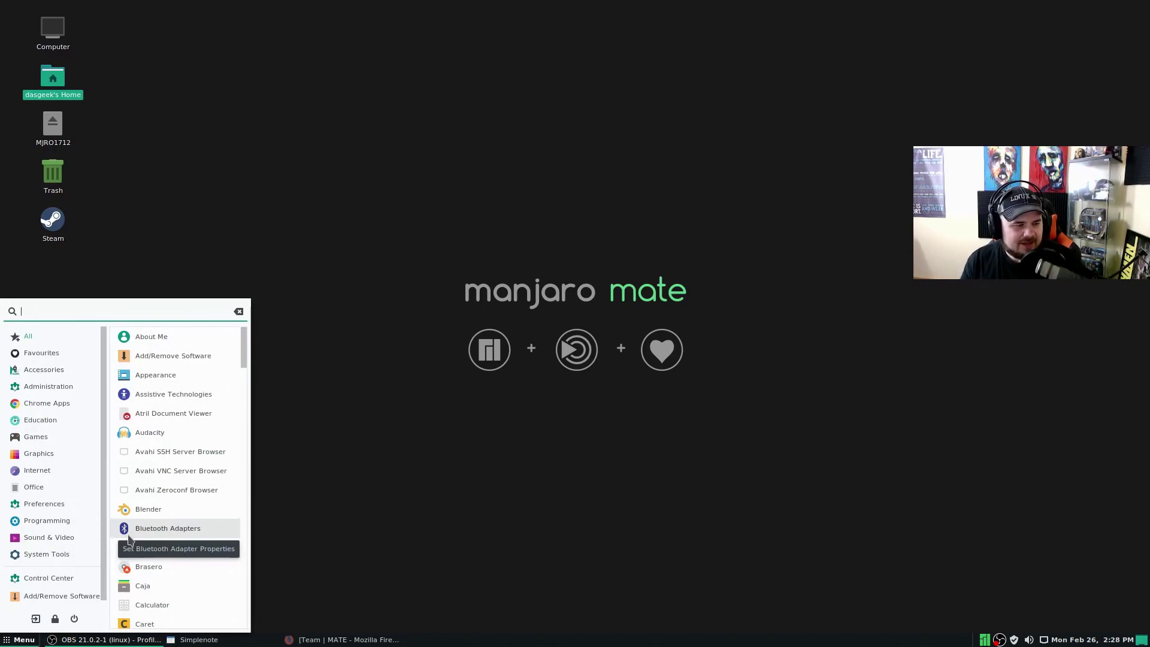
{"action": "left_click", "coordinate": [22, 640]}
View Brisk Menu's About dialog (version 0.5.0), close it, and reopen the menu.
{"action": "right_click", "coordinate": [21, 640]}
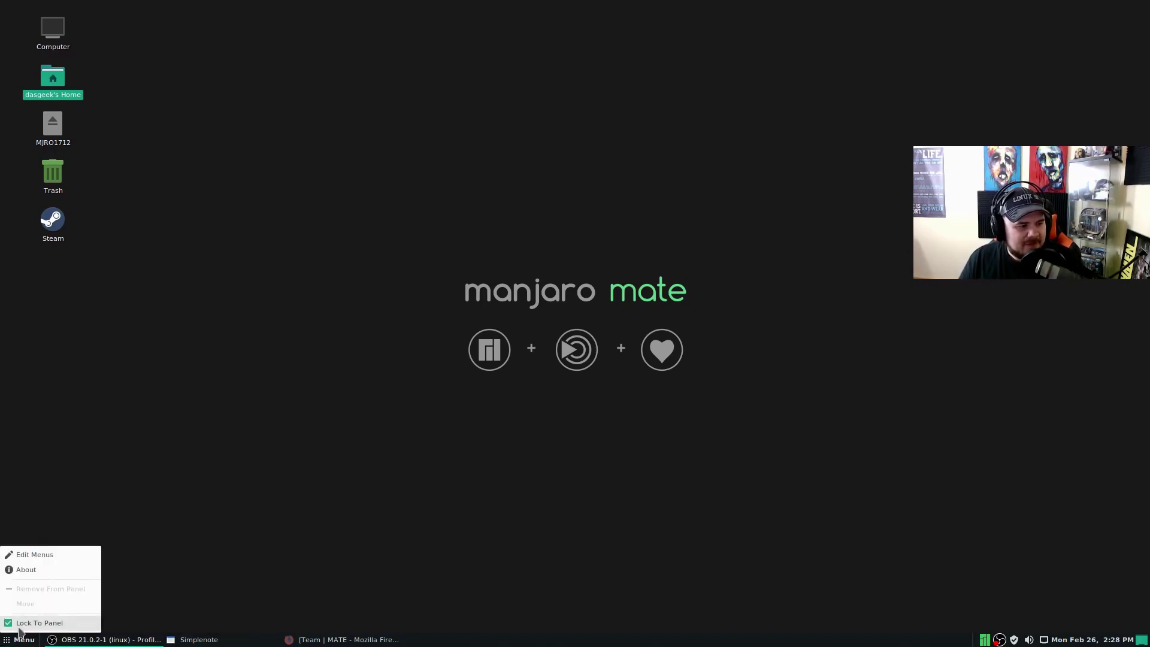
{"action": "left_click", "coordinate": [28, 569]}
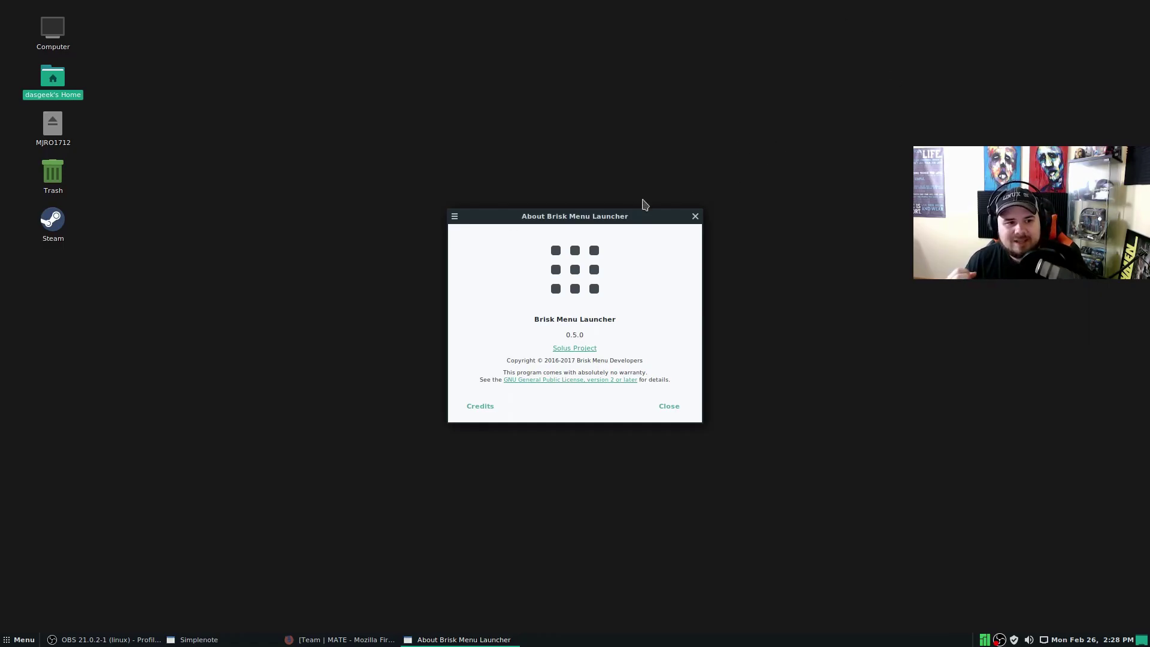
{"action": "left_click", "coordinate": [695, 216]}
{"action": "left_click", "coordinate": [20, 640]}
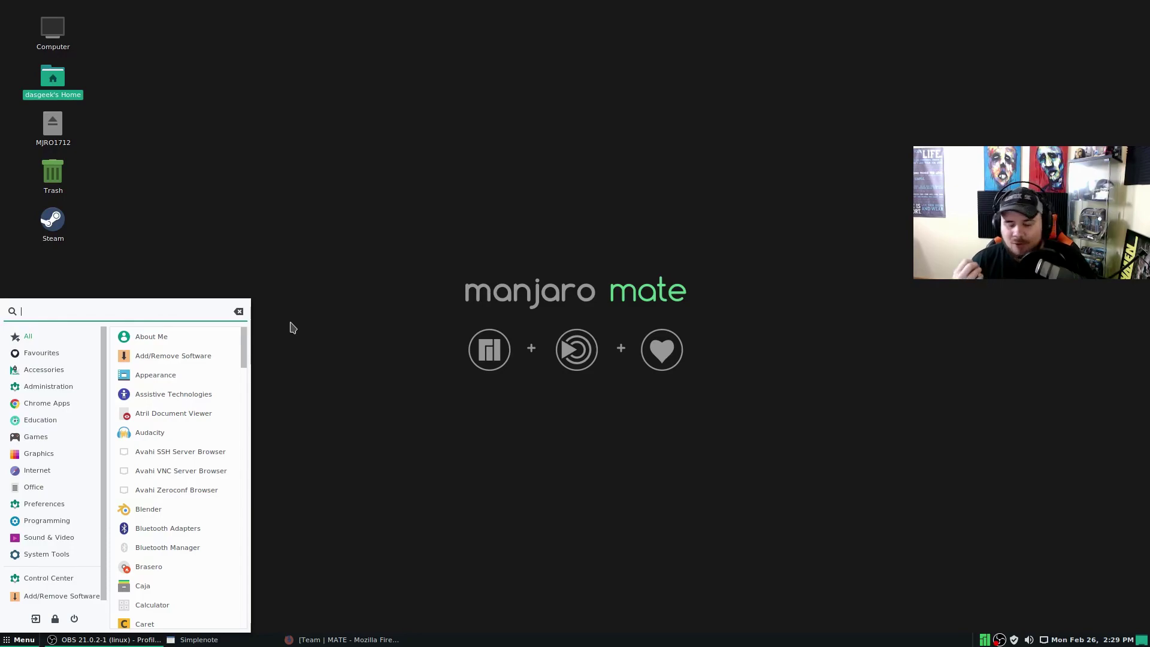
Browse the Favourites, Accessories and Administration categories, then dismiss Brisk Menu.
{"action": "left_click", "coordinate": [59, 354]}
{"action": "left_click", "coordinate": [59, 371]}
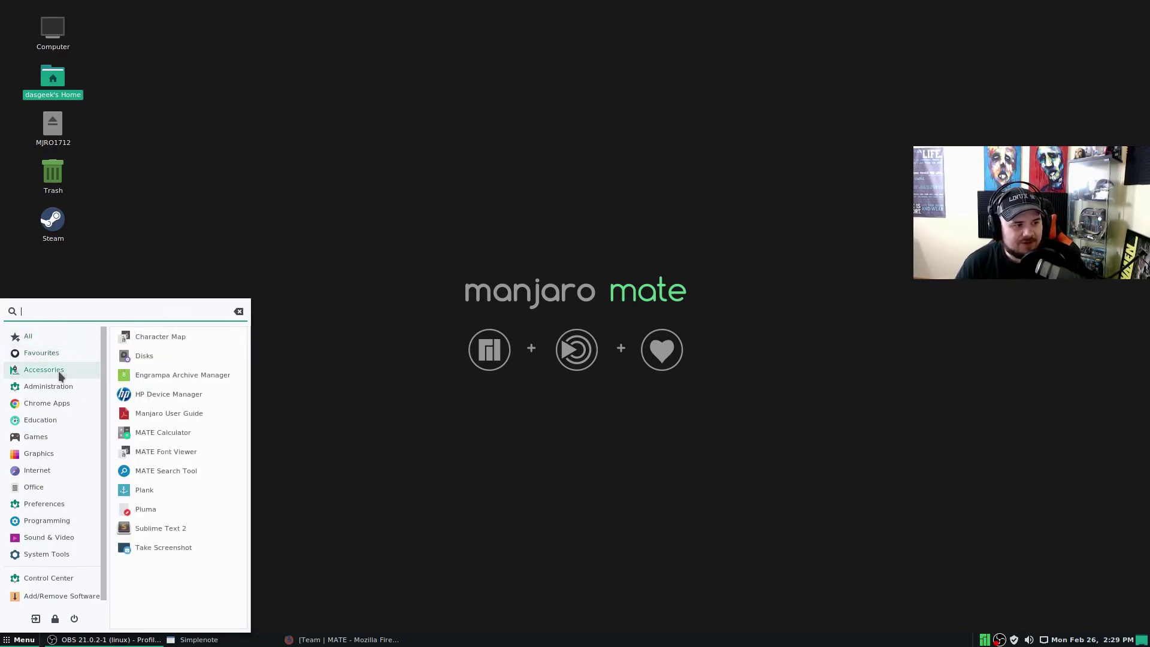
{"action": "left_click", "coordinate": [60, 387]}
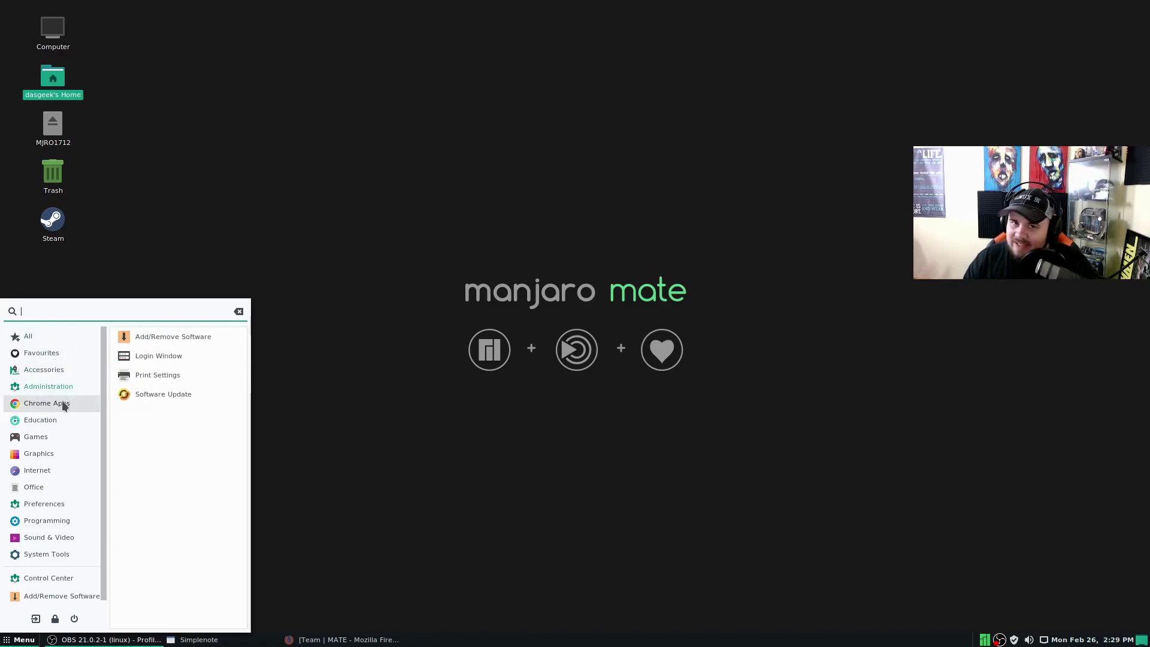
{"action": "left_click", "coordinate": [654, 382]}
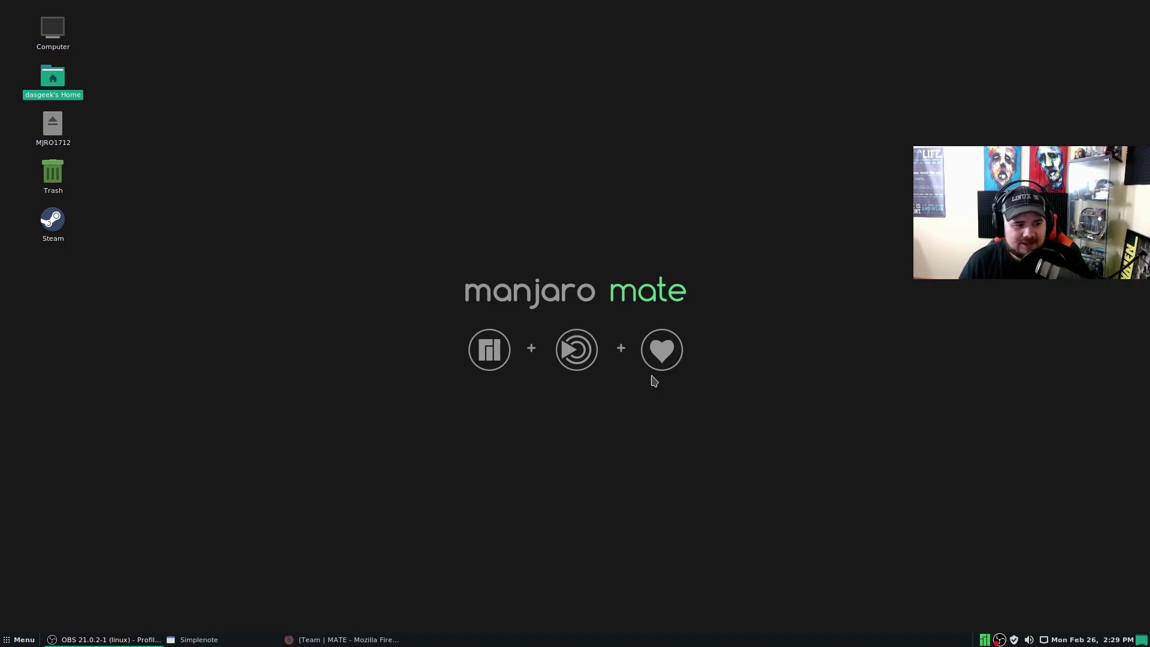
Restore Firefox on the MATE Team page and scroll through its contributor lists and back.
{"action": "left_click", "coordinate": [339, 640]}
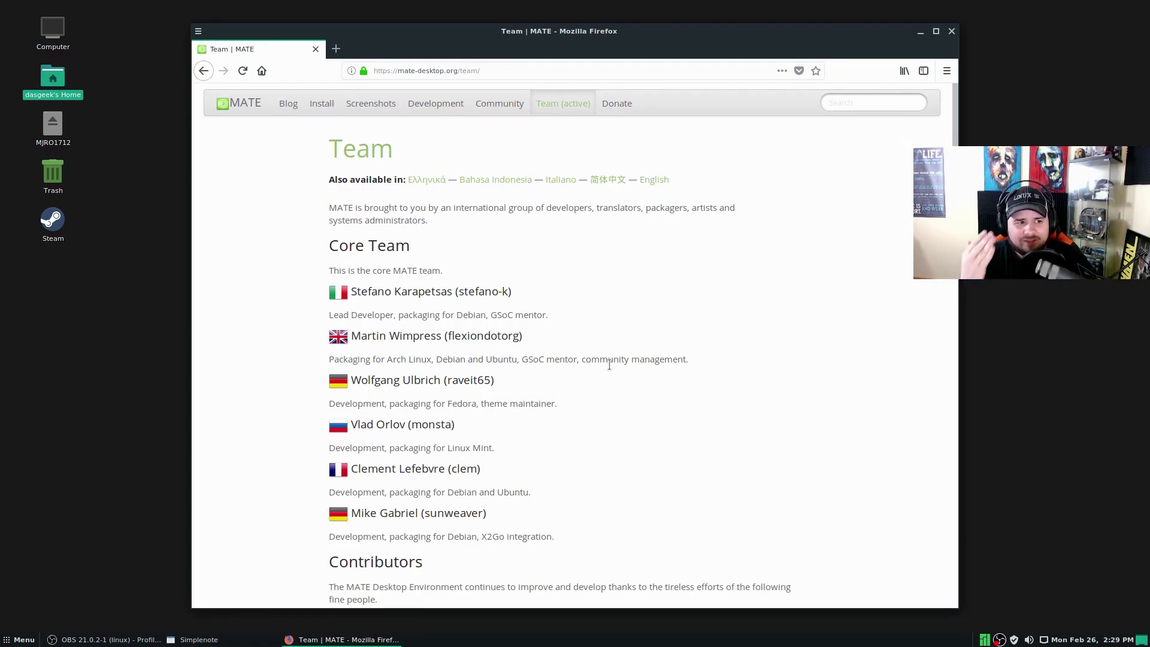
{"action": "scroll", "coordinate": [344, 270], "scroll_direction": "down", "scroll_amount": 2}
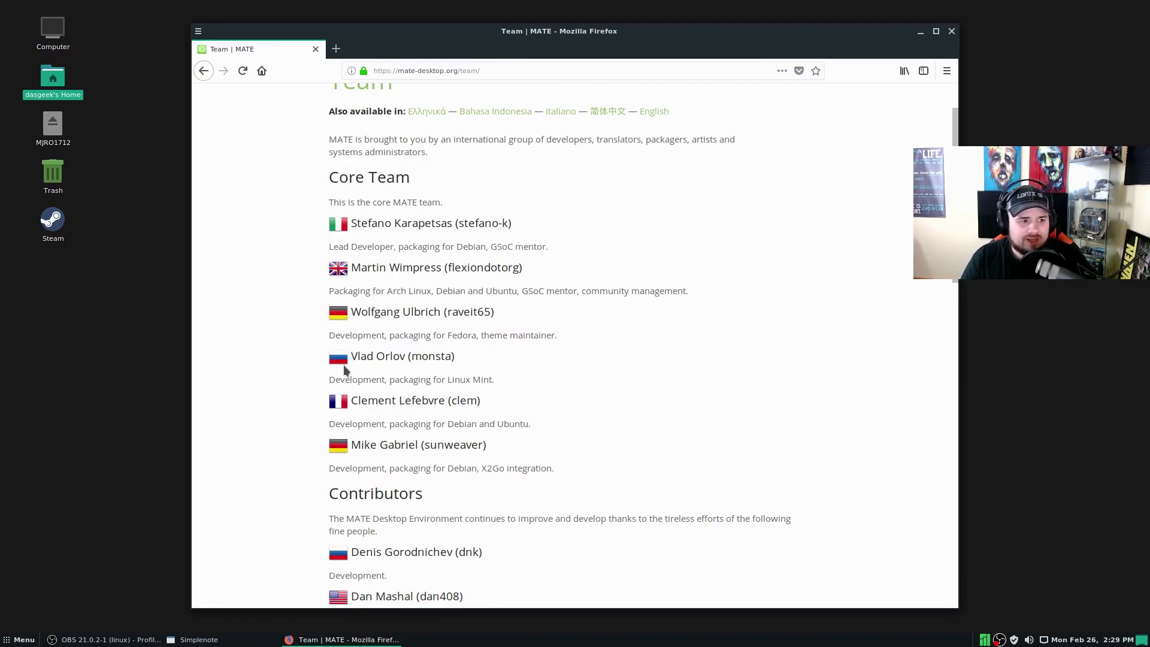
{"action": "scroll", "coordinate": [297, 458], "scroll_direction": "down", "scroll_amount": 5}
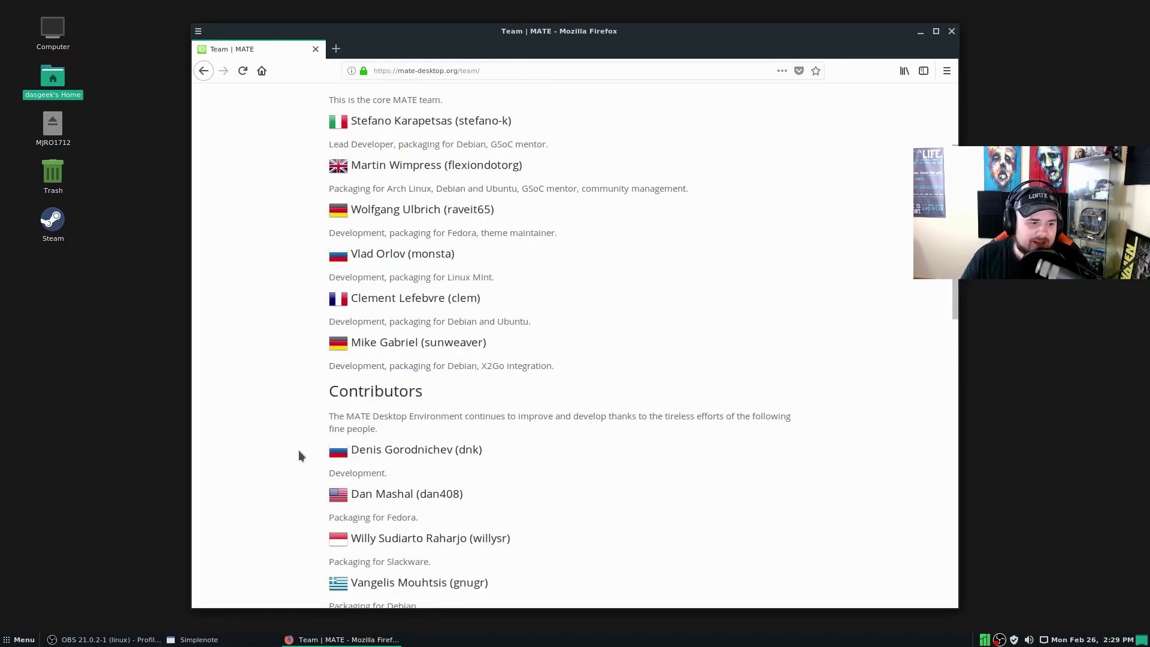
{"action": "scroll", "coordinate": [299, 451], "scroll_direction": "down", "scroll_amount": 6}
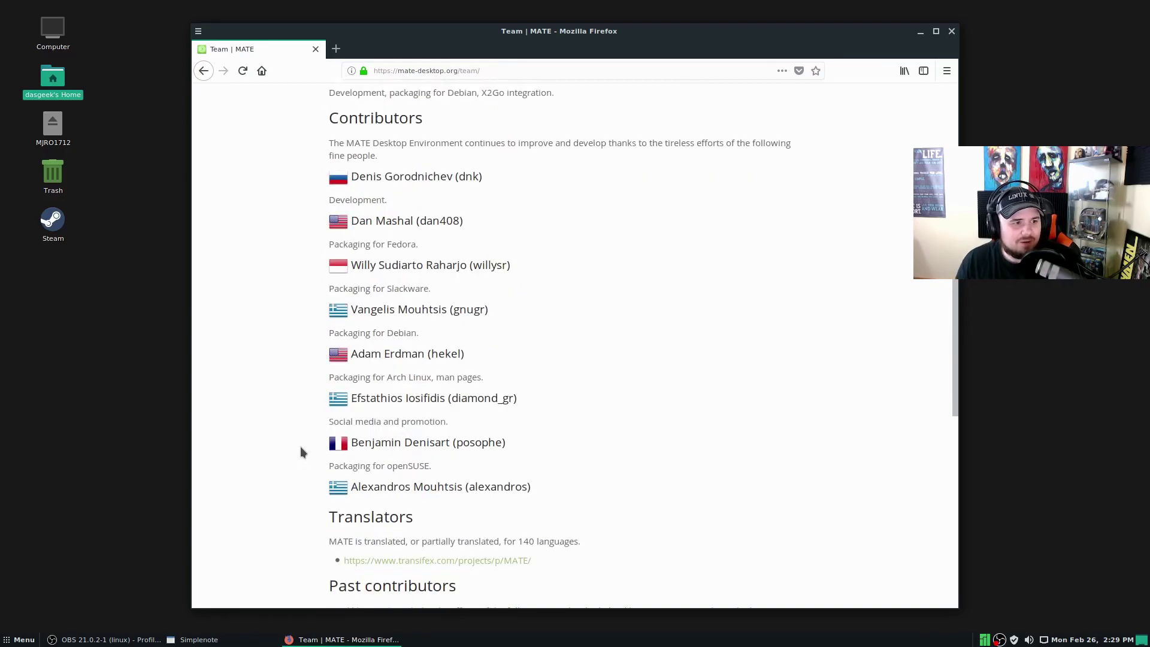
{"action": "scroll", "coordinate": [263, 241], "scroll_direction": "down", "scroll_amount": 2}
{"action": "scroll", "coordinate": [267, 246], "scroll_direction": "down", "scroll_amount": 6}
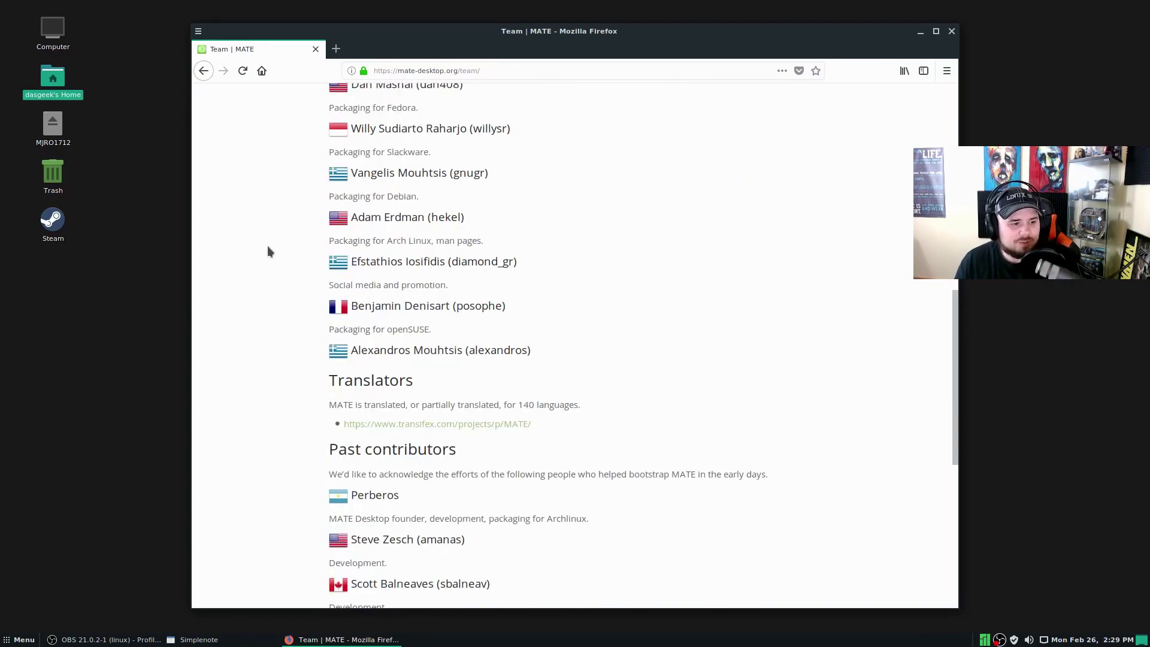
{"action": "scroll", "coordinate": [267, 245], "scroll_direction": "down", "scroll_amount": 8}
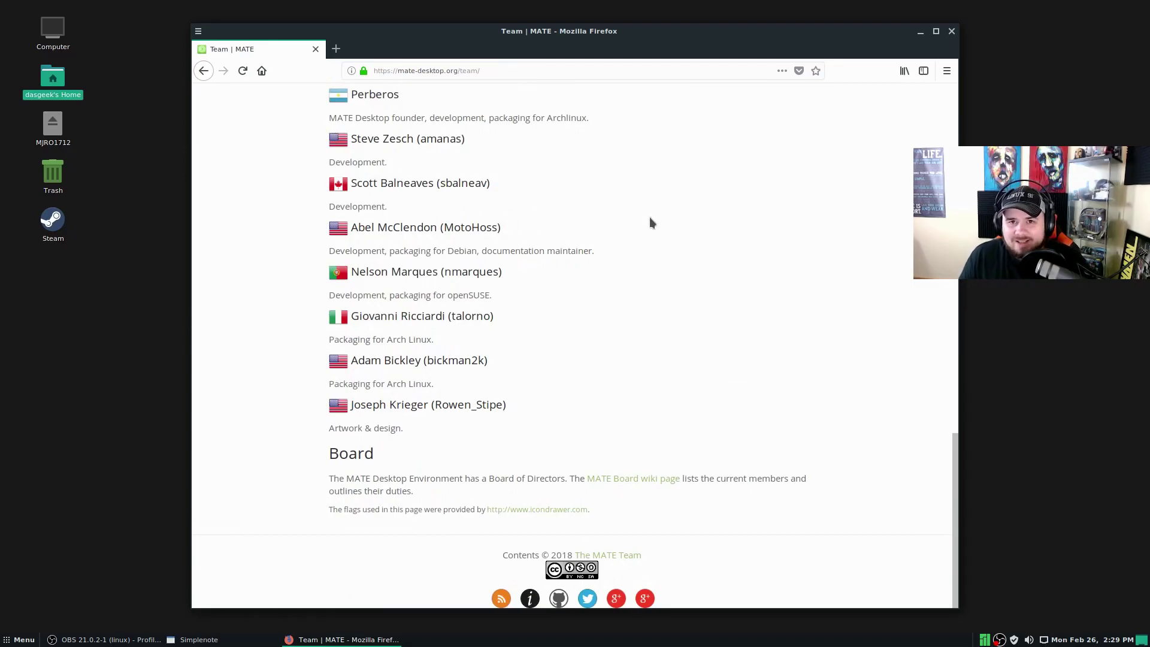
{"action": "scroll", "coordinate": [649, 216], "scroll_direction": "up", "scroll_amount": 20}
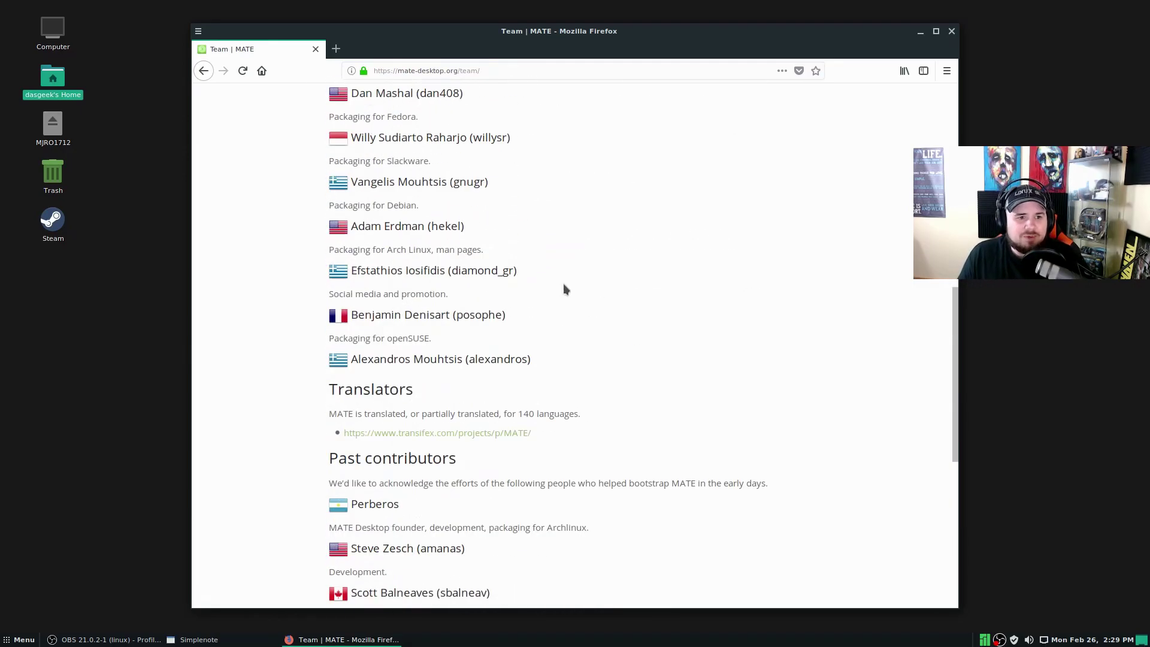
{"action": "scroll", "coordinate": [564, 289], "scroll_direction": "up", "scroll_amount": 5}
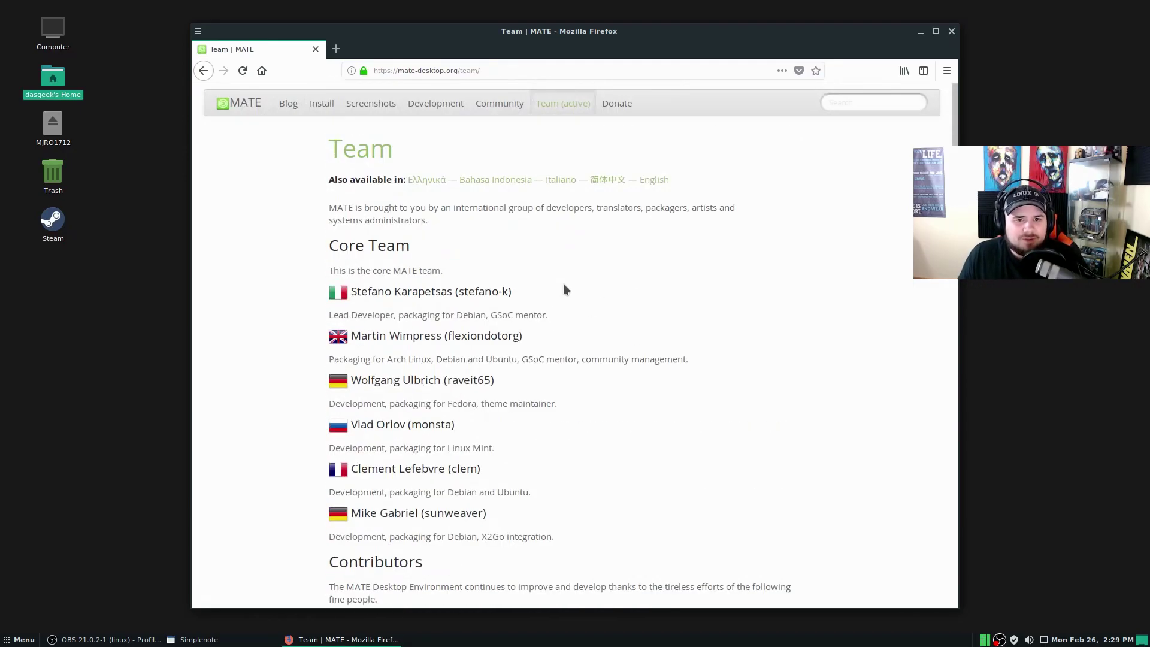
Go to the MATE home page via the site logo, skim it, then close Firefox.
{"action": "left_click", "coordinate": [238, 103]}
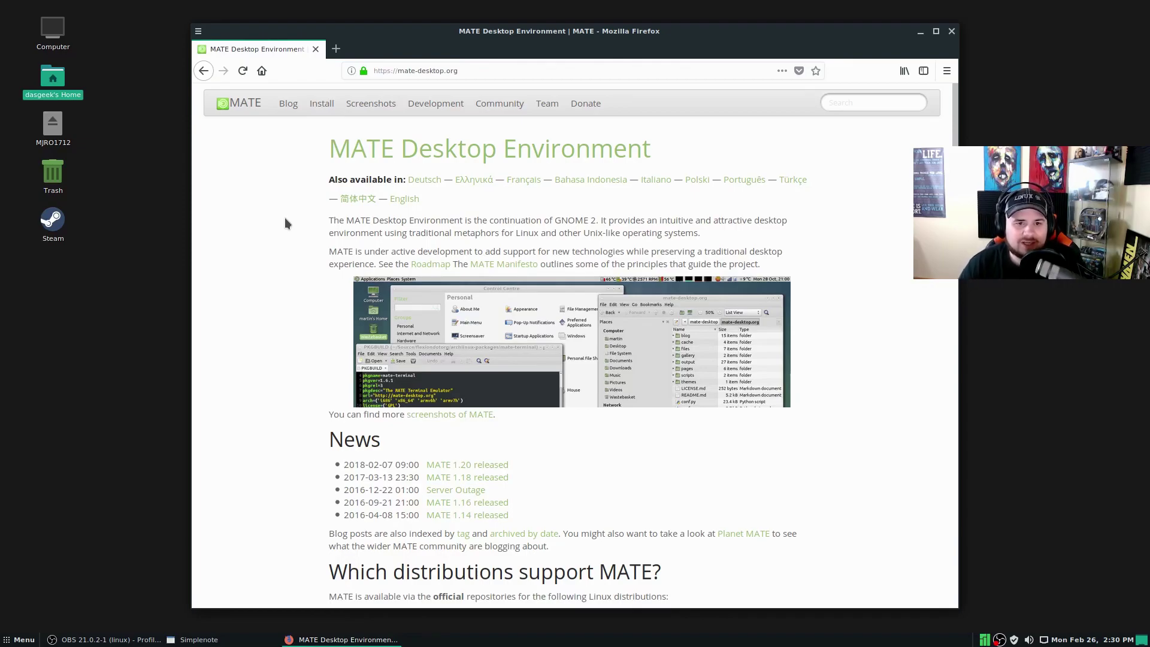
{"action": "scroll", "coordinate": [858, 154], "scroll_direction": "down", "scroll_amount": 8}
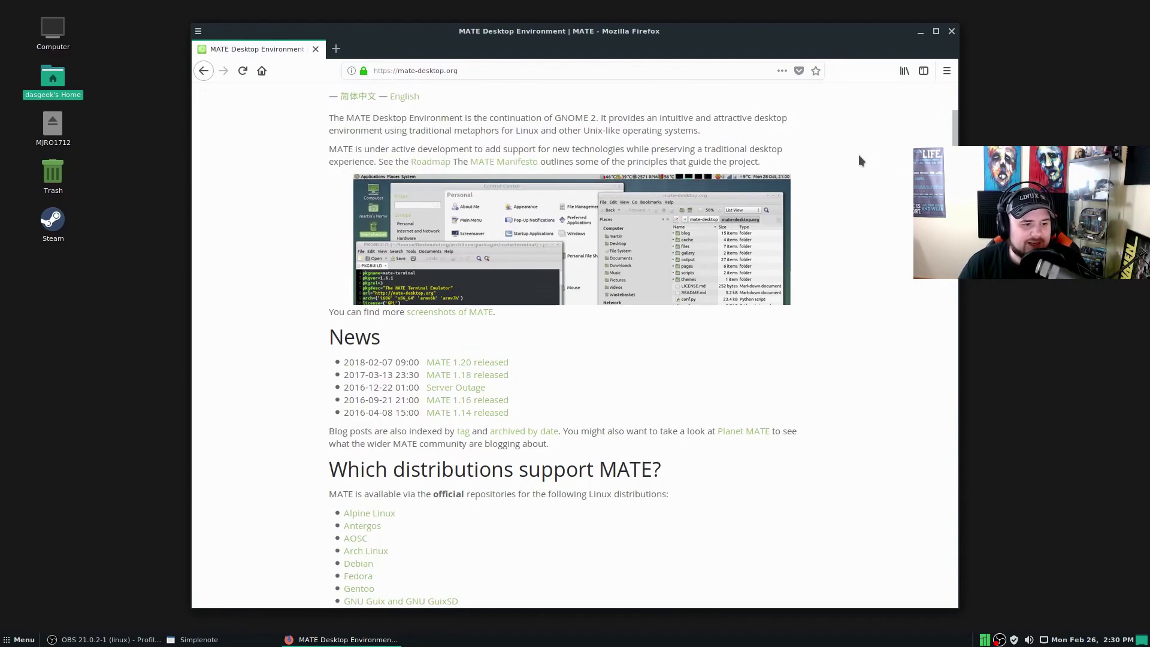
{"action": "scroll", "coordinate": [858, 155], "scroll_direction": "up", "scroll_amount": 3}
{"action": "scroll", "coordinate": [859, 161], "scroll_direction": "up", "scroll_amount": 5}
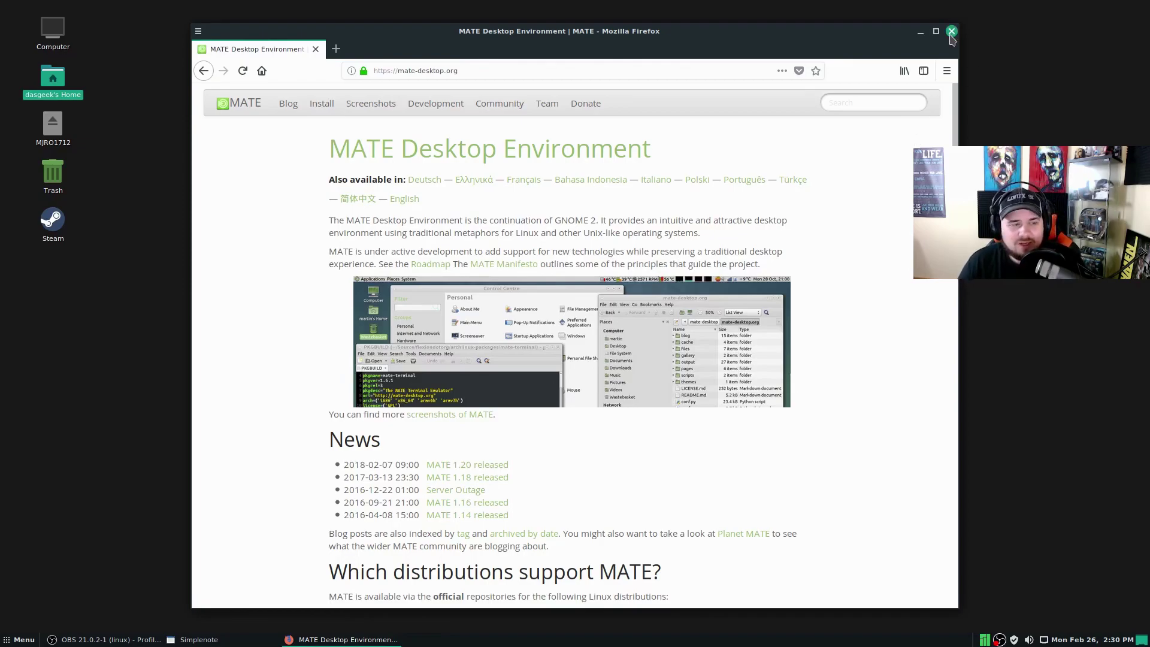
{"action": "left_click", "coordinate": [953, 30]}
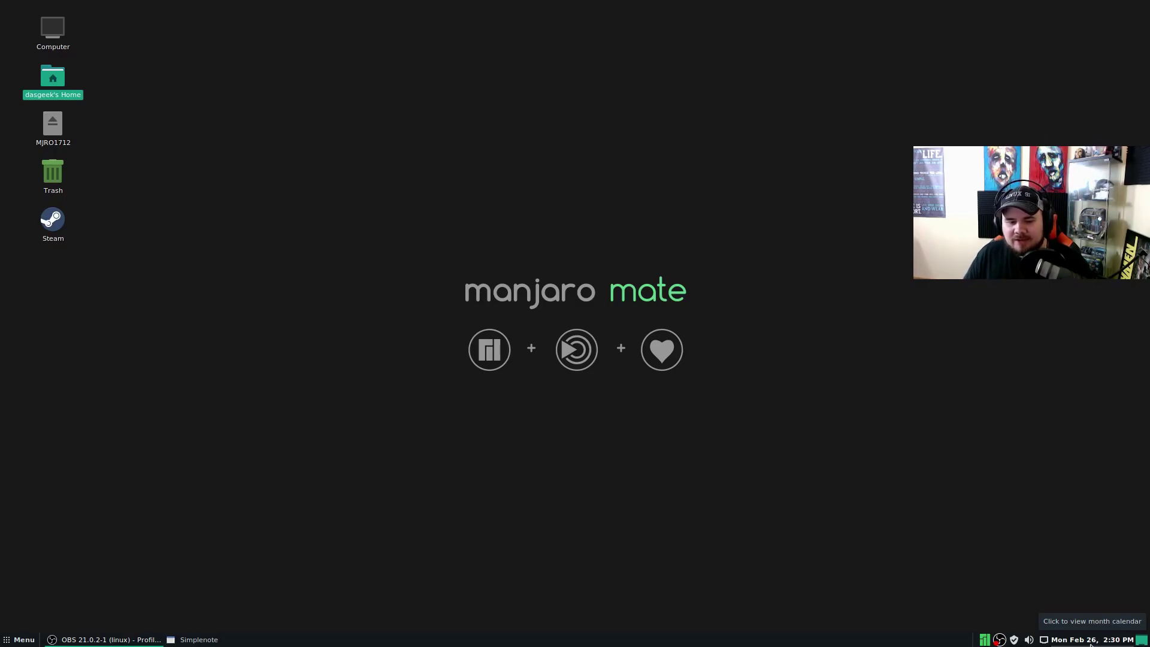
Open and close About the MATE Panel from the bottom panel menu, then reopen that menu.
{"action": "right_click", "coordinate": [767, 644]}
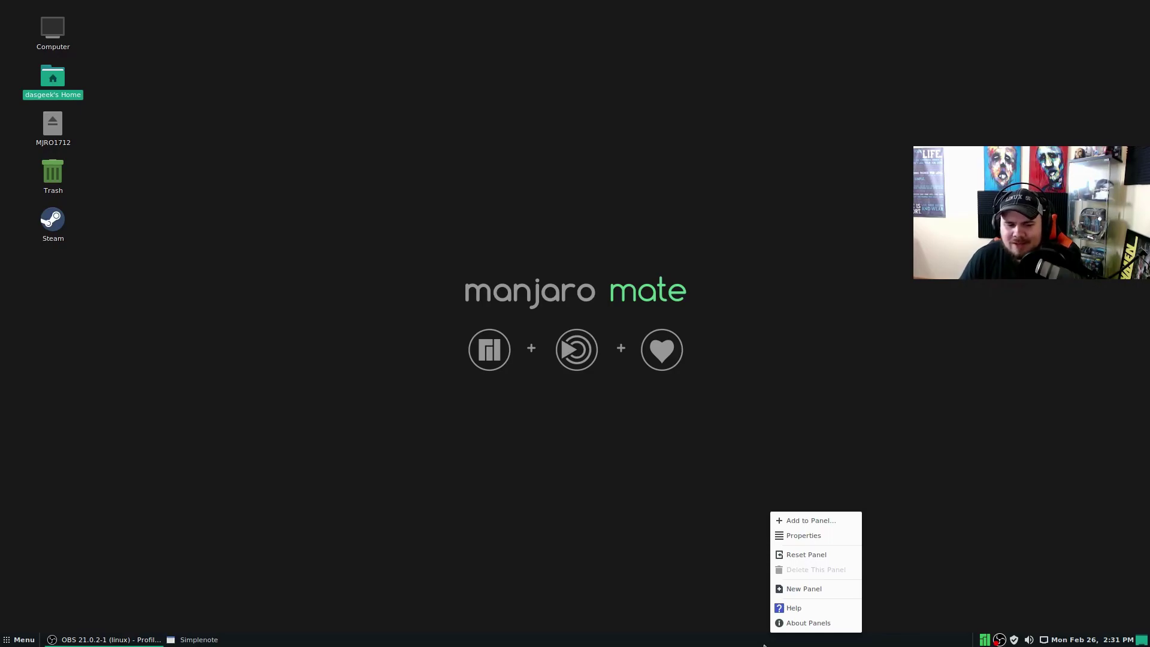
{"action": "left_click", "coordinate": [844, 623]}
{"action": "left_click", "coordinate": [695, 217]}
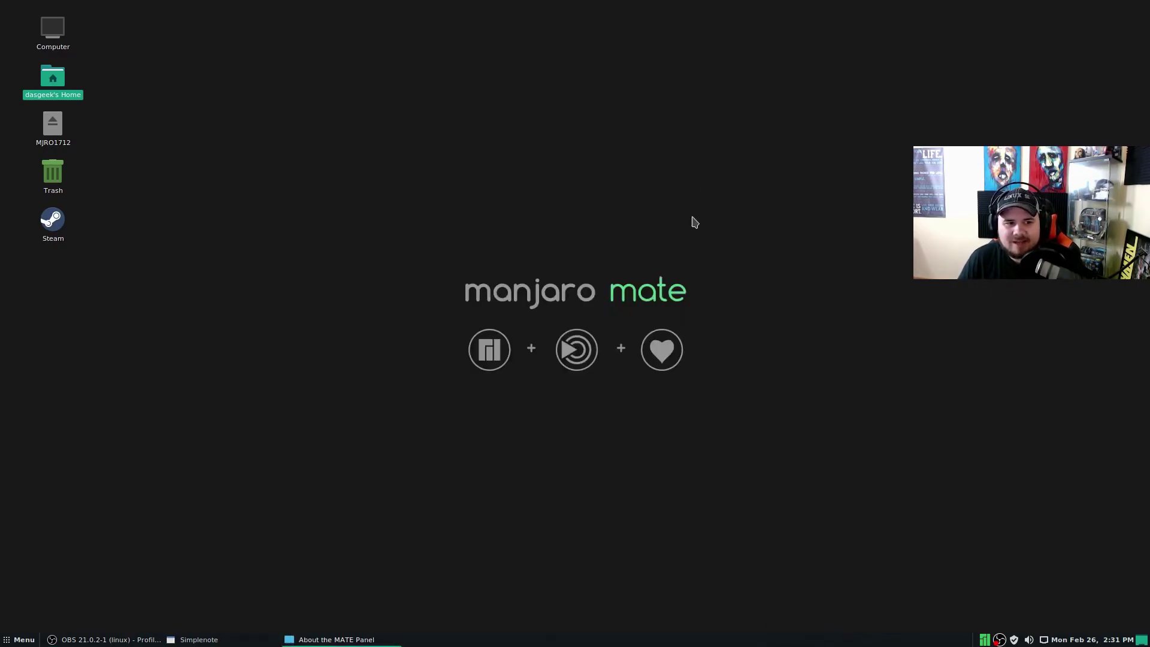
{"action": "right_click", "coordinate": [760, 641]}
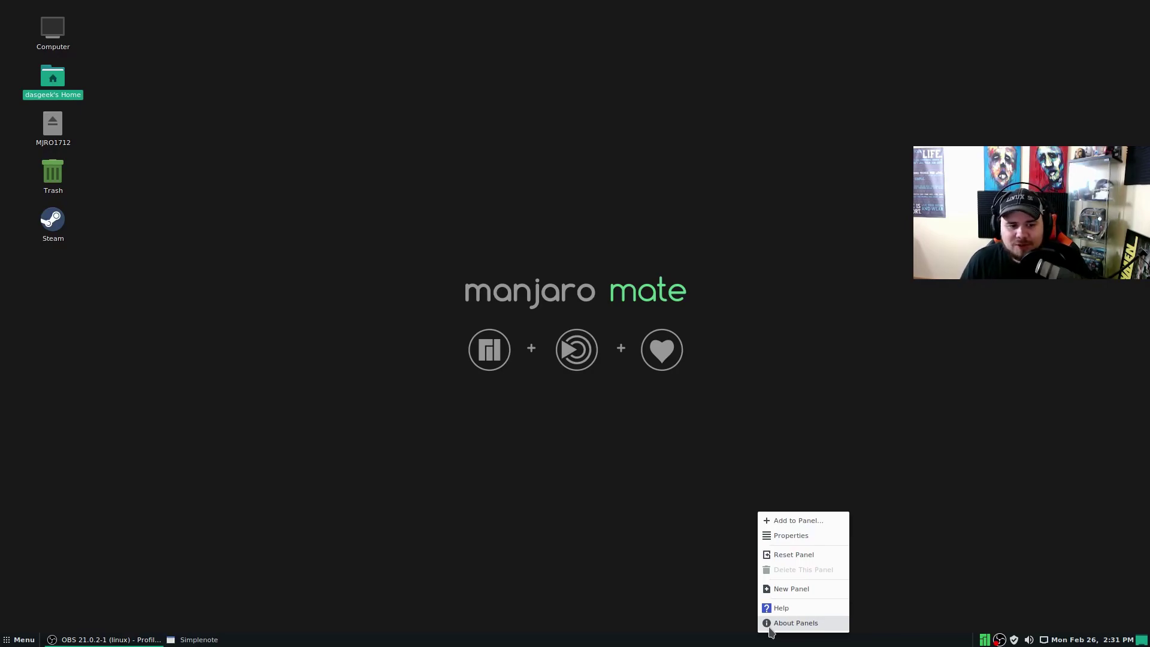
Add a new top panel and raise its size to 34 pixels in Panel Properties.
{"action": "left_click", "coordinate": [793, 589]}
{"action": "right_click", "coordinate": [526, 11]}
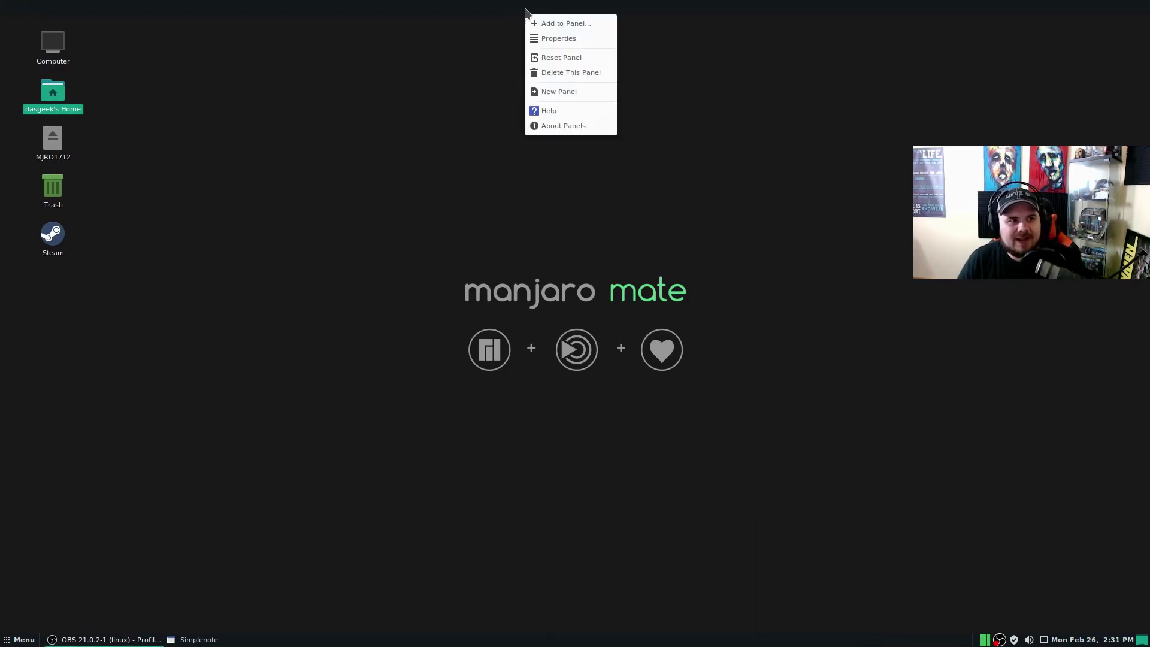
{"action": "left_click", "coordinate": [567, 38]}
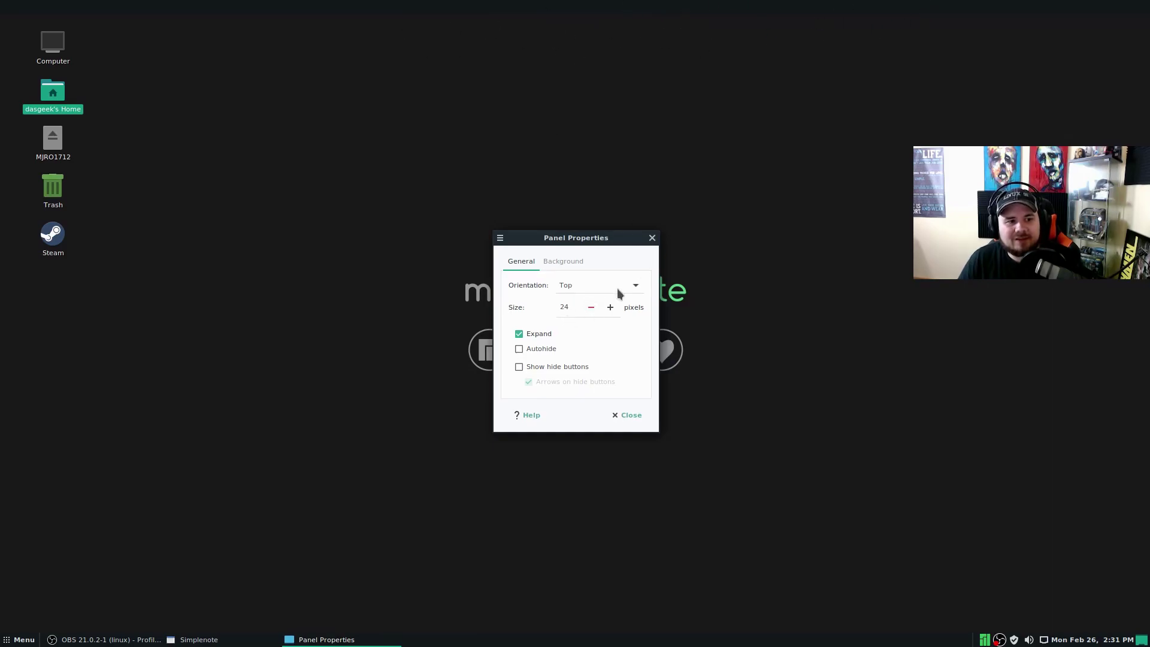
{"action": "left_click", "coordinate": [611, 308]}
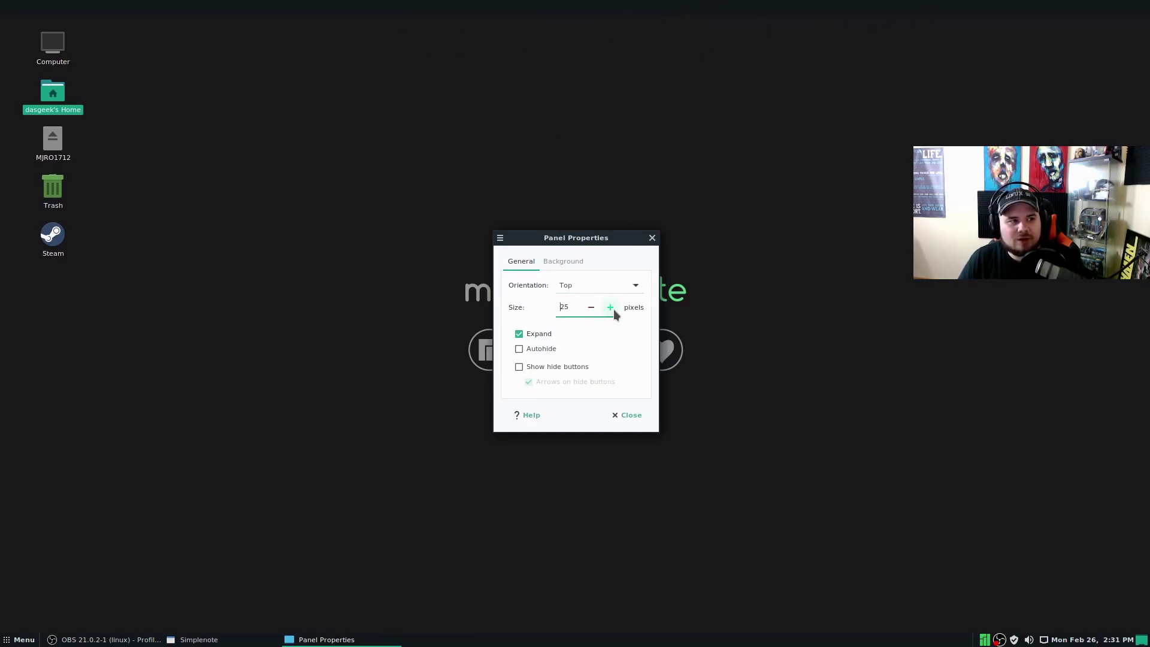
{"action": "left_click", "coordinate": [612, 308]}
{"action": "left_click", "coordinate": [611, 308]}
{"action": "left_click", "coordinate": [611, 308]}
{"action": "left_click", "coordinate": [612, 308]}
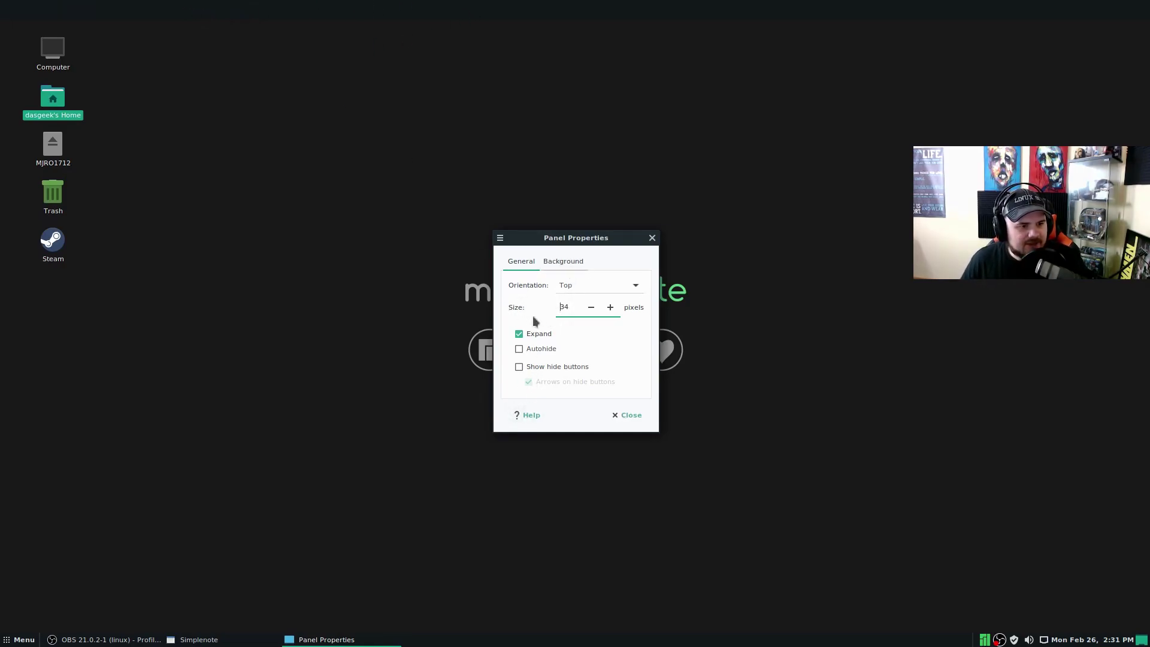
Look at the Background tab, close Panel Properties, and delete the top panel.
{"action": "left_click", "coordinate": [567, 262]}
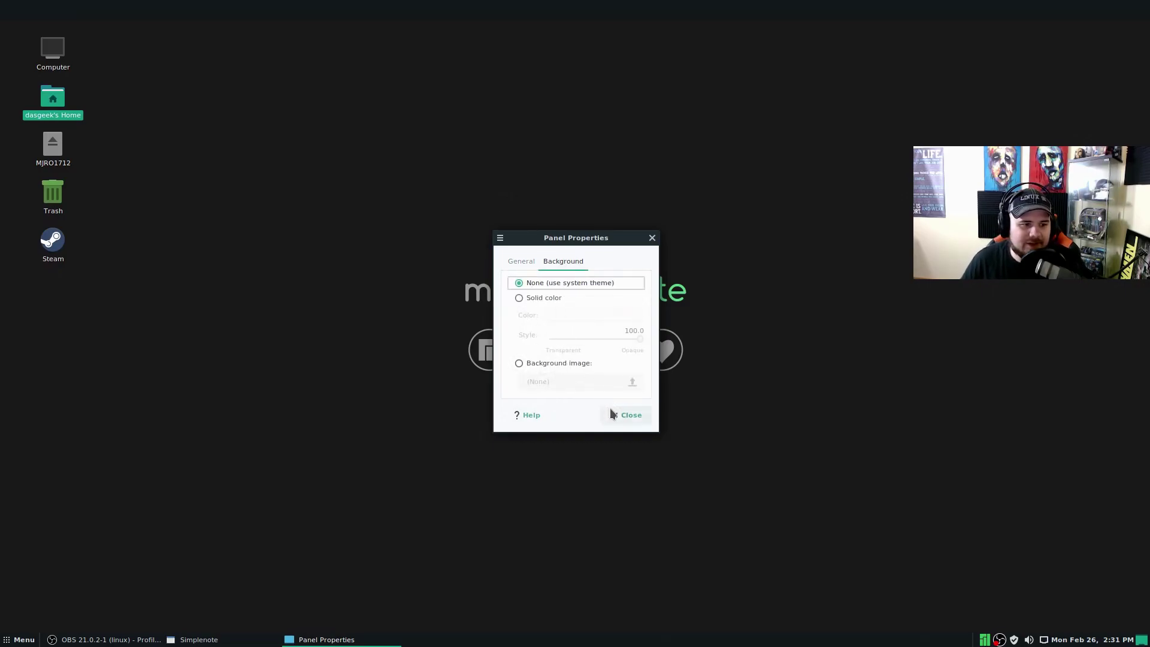
{"action": "left_click", "coordinate": [521, 260]}
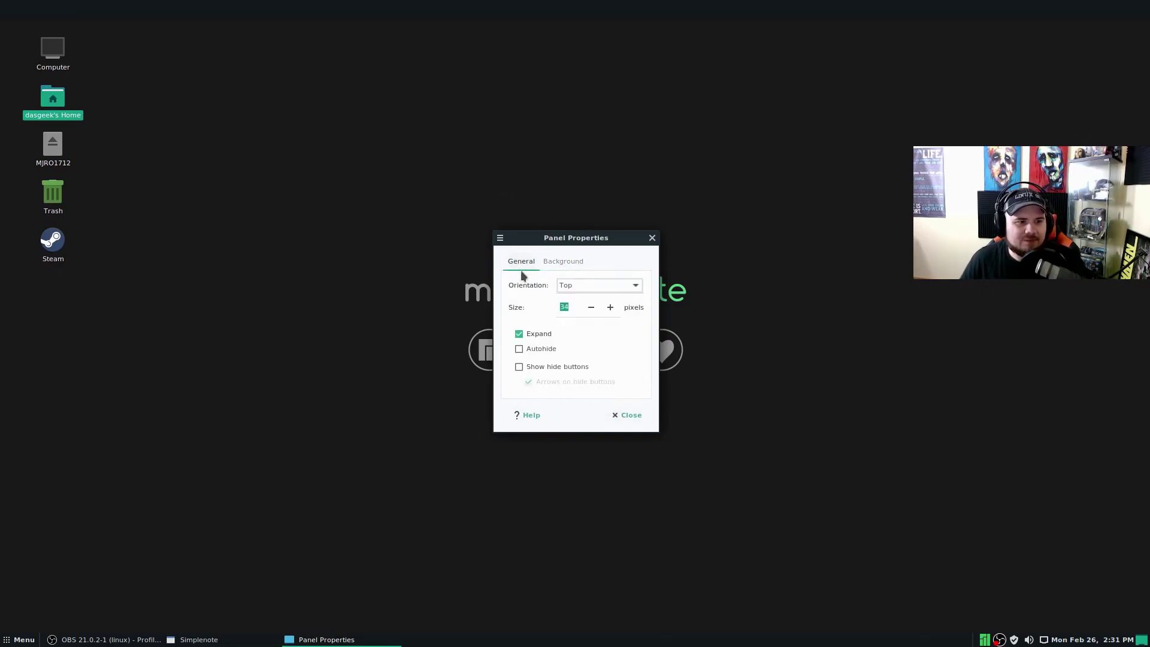
{"action": "left_click", "coordinate": [653, 239]}
{"action": "right_click", "coordinate": [534, 18]}
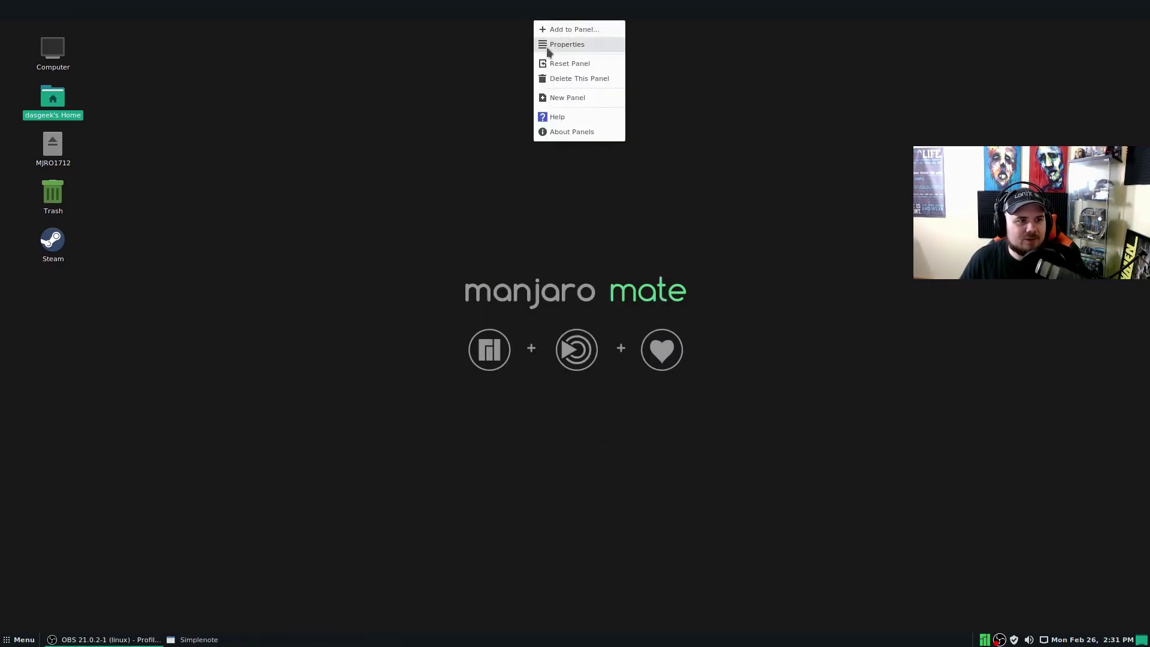
{"action": "left_click", "coordinate": [559, 78]}
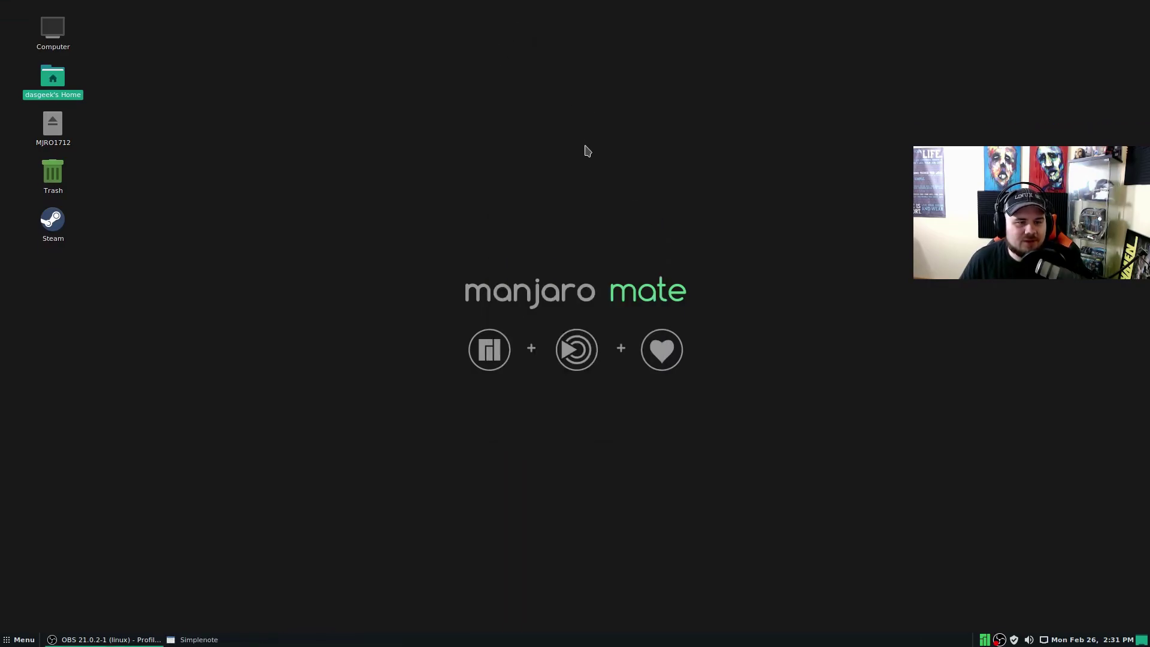
{"action": "right_click", "coordinate": [1089, 643]}
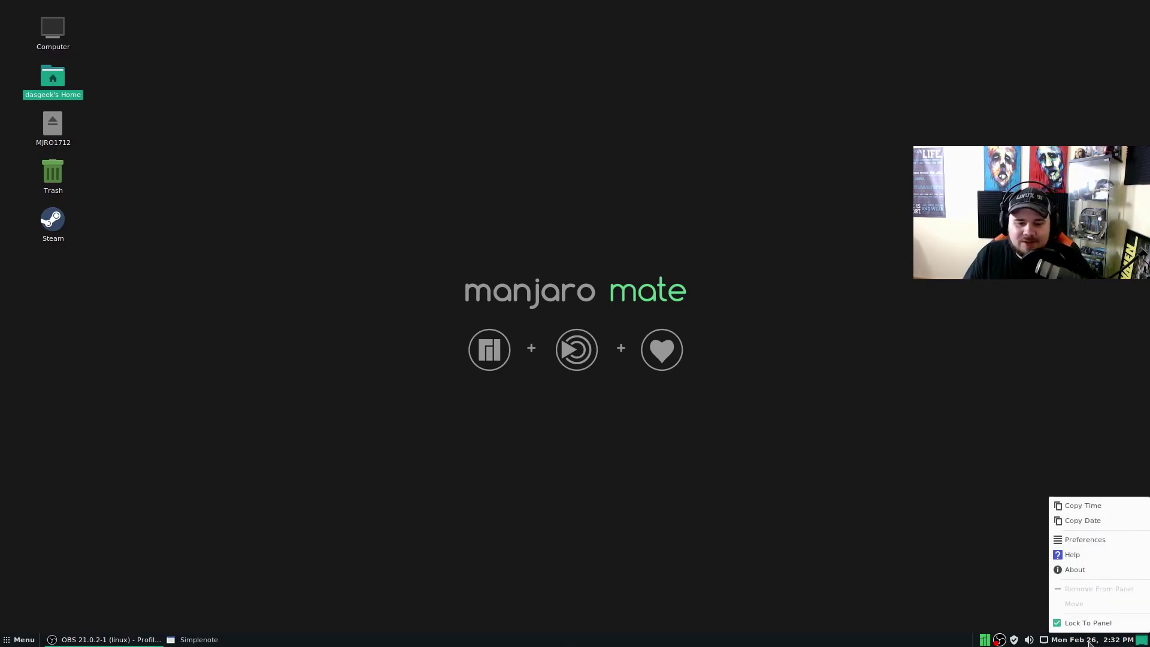
{"action": "left_click", "coordinate": [1077, 542]}
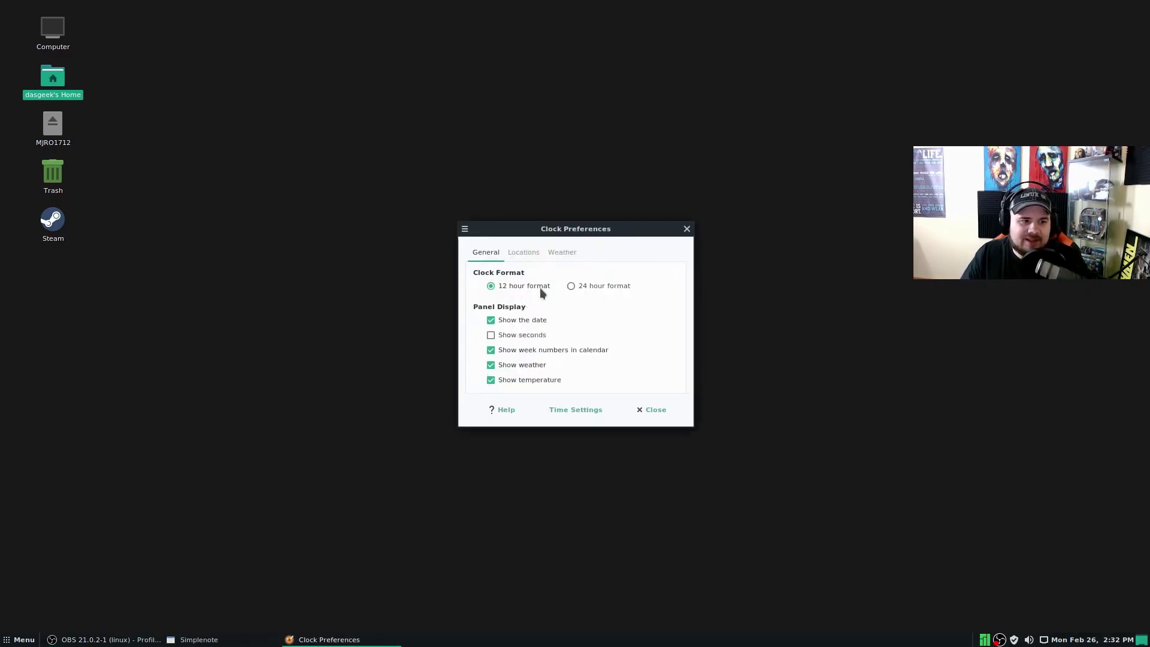
{"action": "left_click", "coordinate": [528, 252]}
{"action": "left_click", "coordinate": [568, 253]}
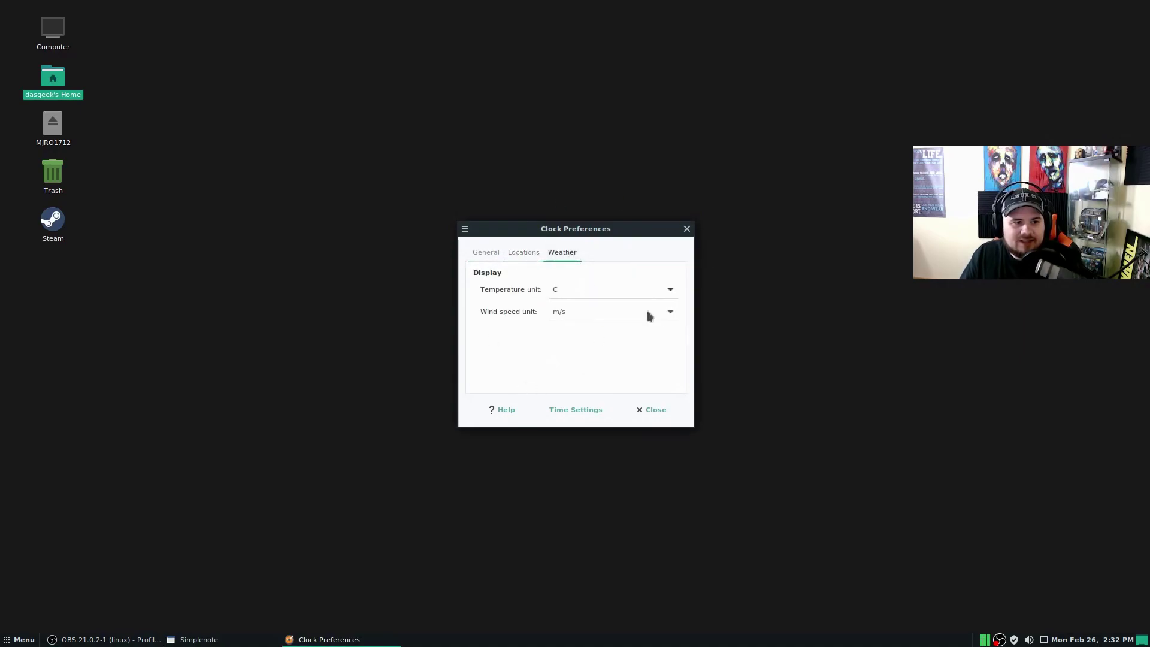
{"action": "left_click", "coordinate": [493, 251]}
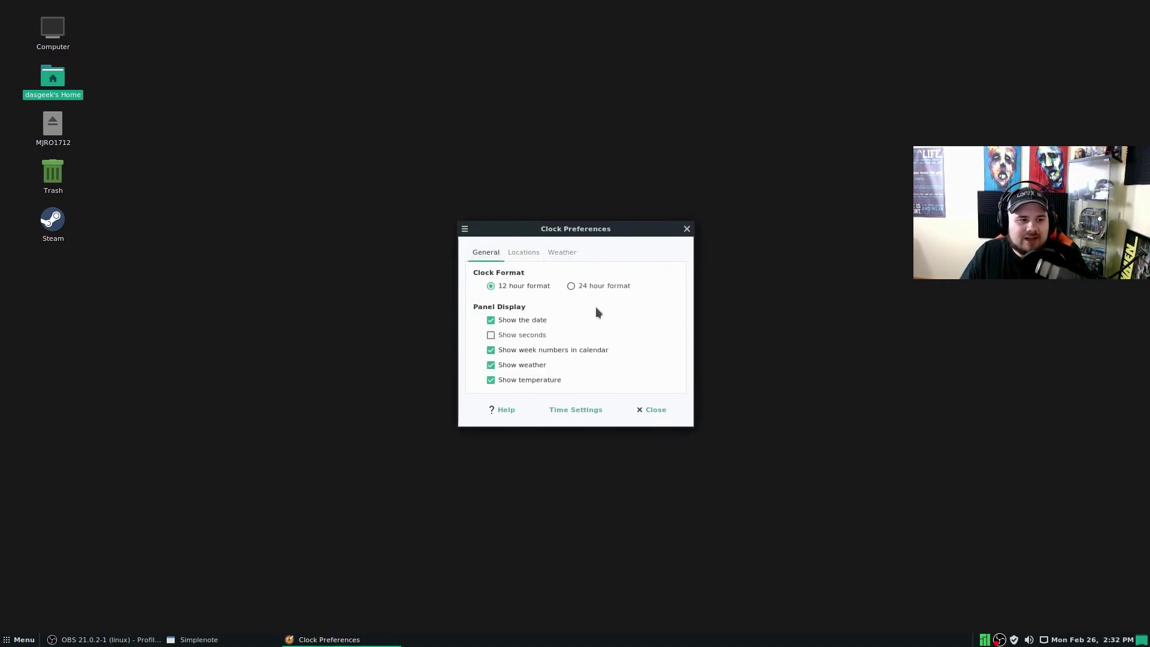
{"action": "left_click", "coordinate": [687, 228]}
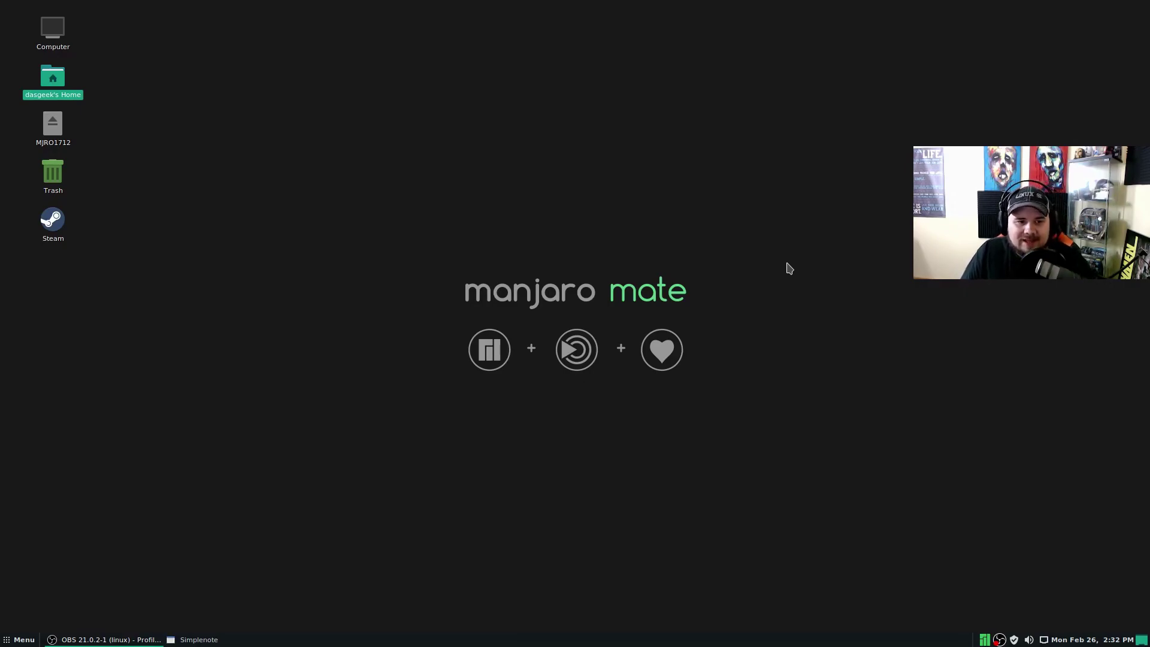
Open Change Desktop Background from the desktop menu and scroll the wallpaper thumbnails.
{"action": "right_click", "coordinate": [574, 222]}
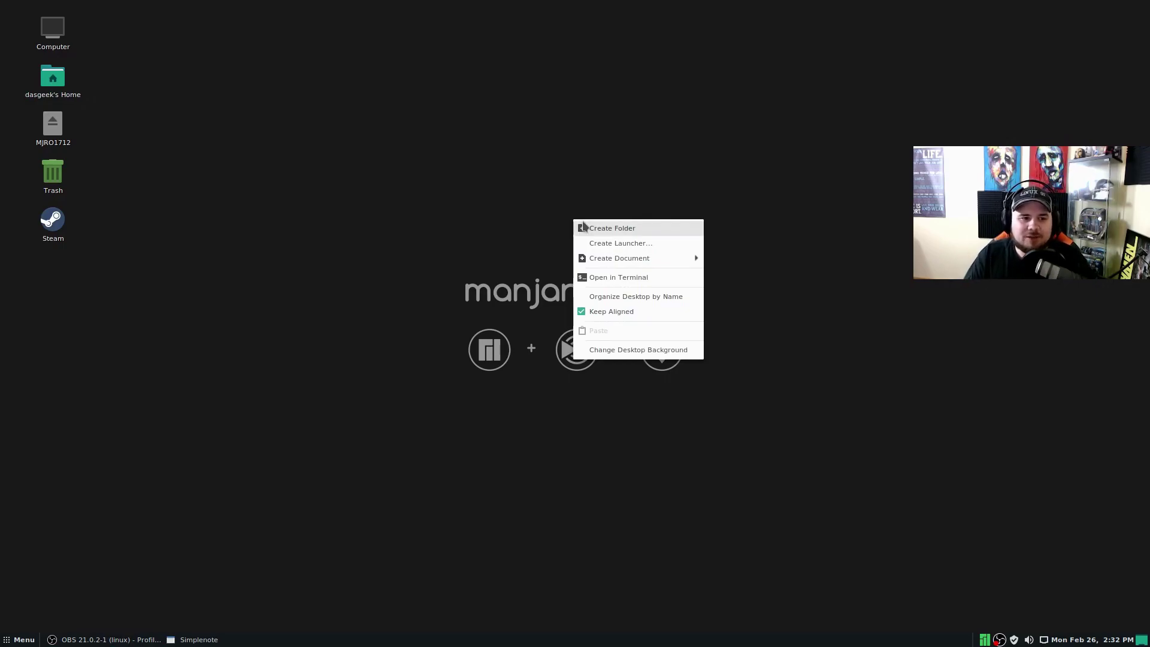
{"action": "mouse_move", "coordinate": [627, 262]}
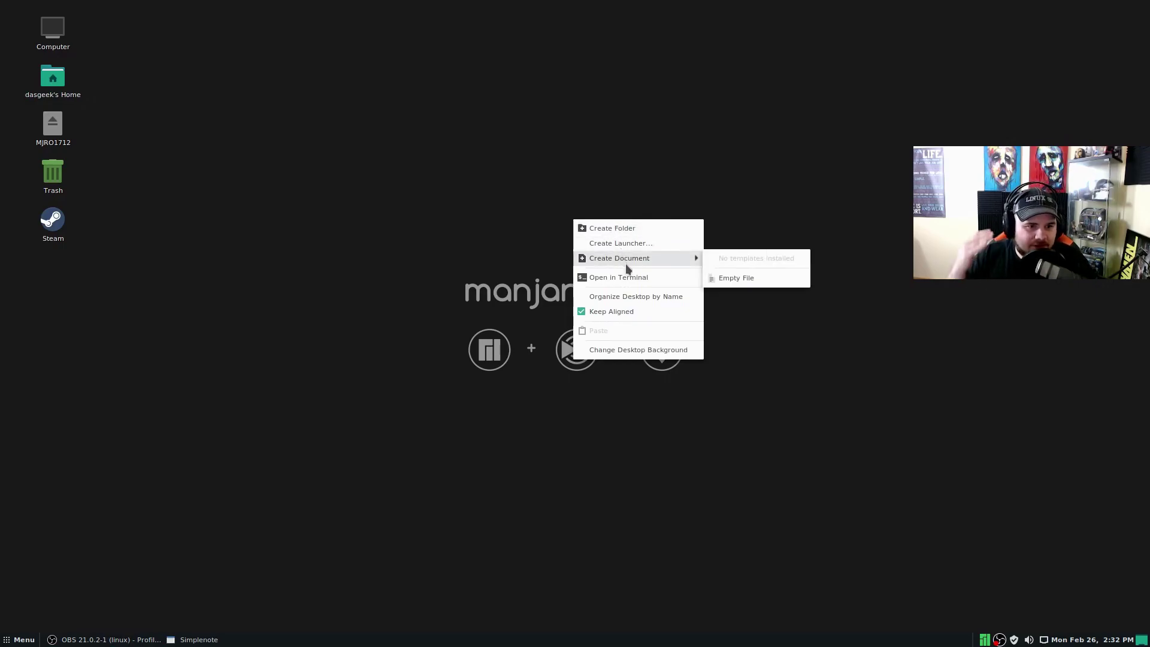
{"action": "left_click", "coordinate": [643, 353]}
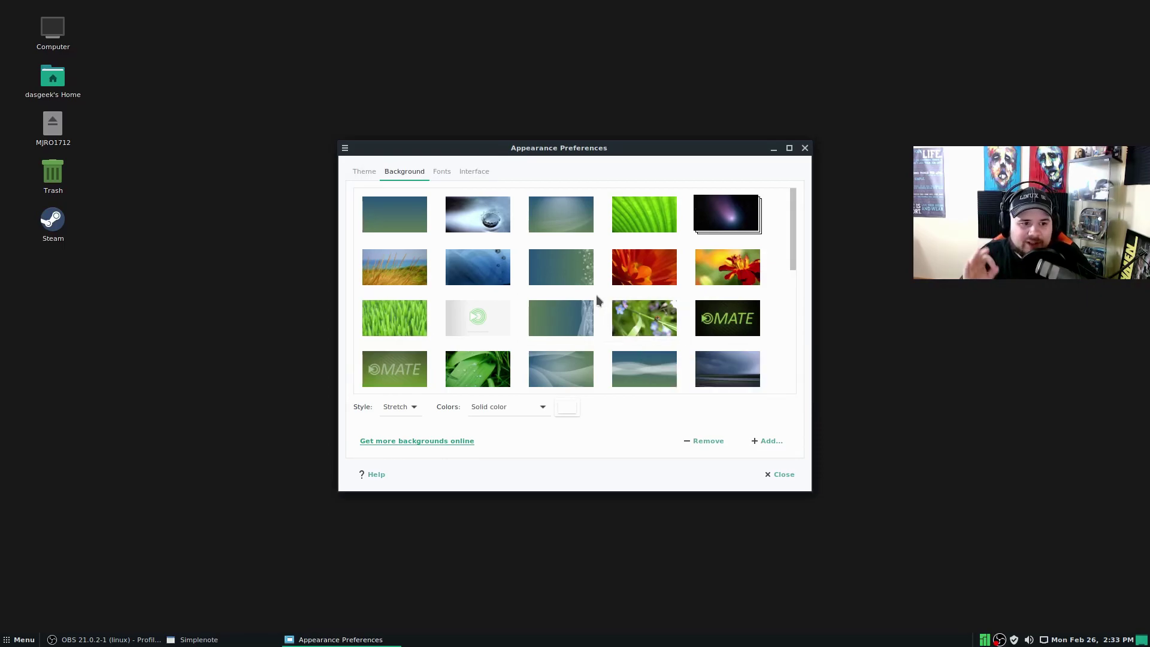
{"action": "scroll", "coordinate": [596, 300], "scroll_direction": "down", "scroll_amount": 15}
{"action": "scroll", "coordinate": [596, 296], "scroll_direction": "up", "scroll_amount": 15}
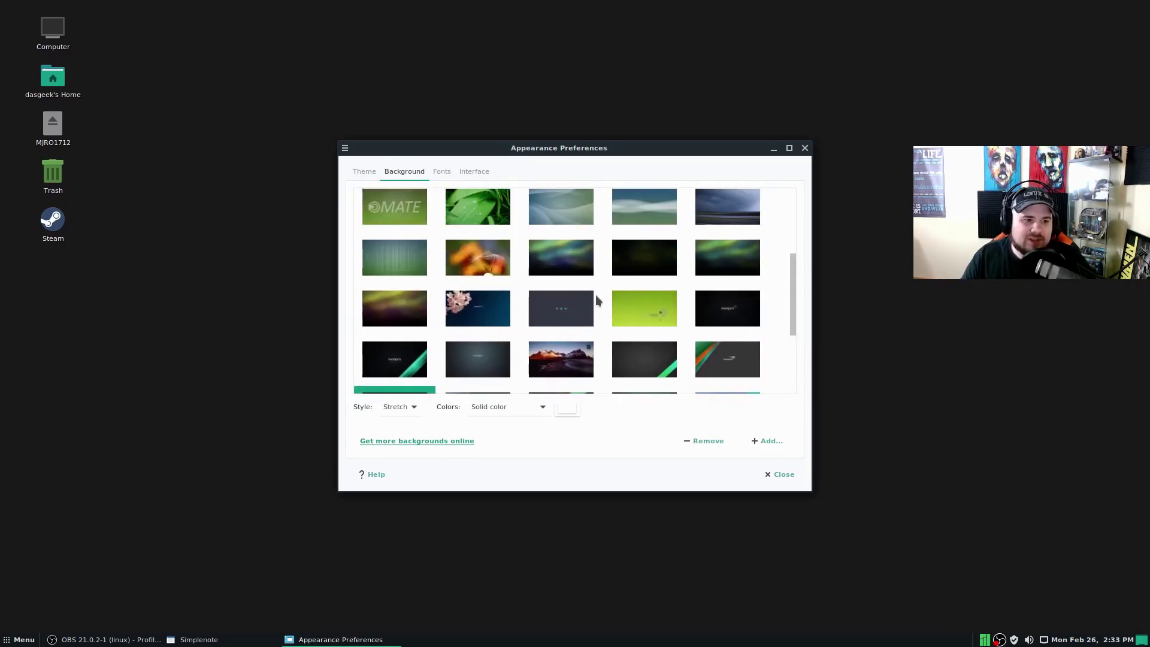
Show the Theme list, then browse Customize Theme's Controls, Window Border, Icons and Pointer tabs before closing it.
{"action": "left_click", "coordinate": [365, 172]}
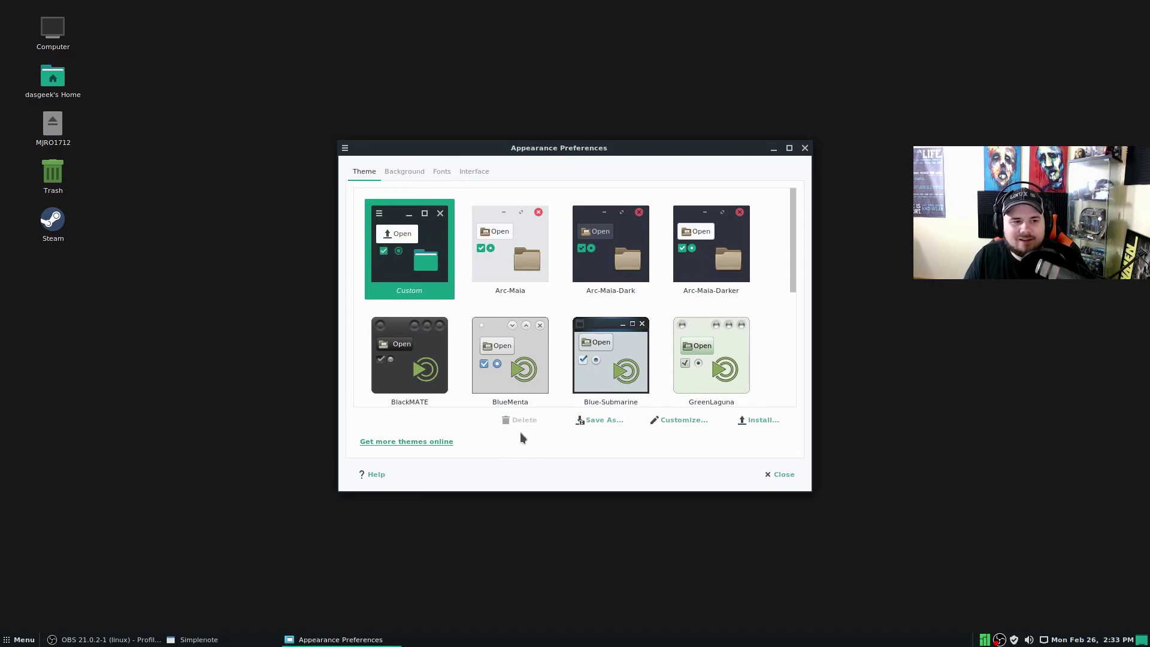
{"action": "left_click", "coordinate": [671, 421]}
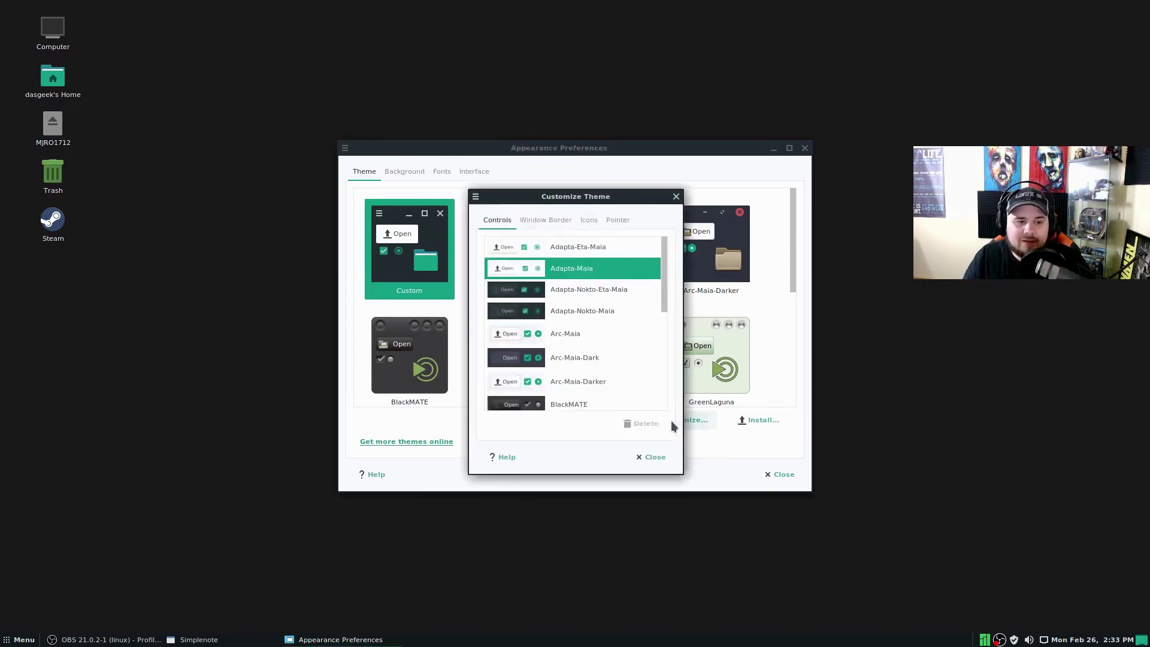
{"action": "left_click", "coordinate": [587, 219]}
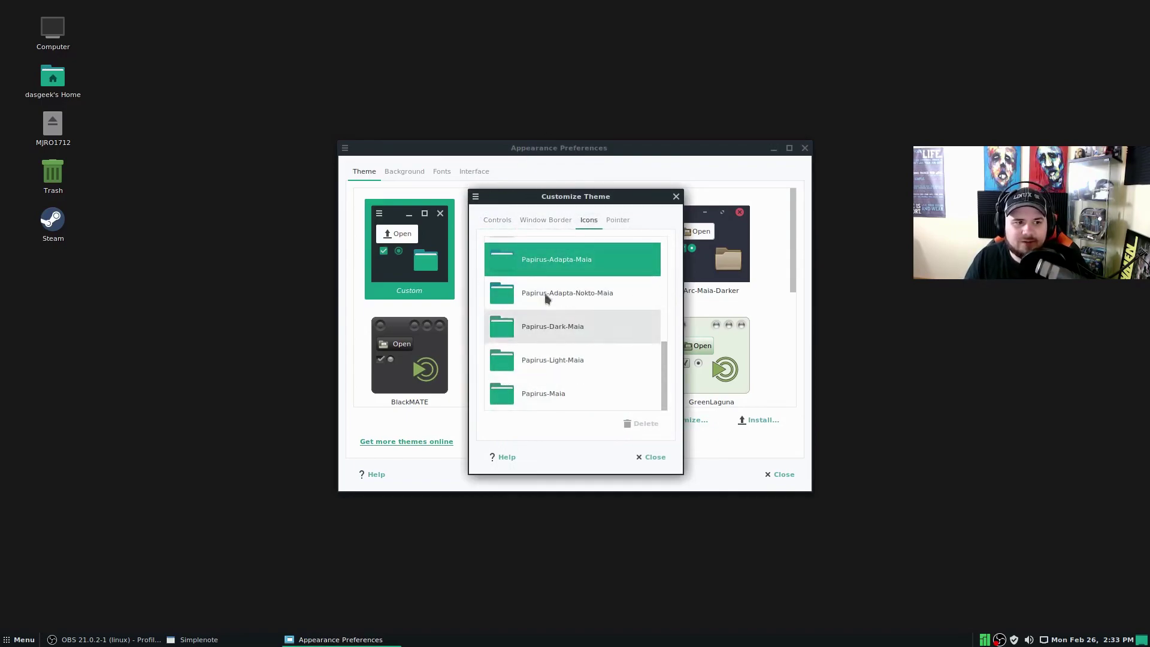
{"action": "left_click", "coordinate": [541, 221]}
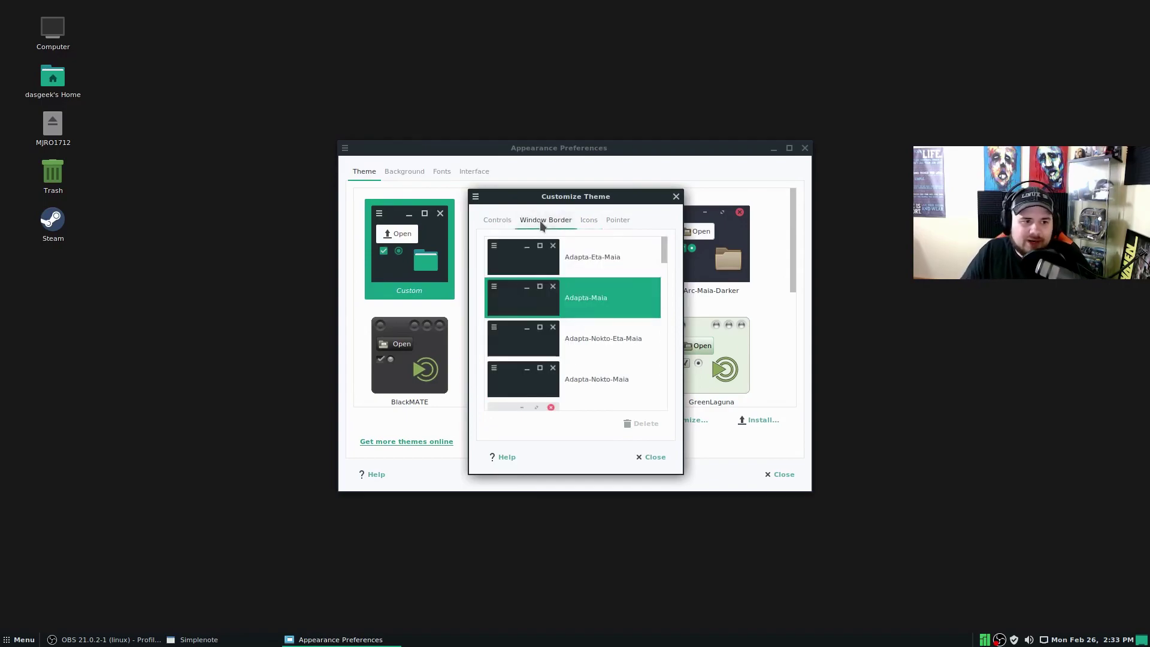
{"action": "left_click", "coordinate": [510, 220]}
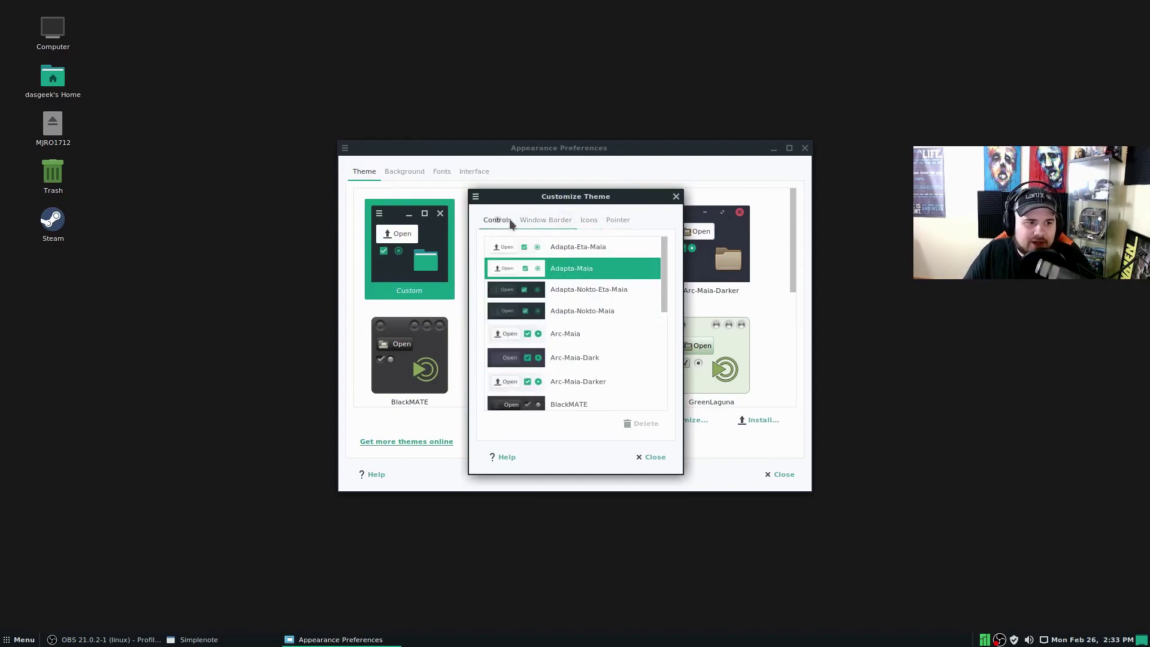
{"action": "left_click", "coordinate": [617, 219]}
{"action": "left_click", "coordinate": [650, 457]}
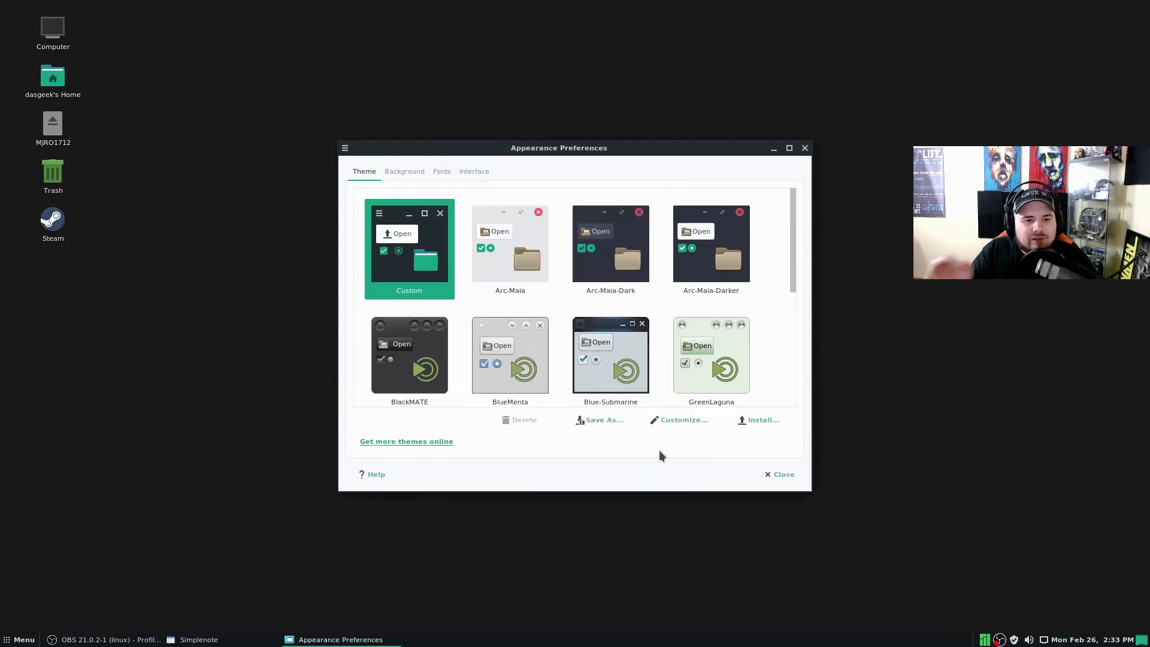
Close Appearance Preferences, launch Control Center from the menu, and scroll down to Look and Feel.
{"action": "left_click", "coordinate": [805, 148]}
{"action": "left_click", "coordinate": [21, 640]}
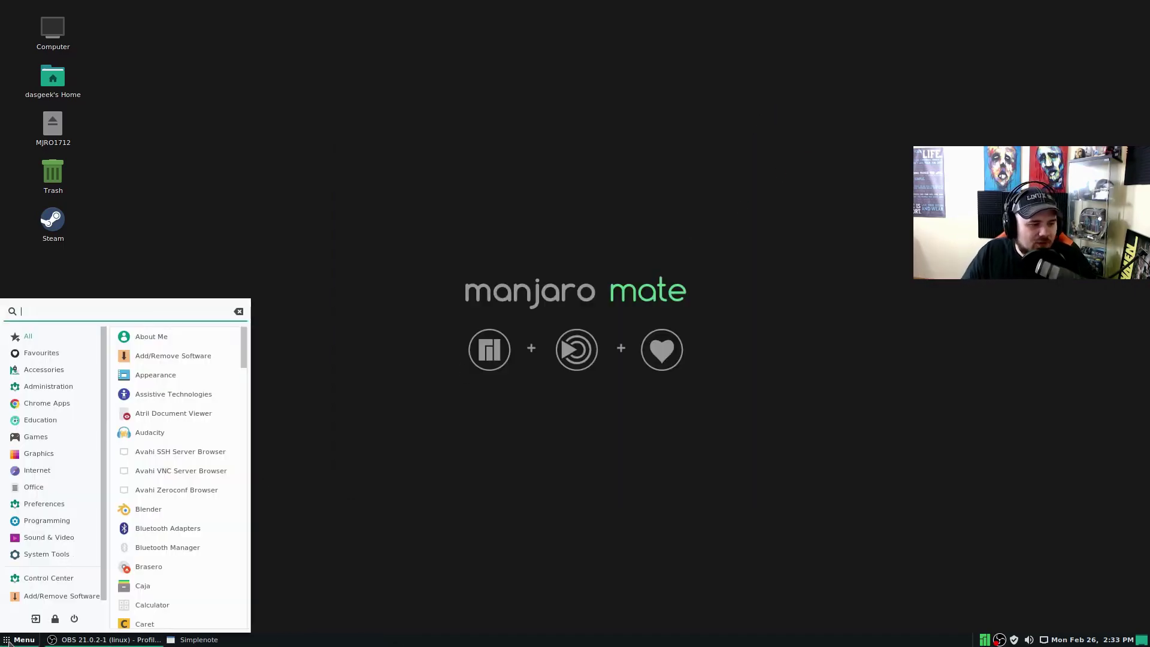
{"action": "left_click", "coordinate": [48, 578]}
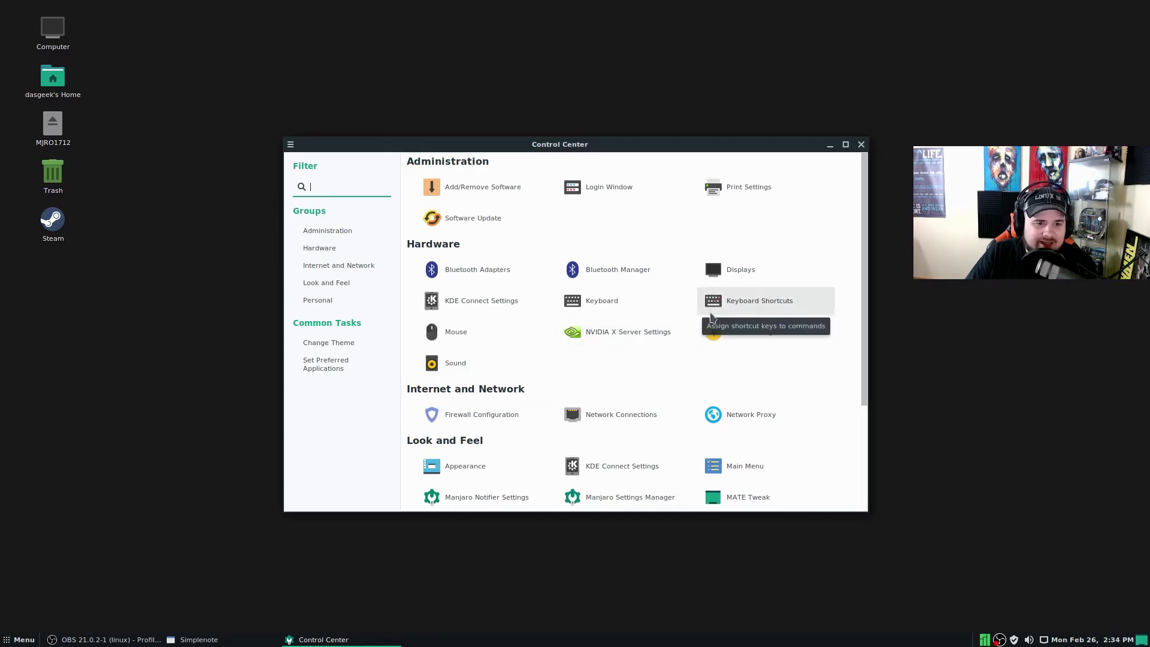
{"action": "scroll", "coordinate": [711, 318], "scroll_direction": "down", "scroll_amount": 5}
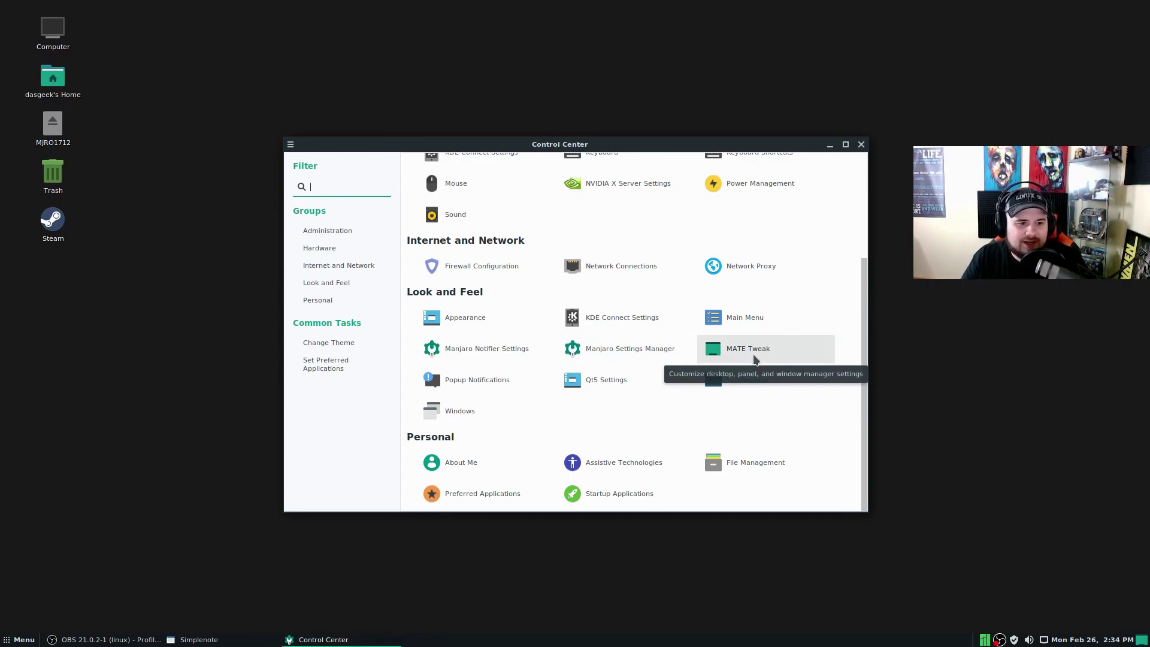
Open MATE Tweak, view its Interface, Panel and Windows pages, then close it.
{"action": "left_click", "coordinate": [755, 358]}
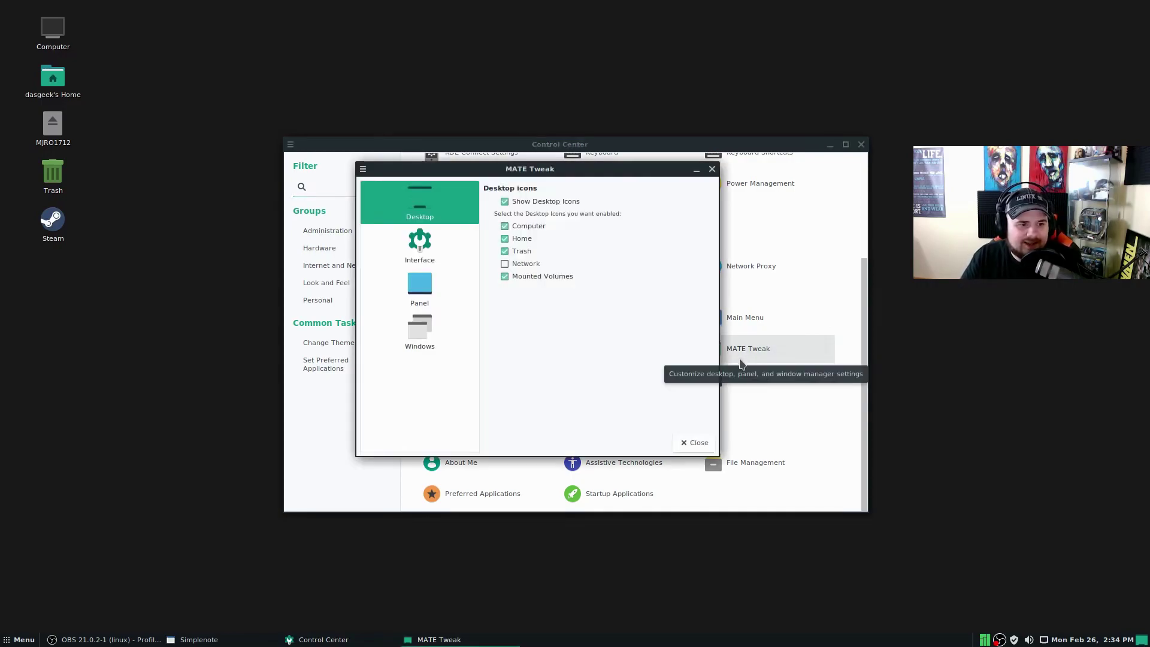
{"action": "left_click", "coordinate": [400, 239]}
{"action": "left_click", "coordinate": [402, 286]}
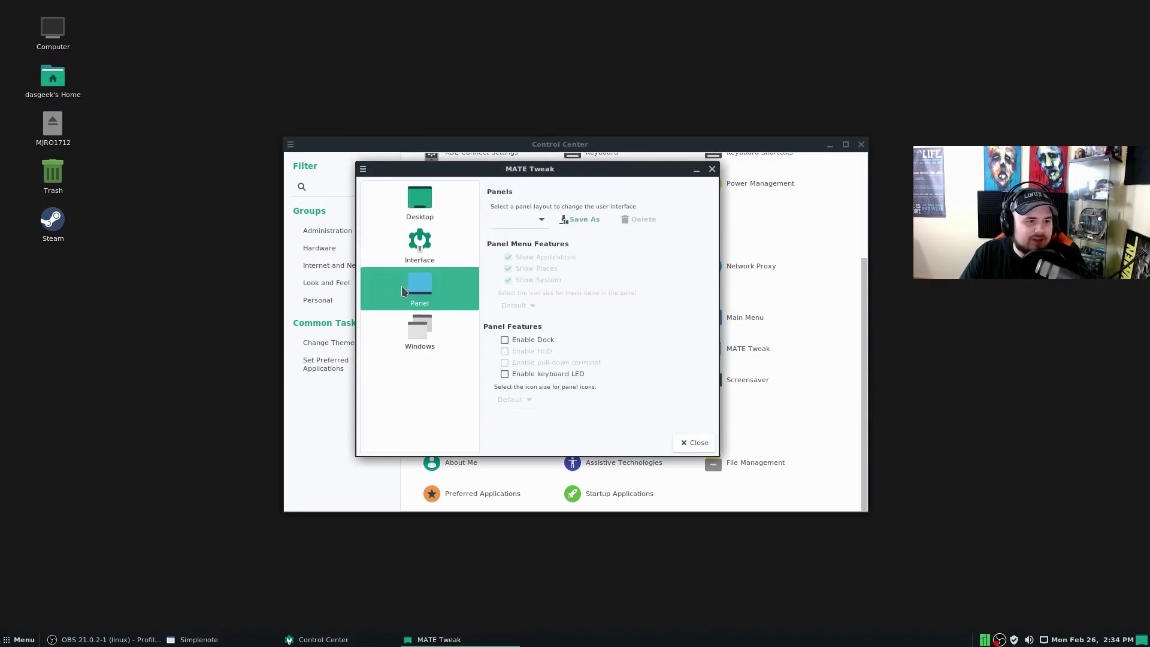
{"action": "left_click", "coordinate": [405, 329]}
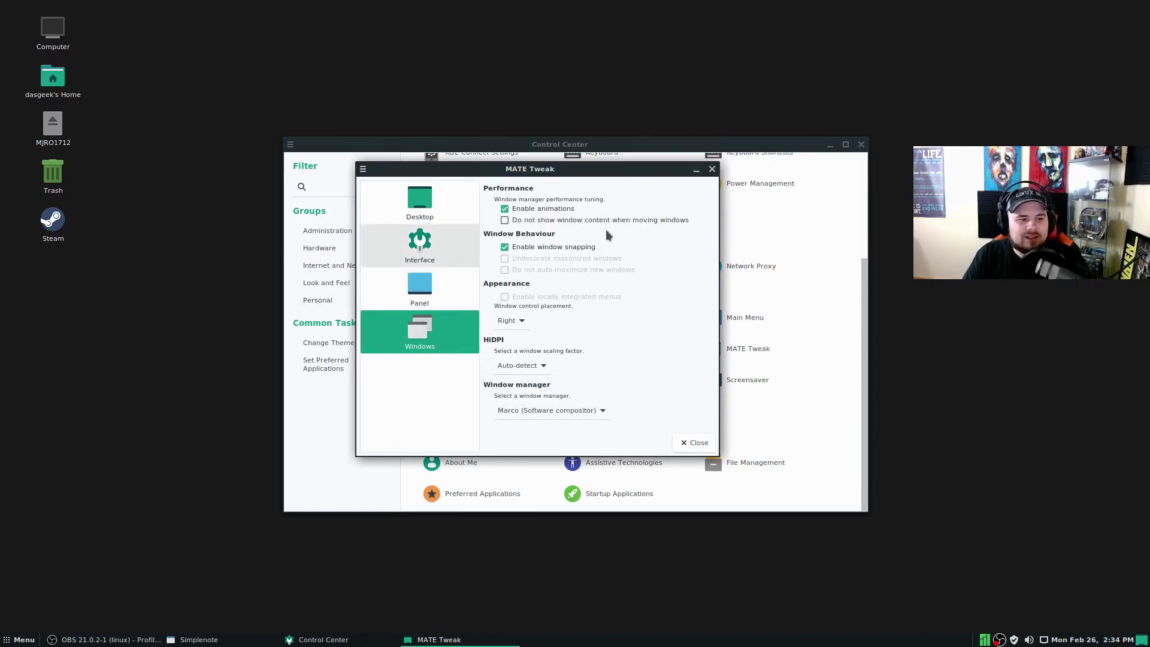
{"action": "left_click", "coordinate": [713, 169]}
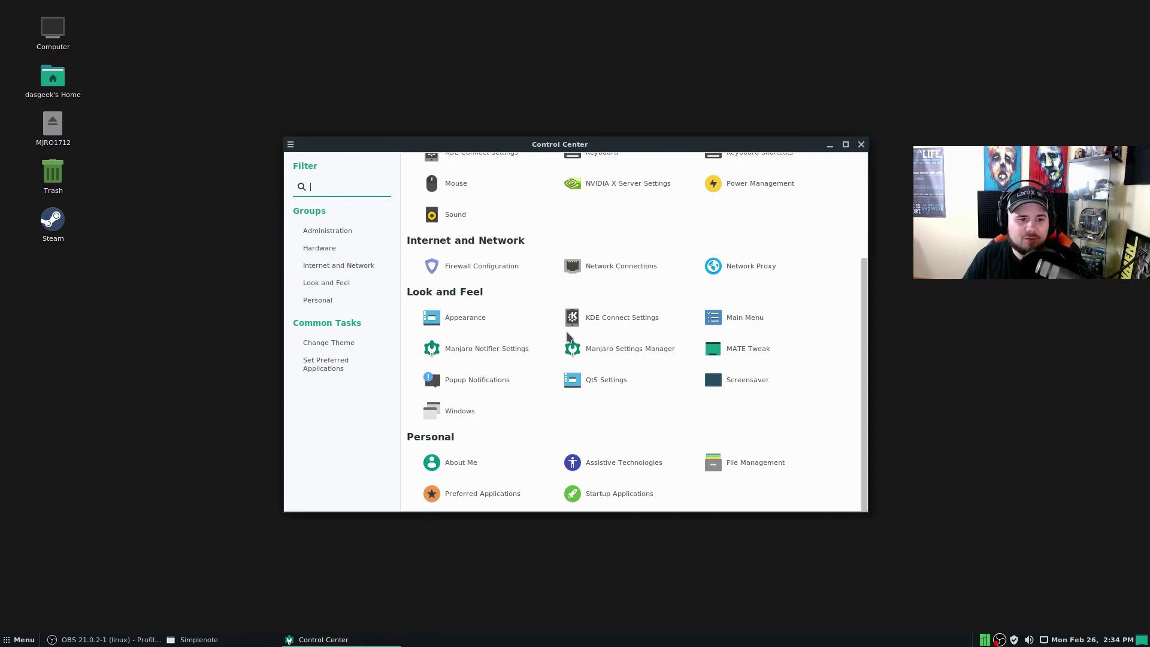
Close Control Center and check, then dismiss, the Manjaro notifier's kernel and language options.
{"action": "left_click", "coordinate": [861, 144]}
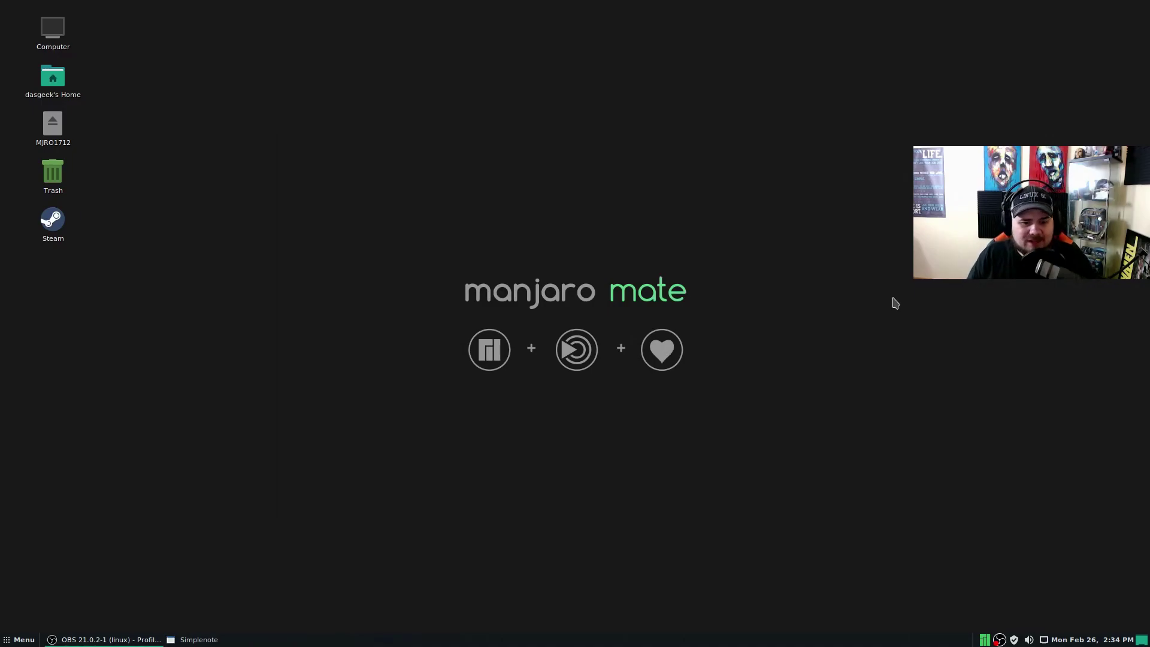
{"action": "left_click", "coordinate": [985, 641]}
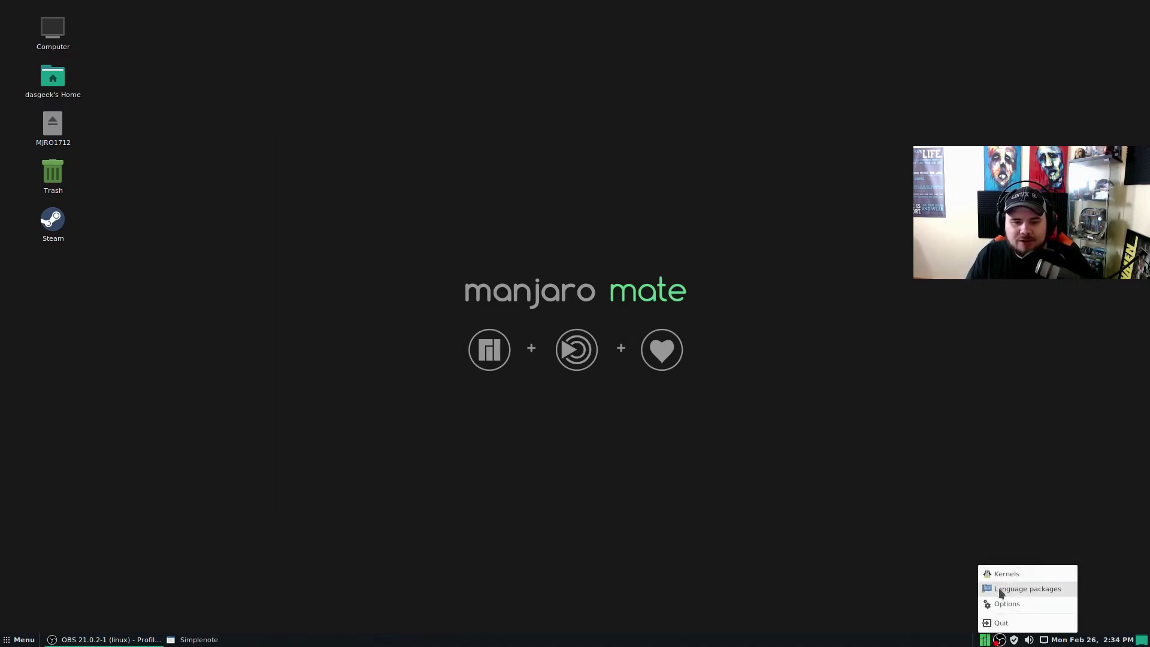
{"action": "left_click", "coordinate": [969, 542]}
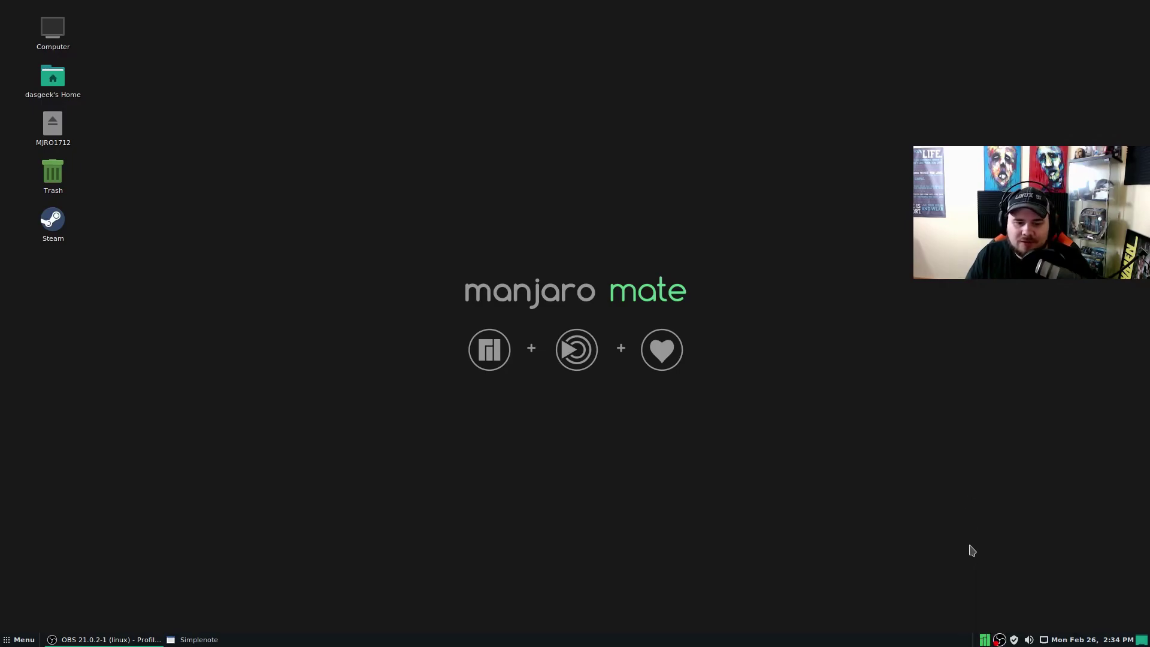
Open Sound Preferences from the volume icon's menu and close it again.
{"action": "right_click", "coordinate": [1029, 641]}
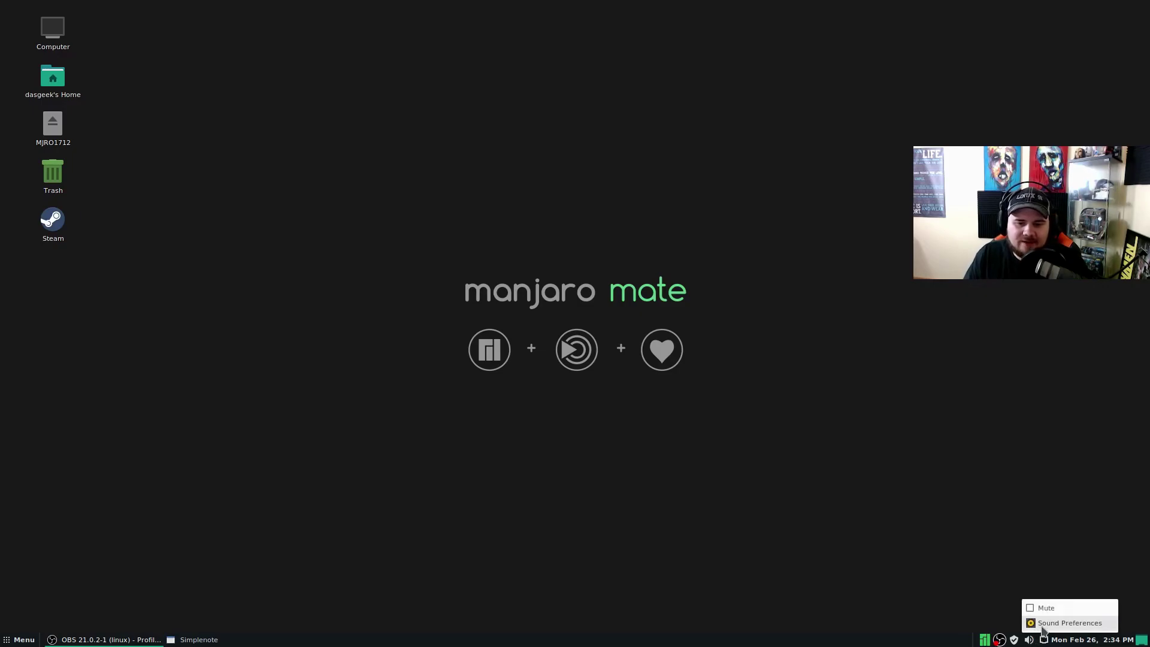
{"action": "left_click", "coordinate": [1043, 624]}
{"action": "left_click", "coordinate": [736, 205]}
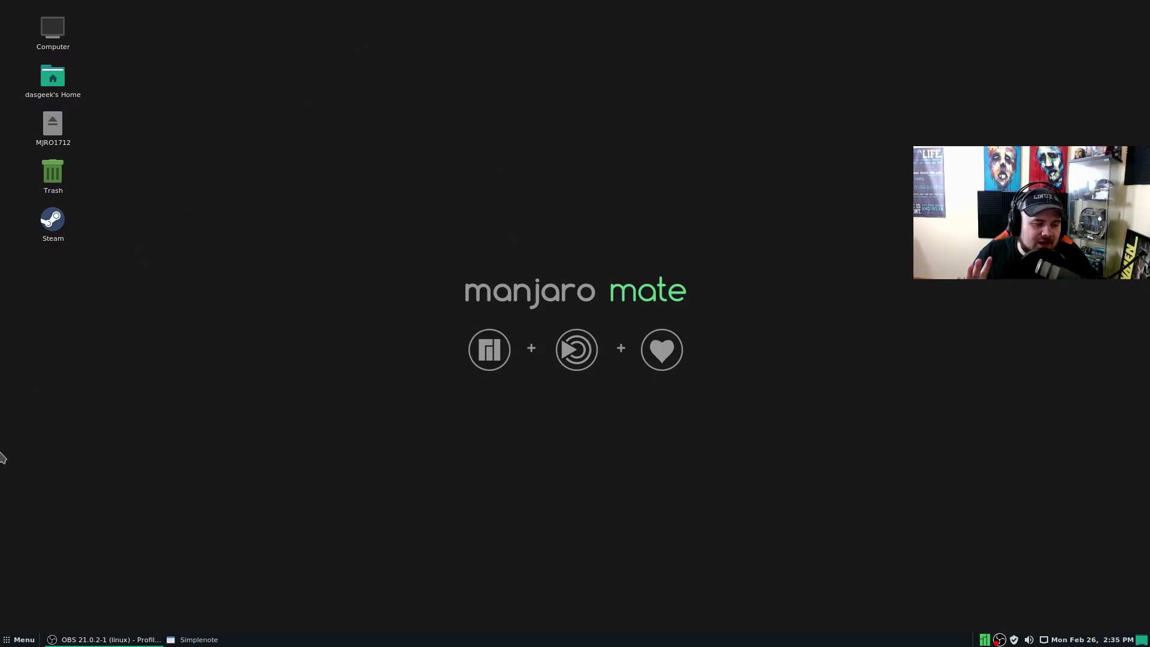
Launch Caja, view the devices shared under Browse Network, then close the file manager.
{"action": "left_click", "coordinate": [21, 640]}
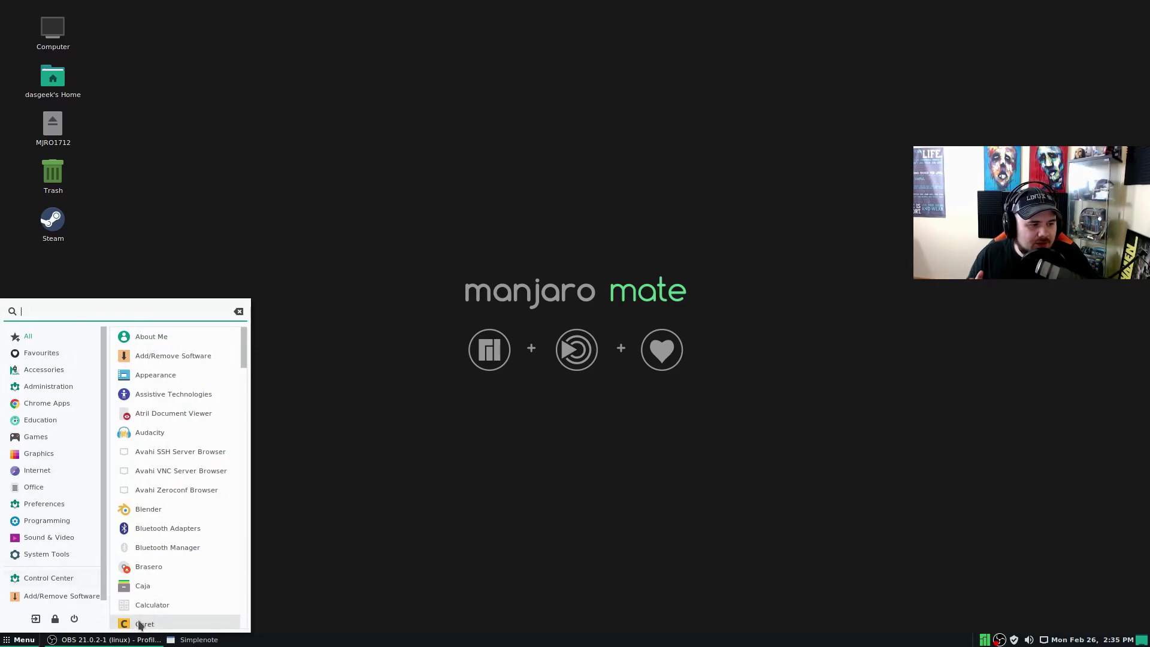
{"action": "left_click", "coordinate": [142, 586]}
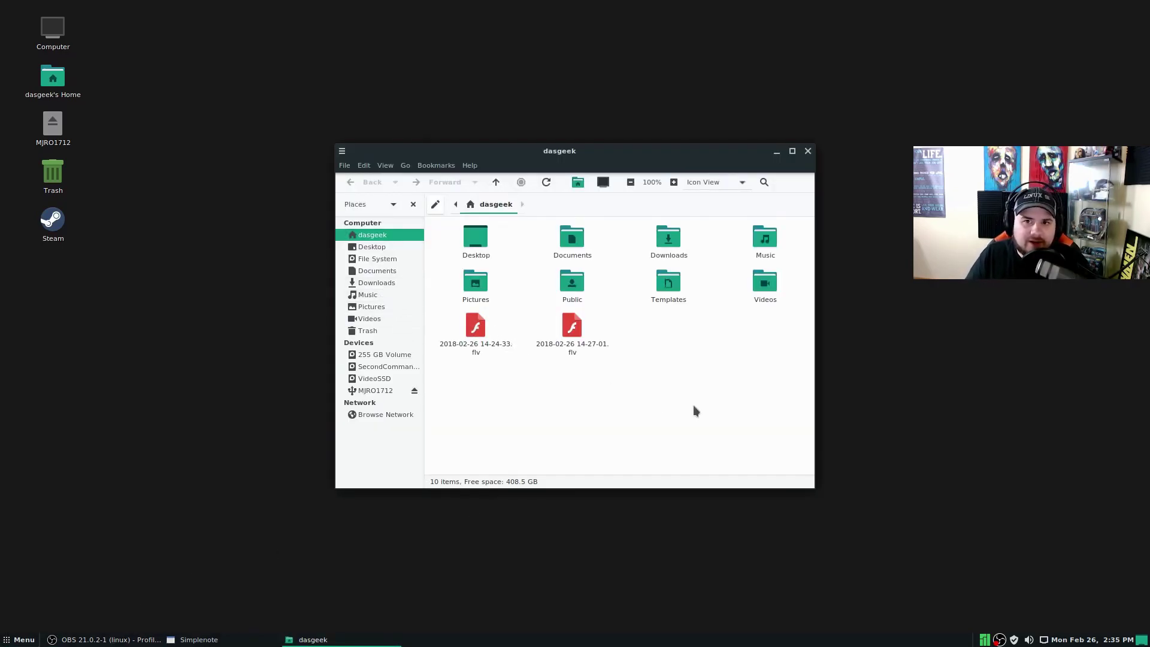
{"action": "left_click", "coordinate": [373, 416]}
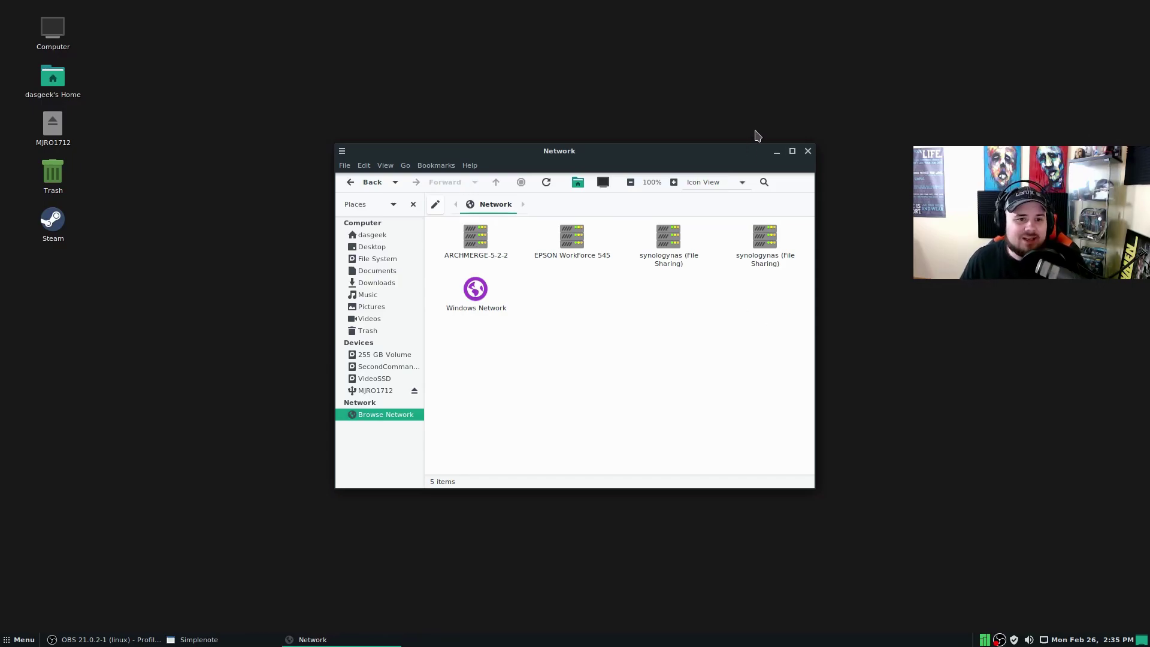
{"action": "left_click", "coordinate": [808, 151]}
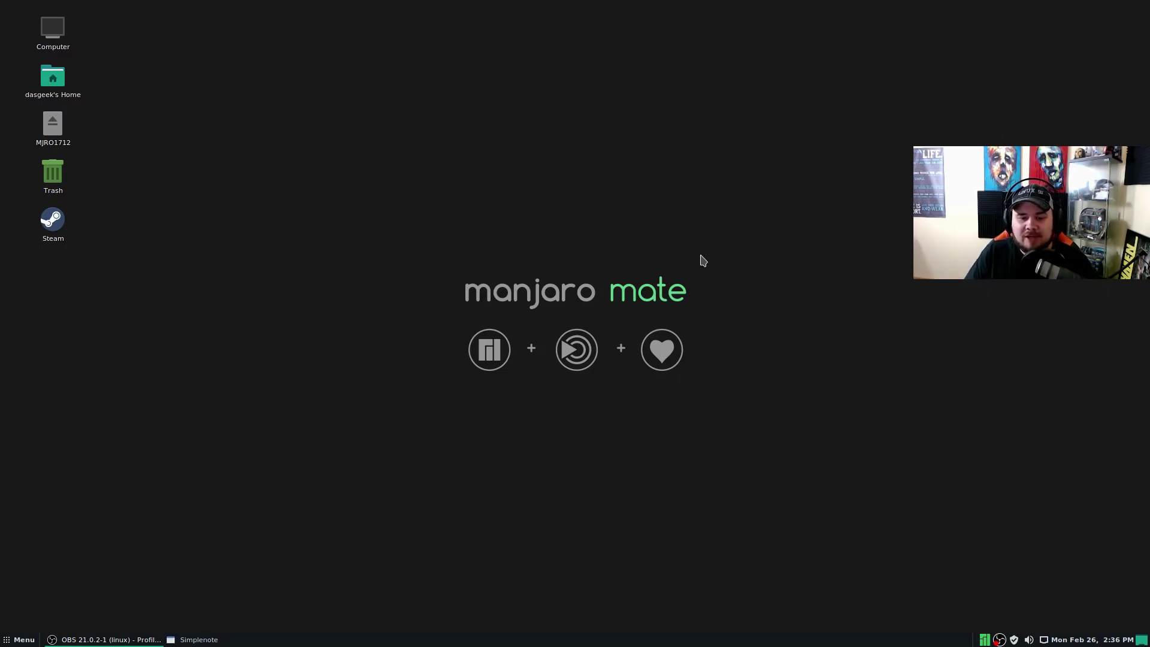
Bring the application menu back up after briefly dismissing it.
{"action": "left_click", "coordinate": [18, 636]}
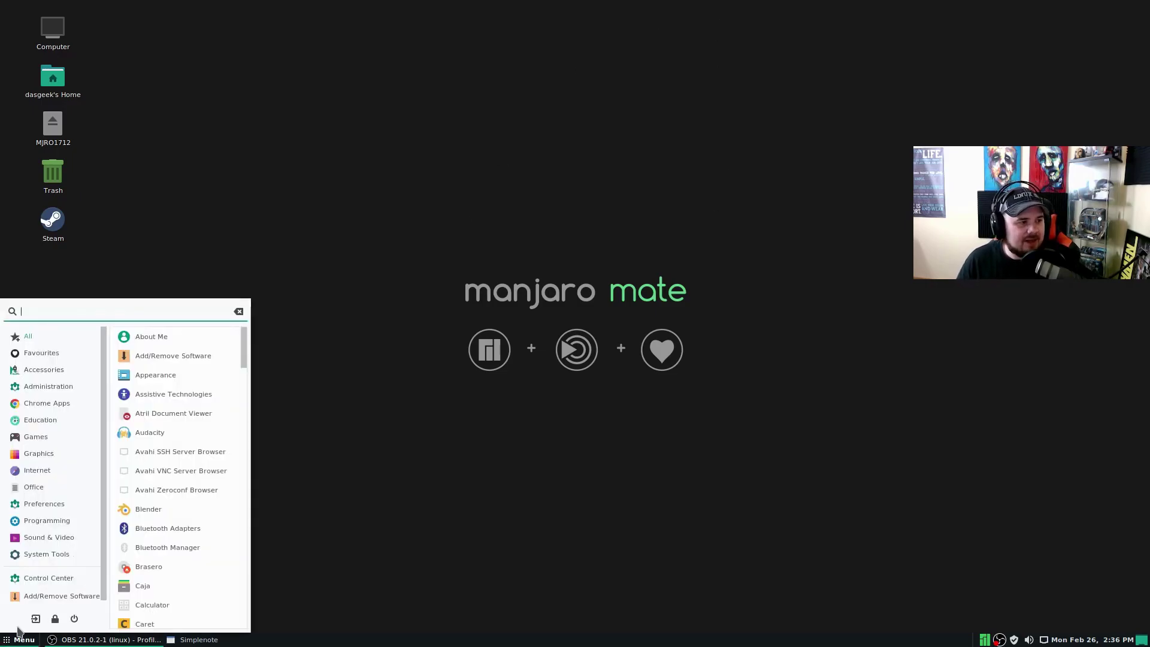
{"action": "left_click", "coordinate": [178, 241]}
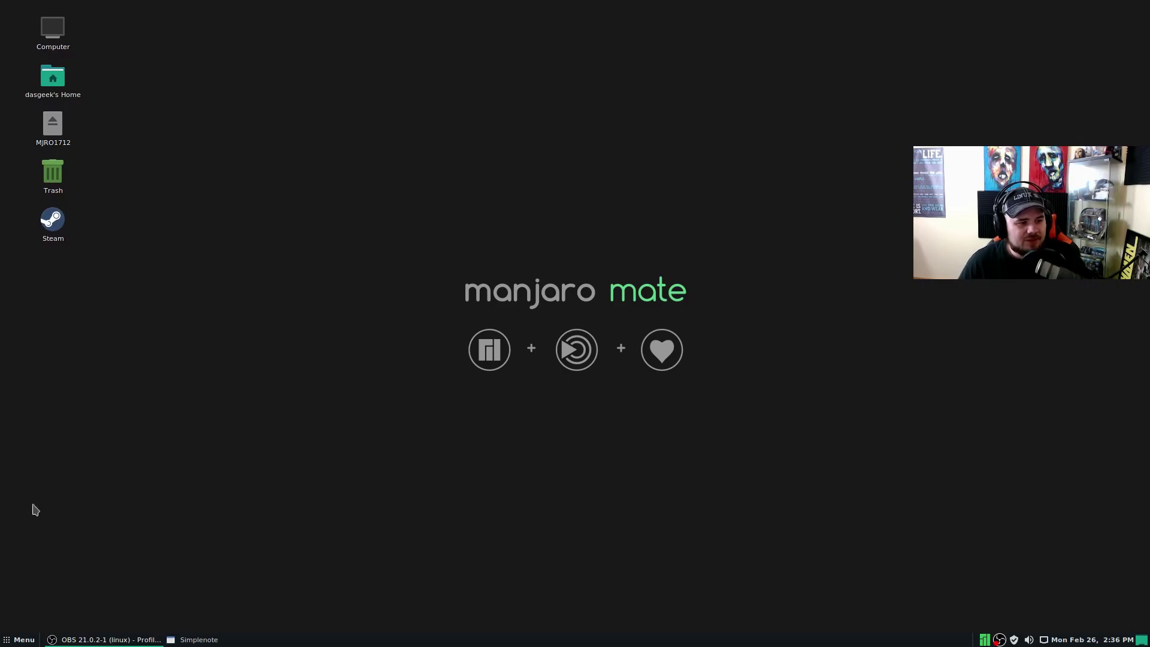
{"action": "left_click", "coordinate": [20, 640]}
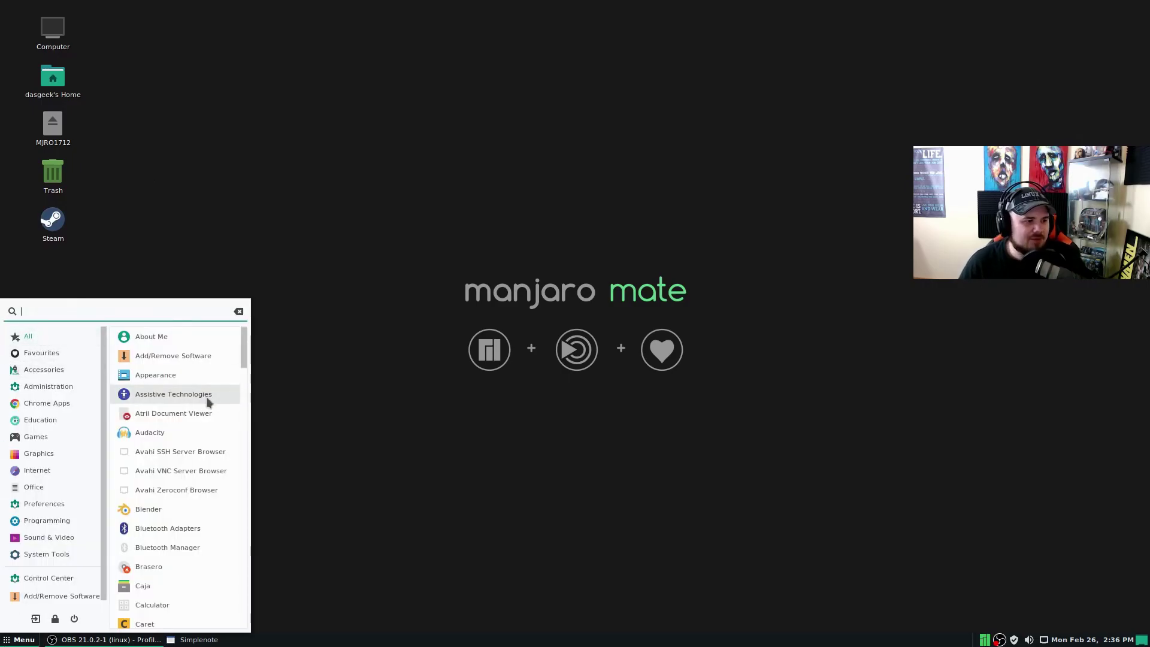
Scroll the app menu, then search it for 'mate', correcting the 'matre' typo.
{"action": "scroll", "coordinate": [182, 396], "scroll_direction": "down", "scroll_amount": 10}
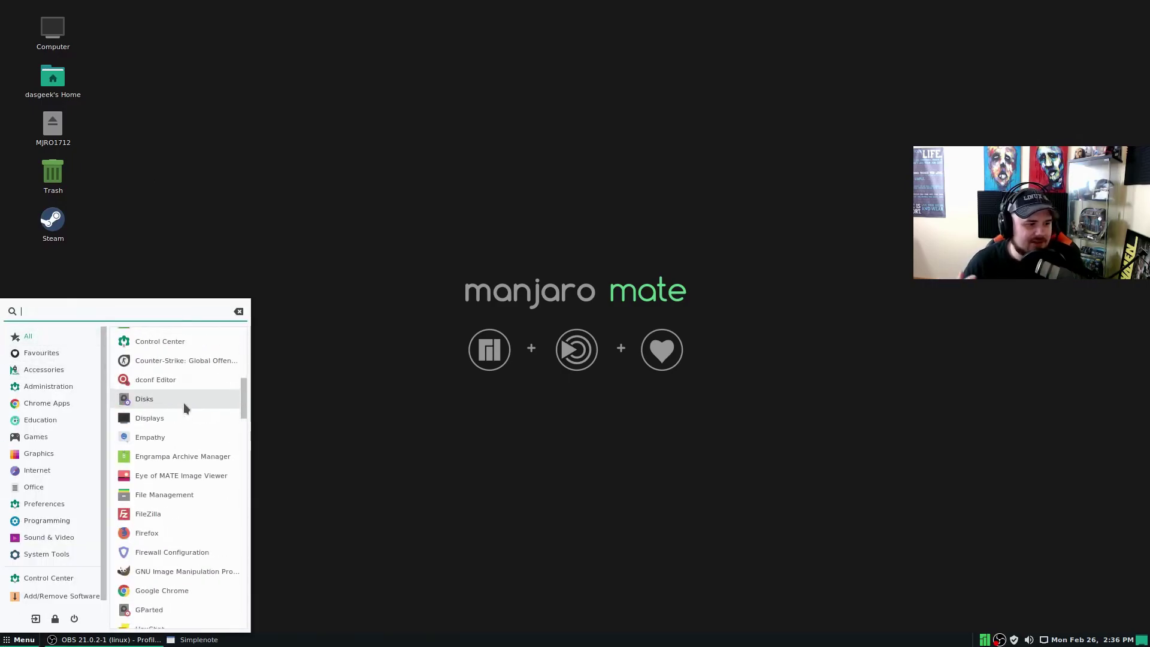
{"action": "scroll", "coordinate": [184, 407], "scroll_direction": "down", "scroll_amount": 10}
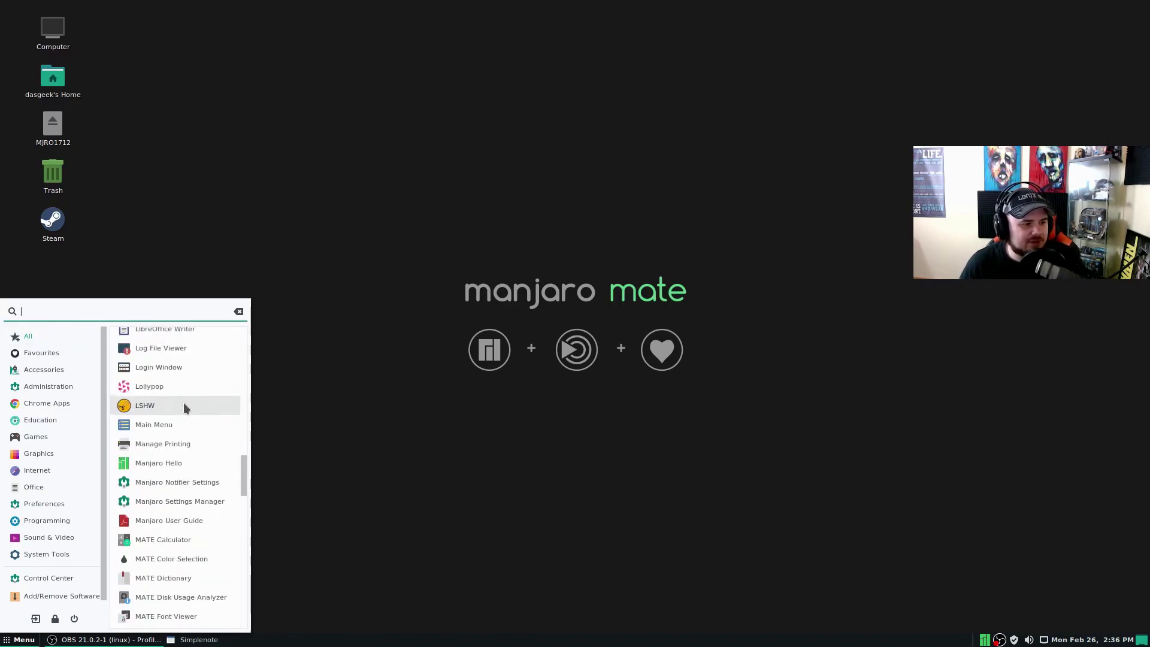
{"action": "scroll", "coordinate": [182, 404], "scroll_direction": "down", "scroll_amount": 10}
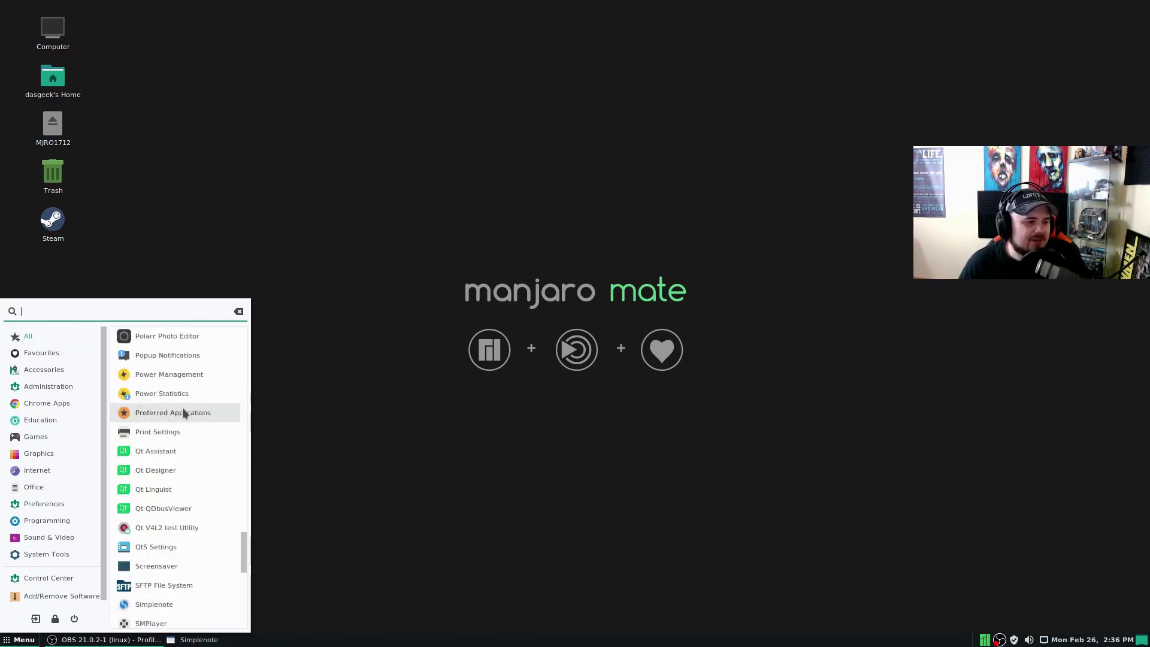
{"action": "scroll", "coordinate": [182, 408], "scroll_direction": "down", "scroll_amount": 8}
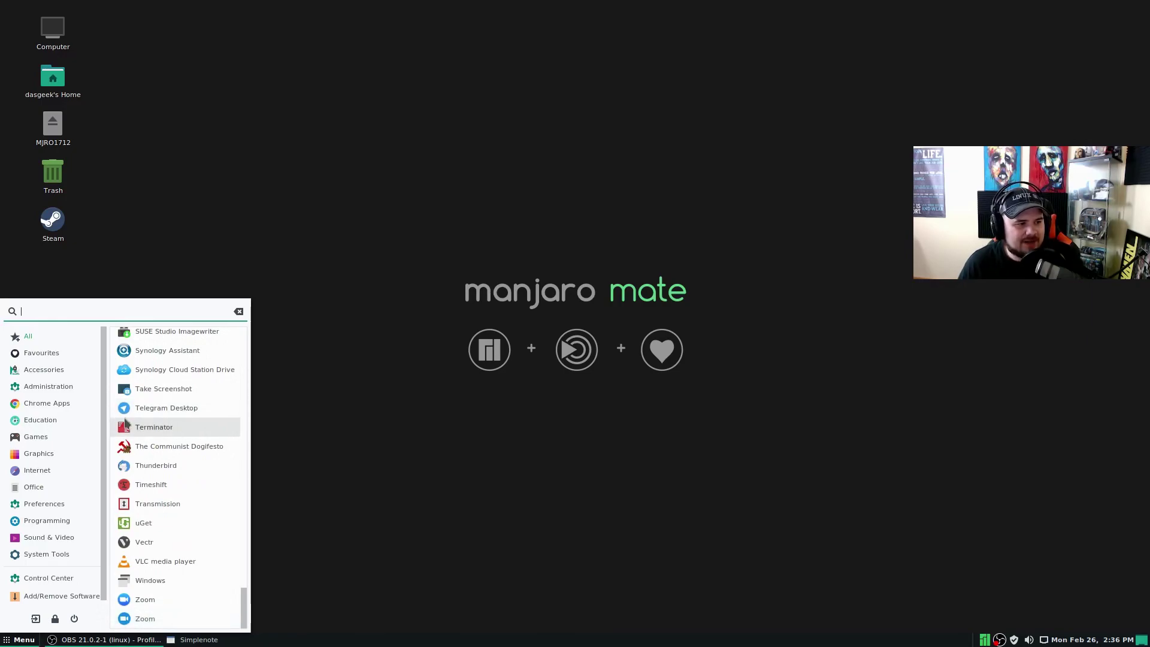
{"action": "type", "text": "matre"}
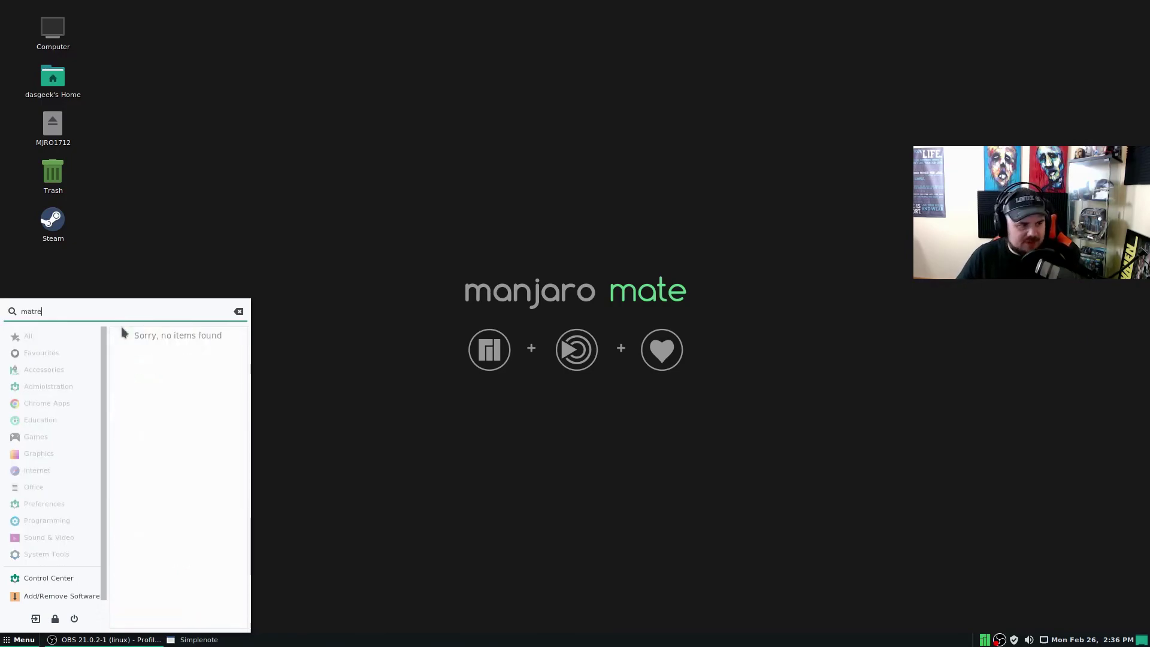
{"action": "key", "text": "BackSpace"}
{"action": "key", "text": "BackSpace"}
{"action": "type", "text": "e"}
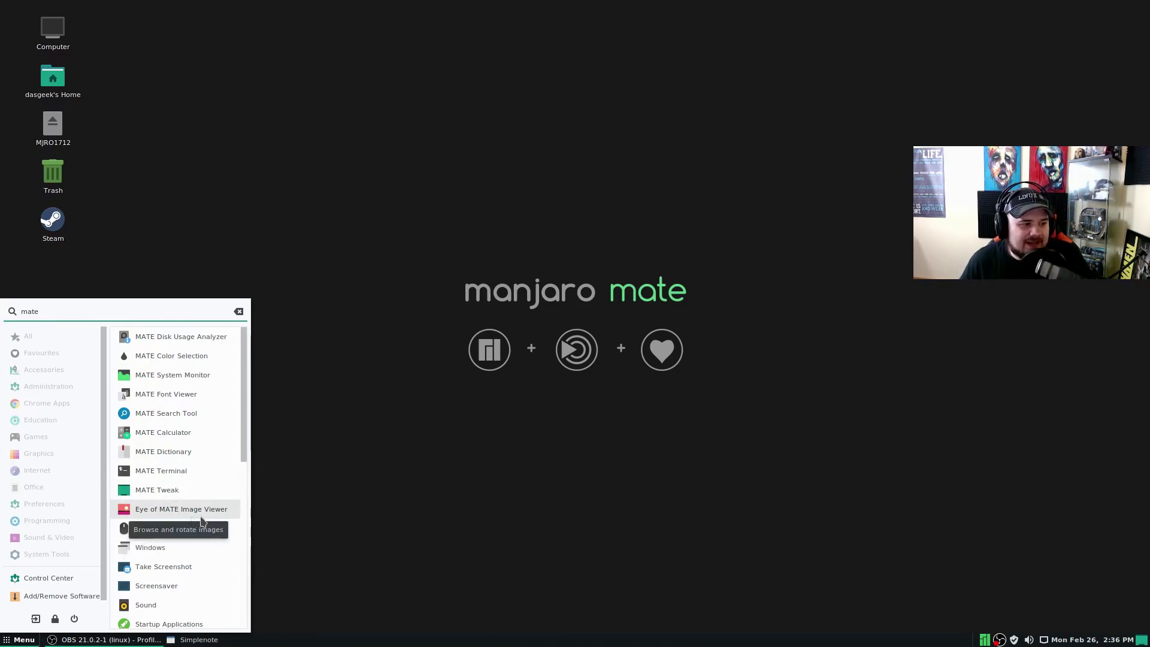
{"action": "scroll", "coordinate": [200, 540], "scroll_direction": "down", "scroll_amount": 10}
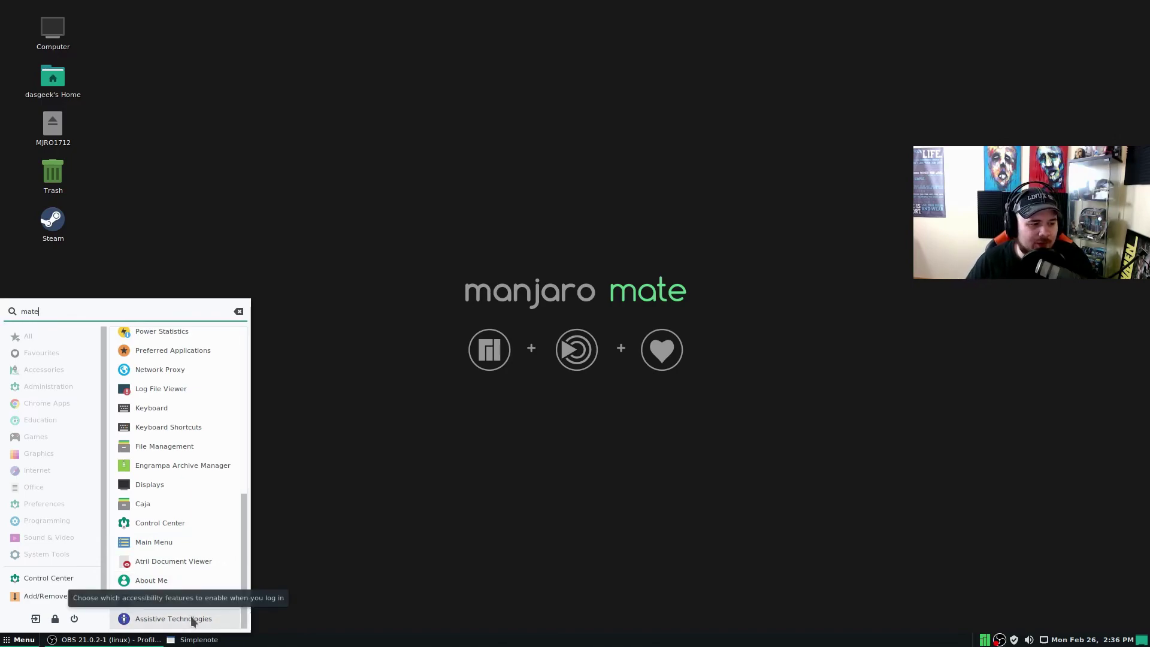
Open About Me from the menu results and close the dialog.
{"action": "left_click", "coordinate": [191, 580]}
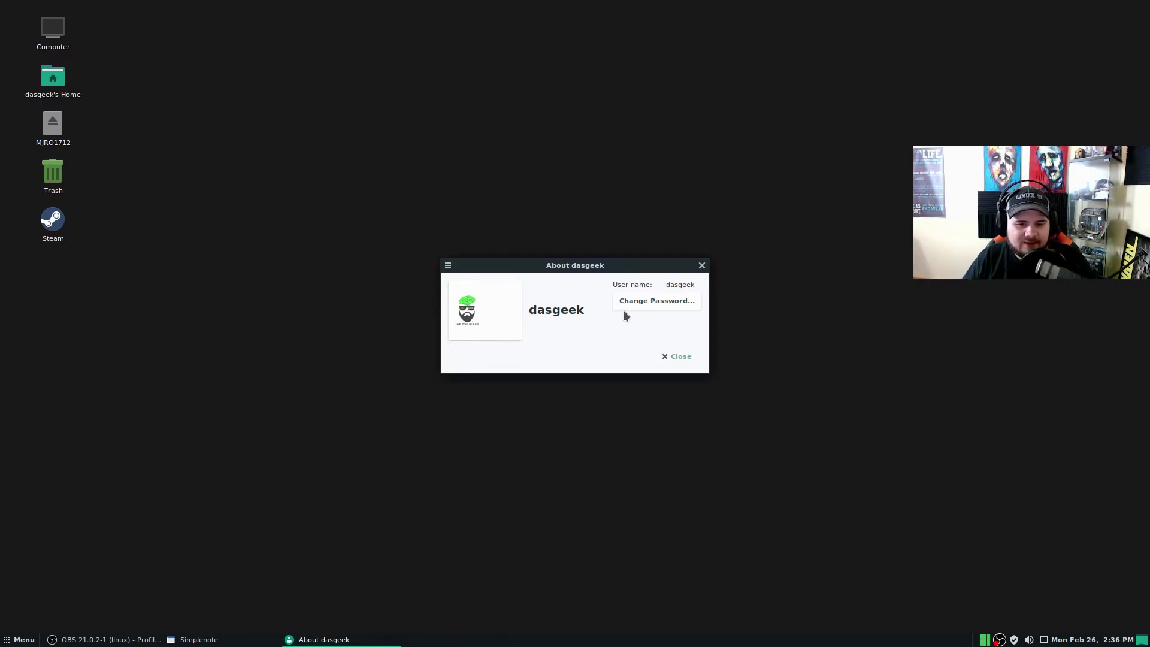
{"action": "left_click", "coordinate": [673, 356]}
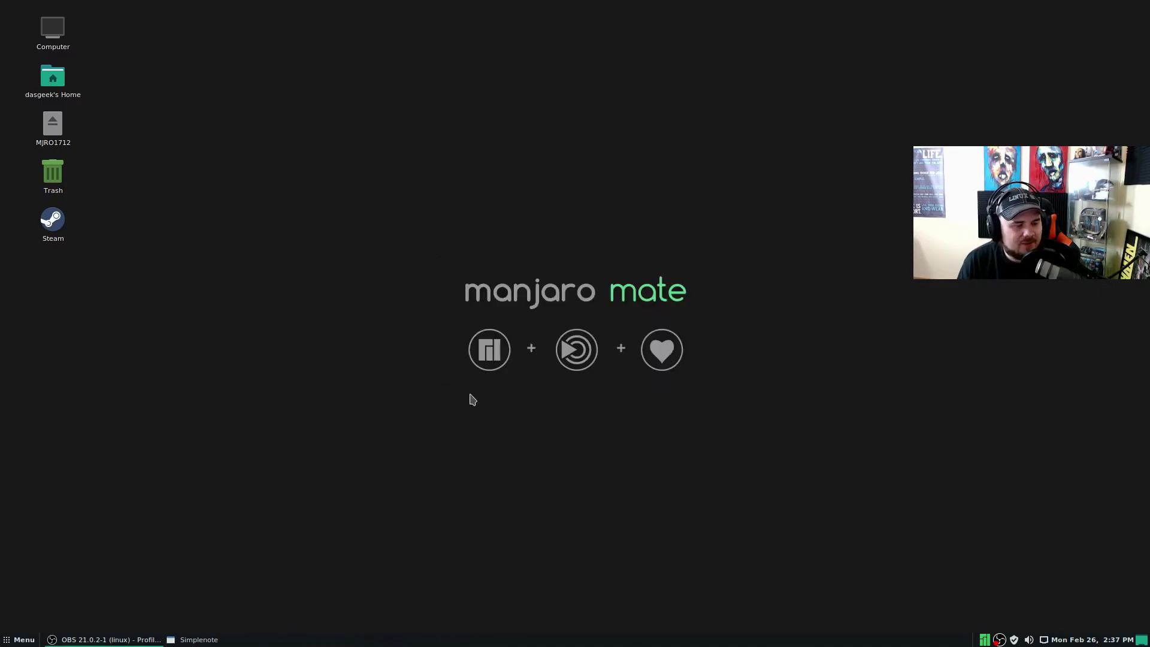
Open Edit Menus from the Menu button to view the Main Menu editor, then close it.
{"action": "right_click", "coordinate": [17, 641]}
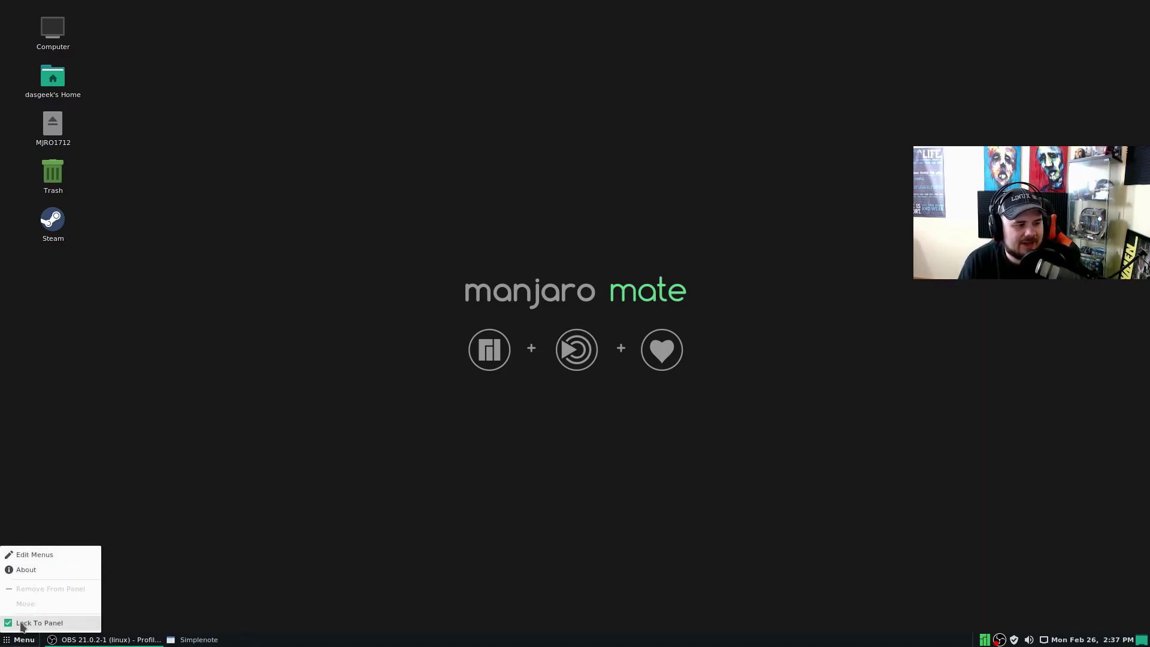
{"action": "left_click", "coordinate": [34, 556]}
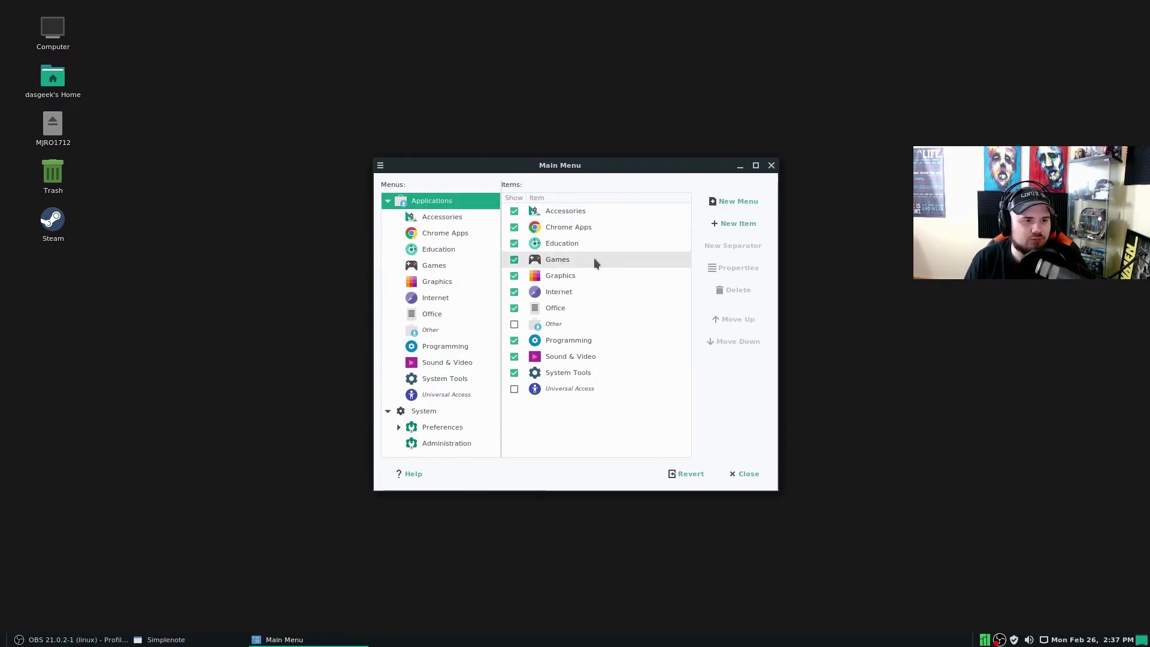
{"action": "left_click", "coordinate": [772, 171]}
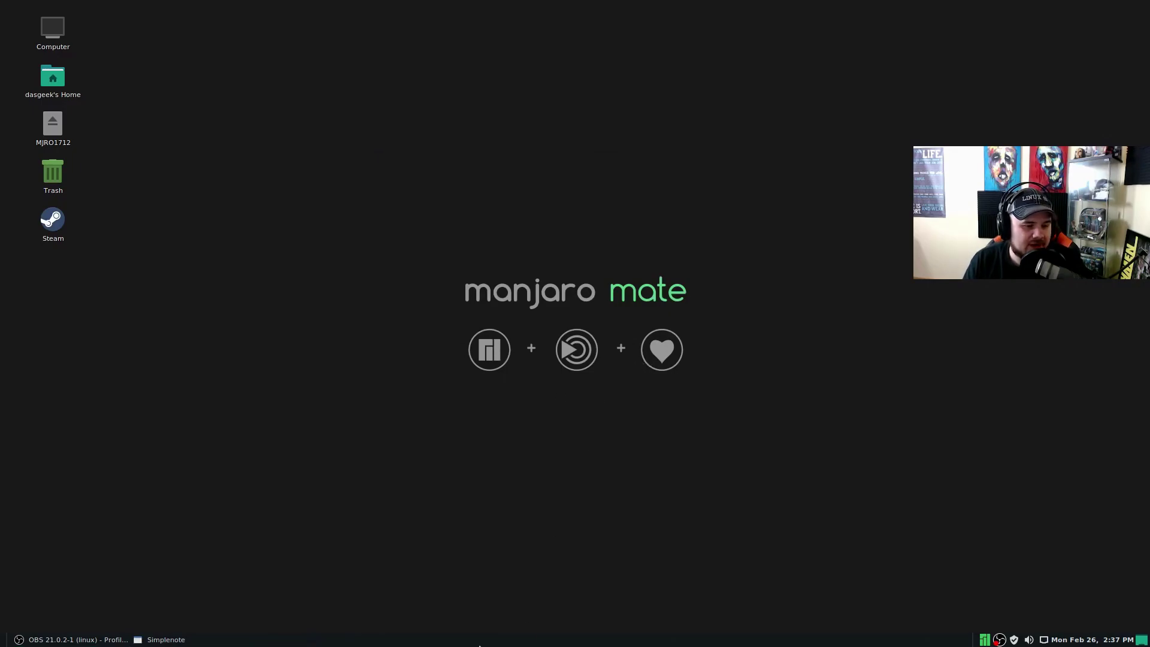
Reset the bottom panel to its default layout and confirm Reset Panel.
{"action": "right_click", "coordinate": [493, 639]}
{"action": "left_click", "coordinate": [507, 555]}
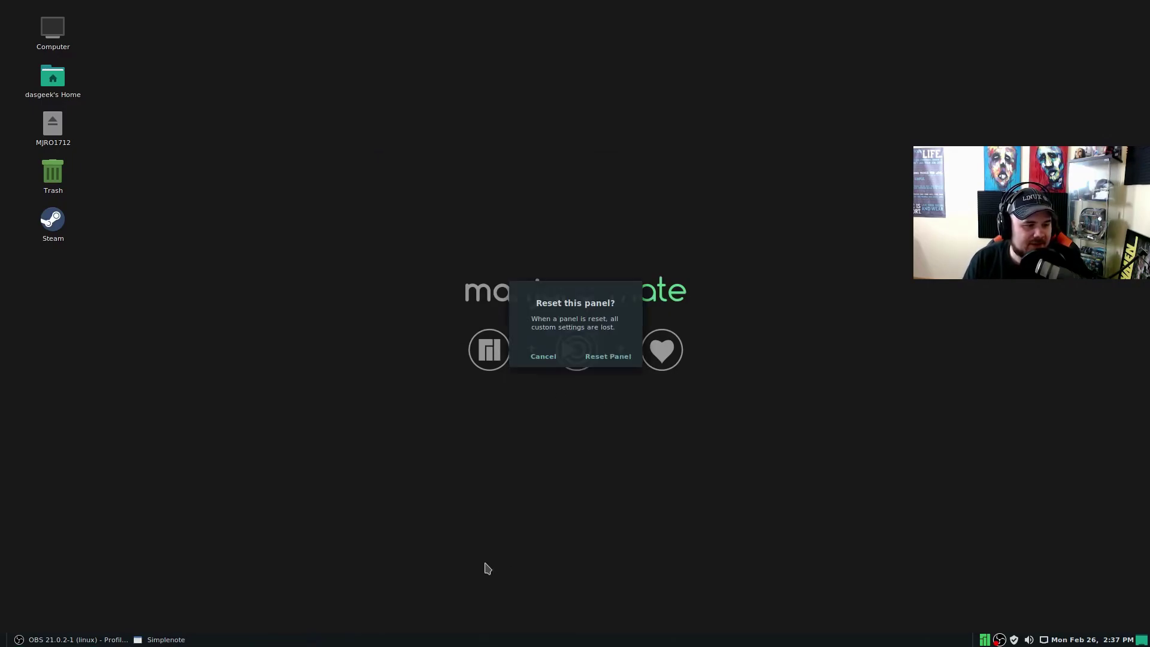
{"action": "left_click", "coordinate": [608, 357]}
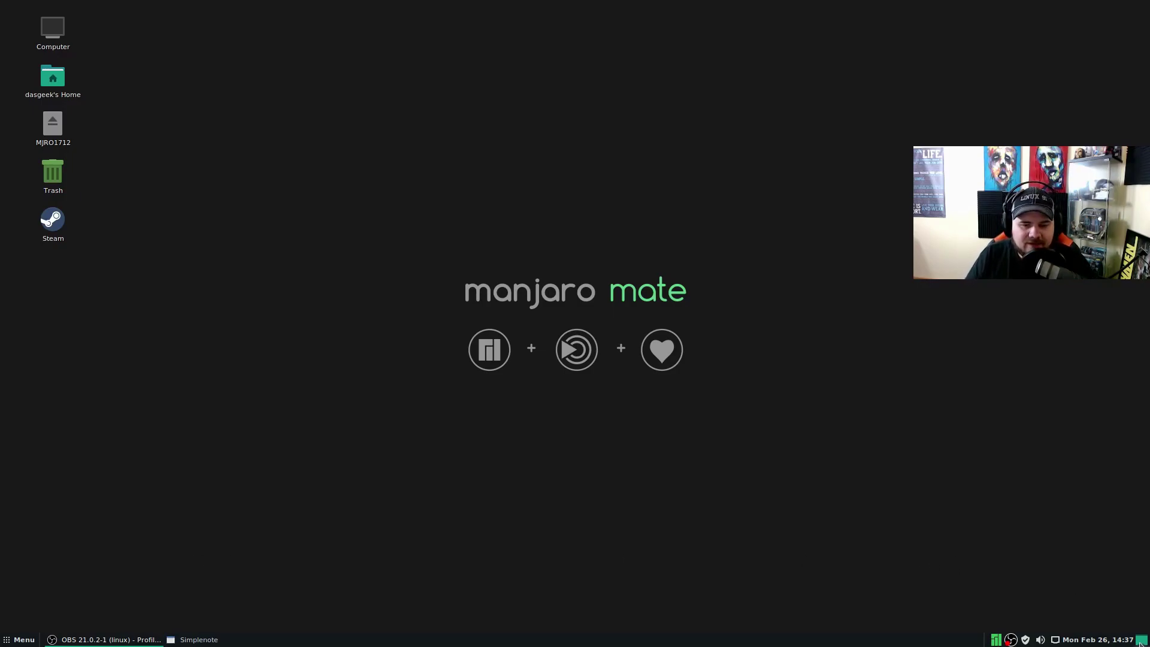
Set the panel clock back to 12-hour format, then select the Steam desktop shortcut.
{"action": "right_click", "coordinate": [1097, 640]}
{"action": "left_click", "coordinate": [1081, 540]}
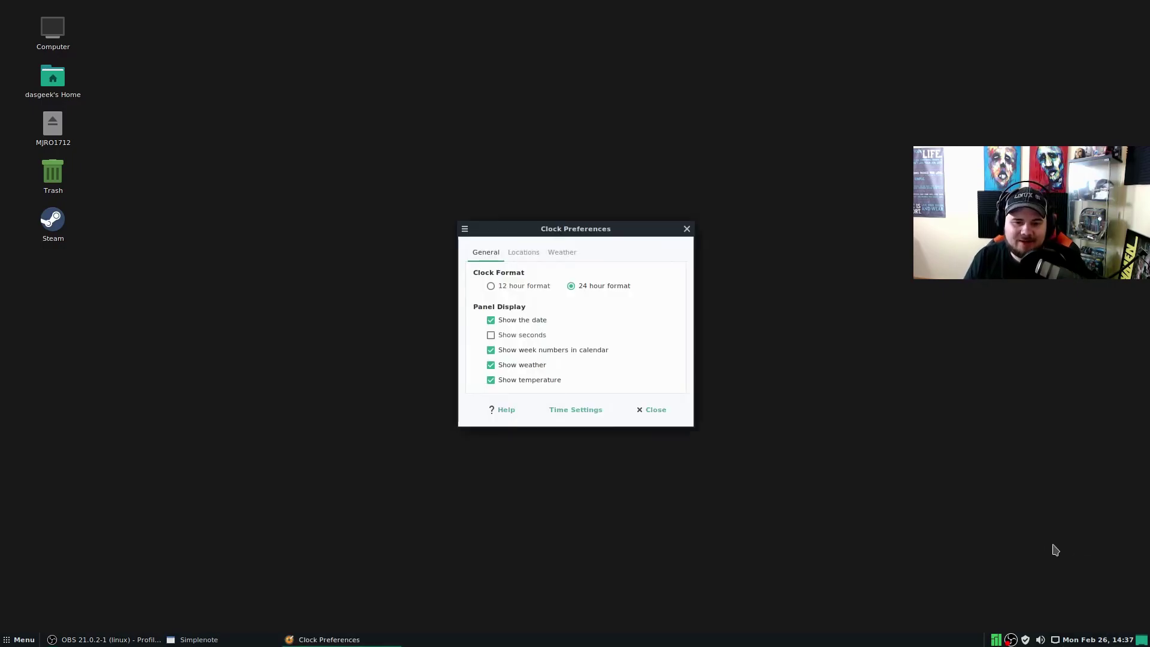
{"action": "left_click", "coordinate": [490, 286]}
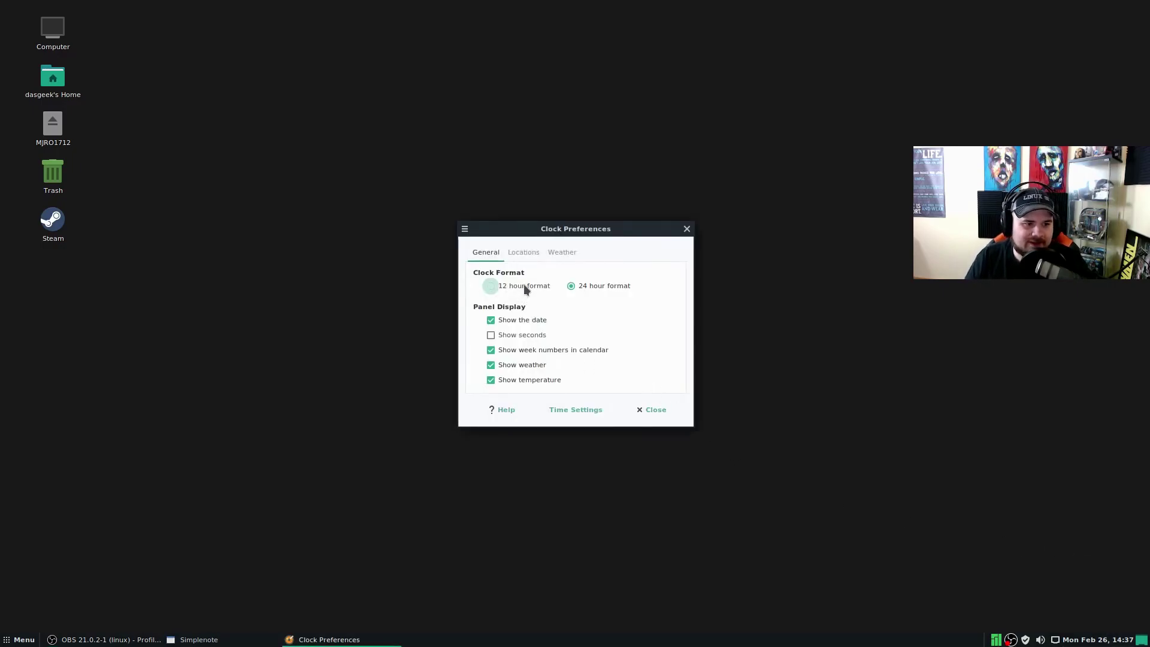
{"action": "left_click", "coordinate": [687, 229]}
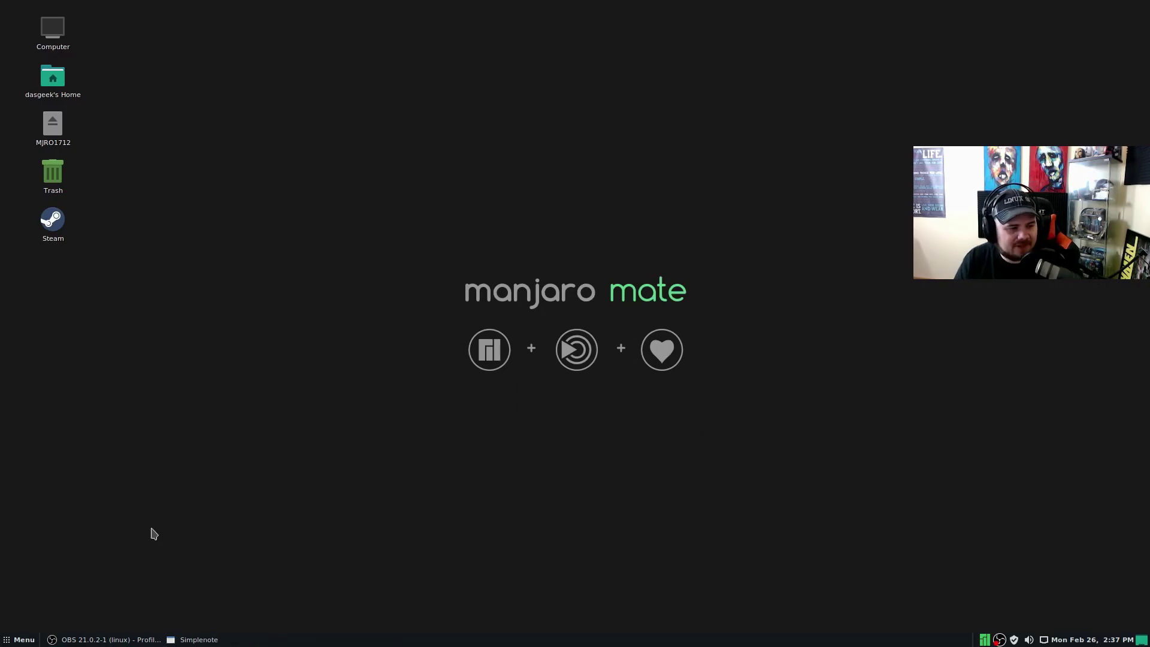
{"action": "left_click", "coordinate": [52, 234]}
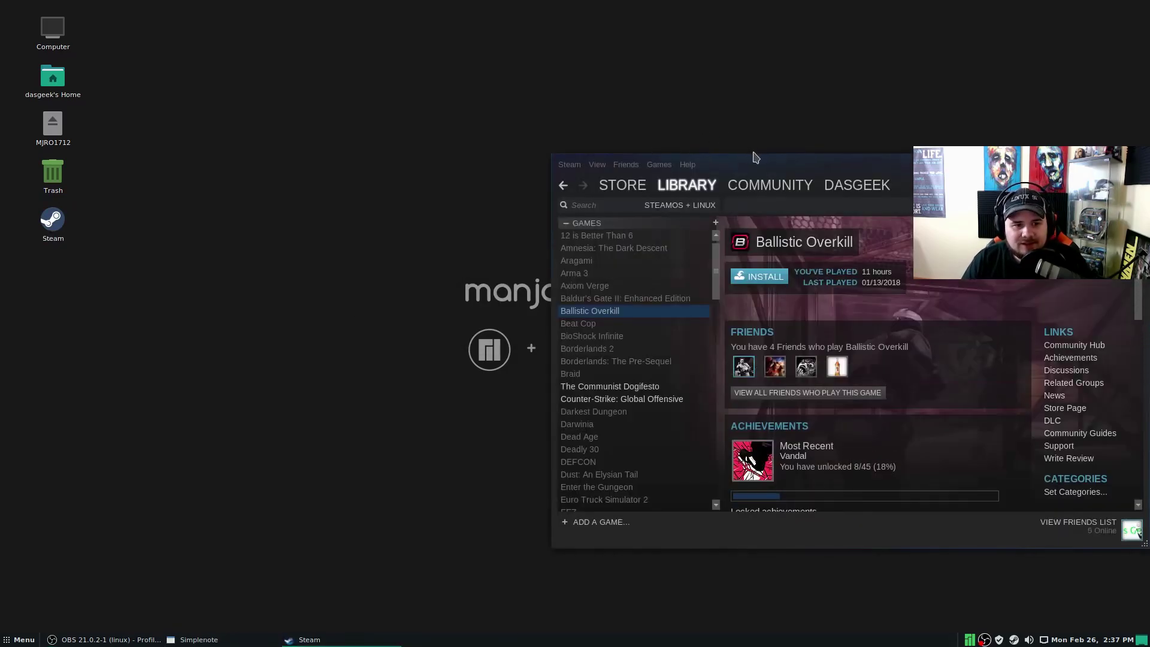
Open The Communist Dogifesto in the Steam library, maximise the window, and scroll the games list.
{"action": "left_click", "coordinate": [669, 387]}
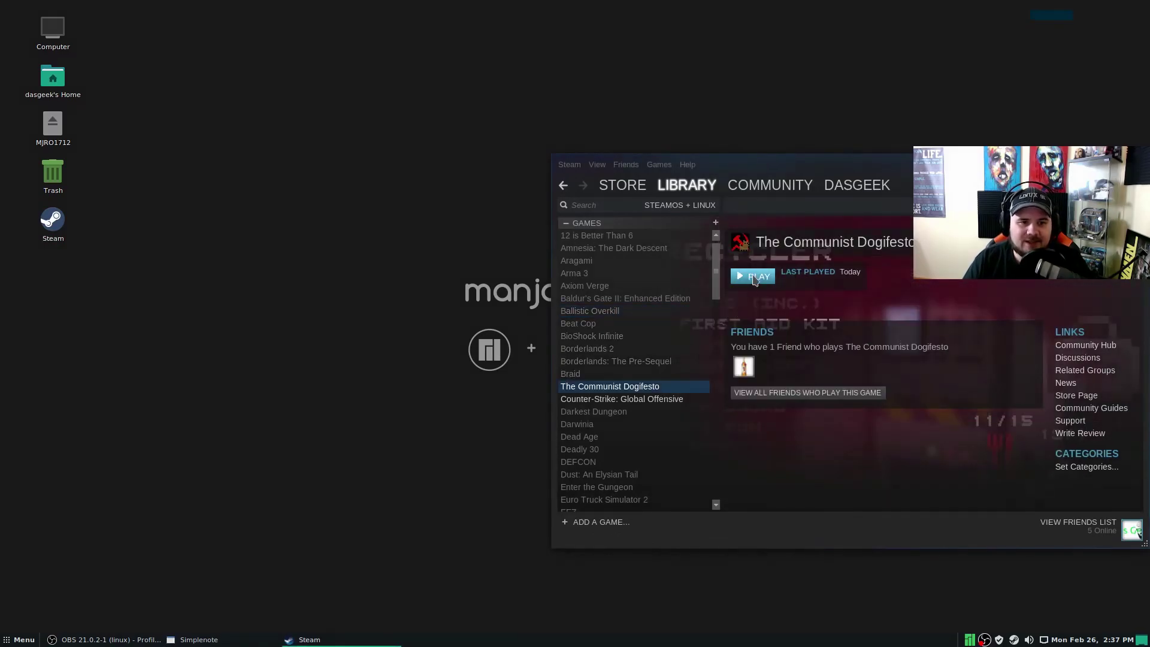
{"action": "left_click", "coordinate": [754, 276]}
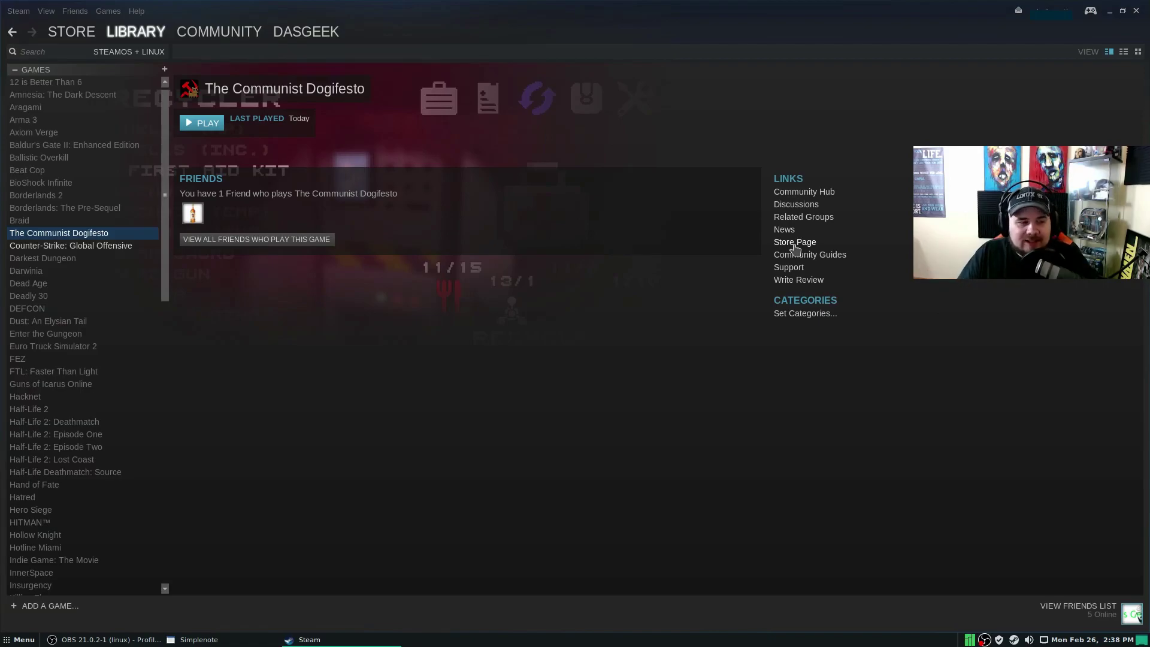
{"action": "scroll", "coordinate": [26, 180], "scroll_direction": "down", "scroll_amount": 8}
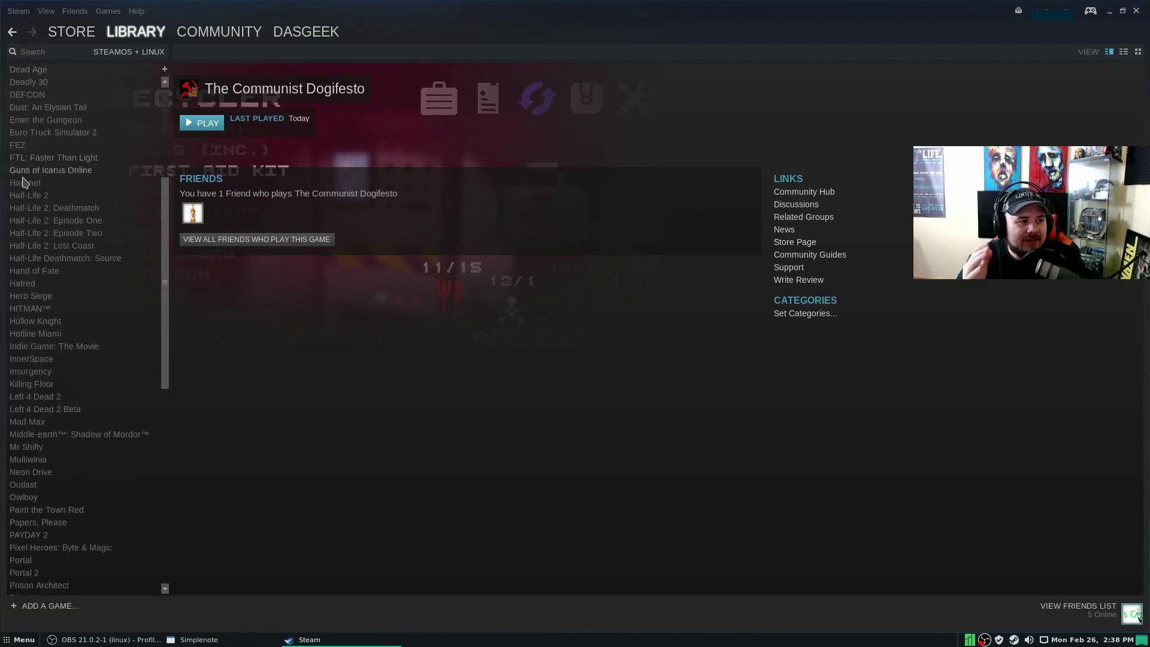
{"action": "scroll", "coordinate": [34, 393], "scroll_direction": "up", "scroll_amount": 8}
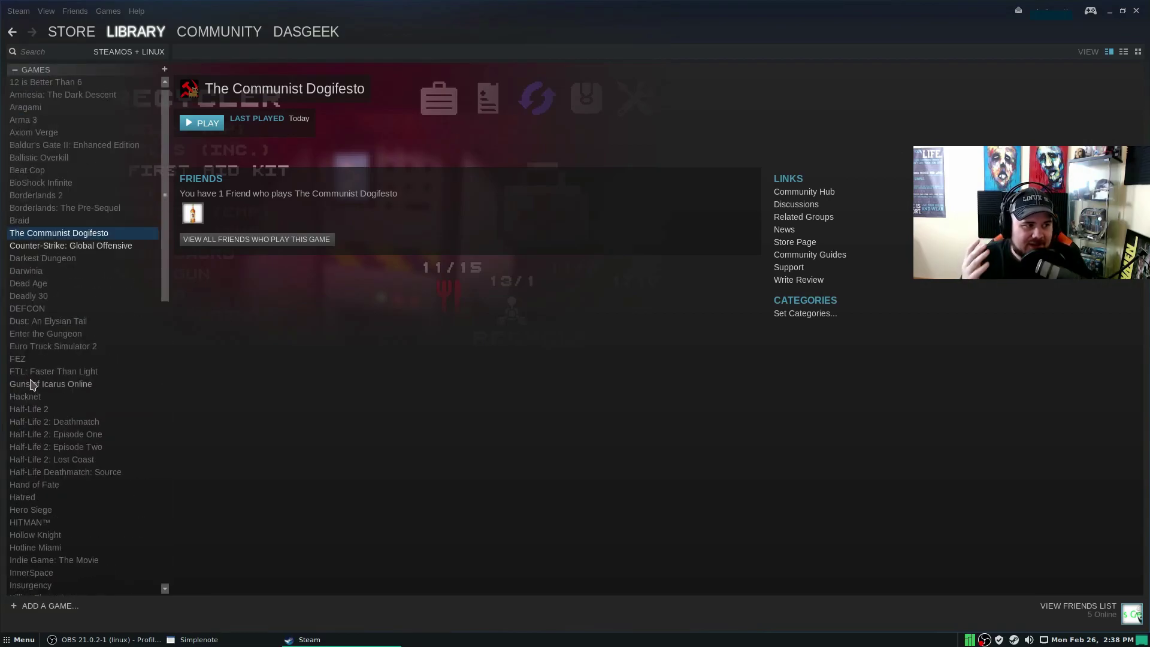
{"action": "scroll", "coordinate": [32, 381], "scroll_direction": "down", "scroll_amount": 3}
{"action": "scroll", "coordinate": [32, 382], "scroll_direction": "up", "scroll_amount": 3}
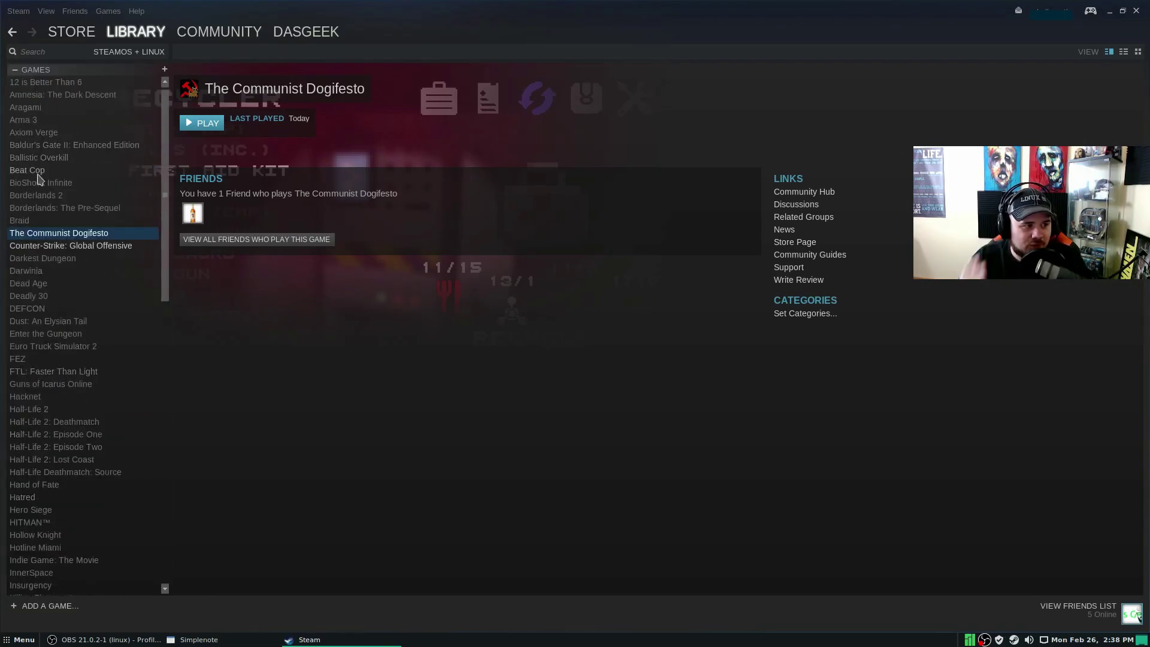
{"action": "scroll", "coordinate": [78, 239], "scroll_direction": "down", "scroll_amount": 2}
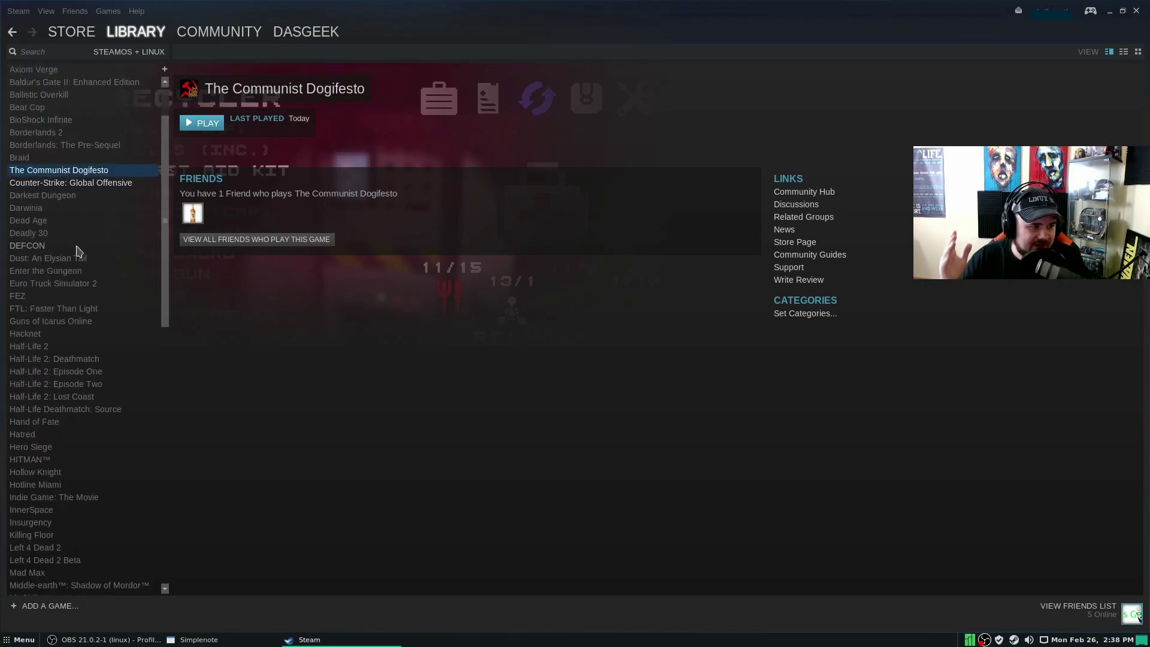
{"action": "scroll", "coordinate": [80, 278], "scroll_direction": "down", "scroll_amount": 2}
{"action": "scroll", "coordinate": [91, 298], "scroll_direction": "down", "scroll_amount": 7}
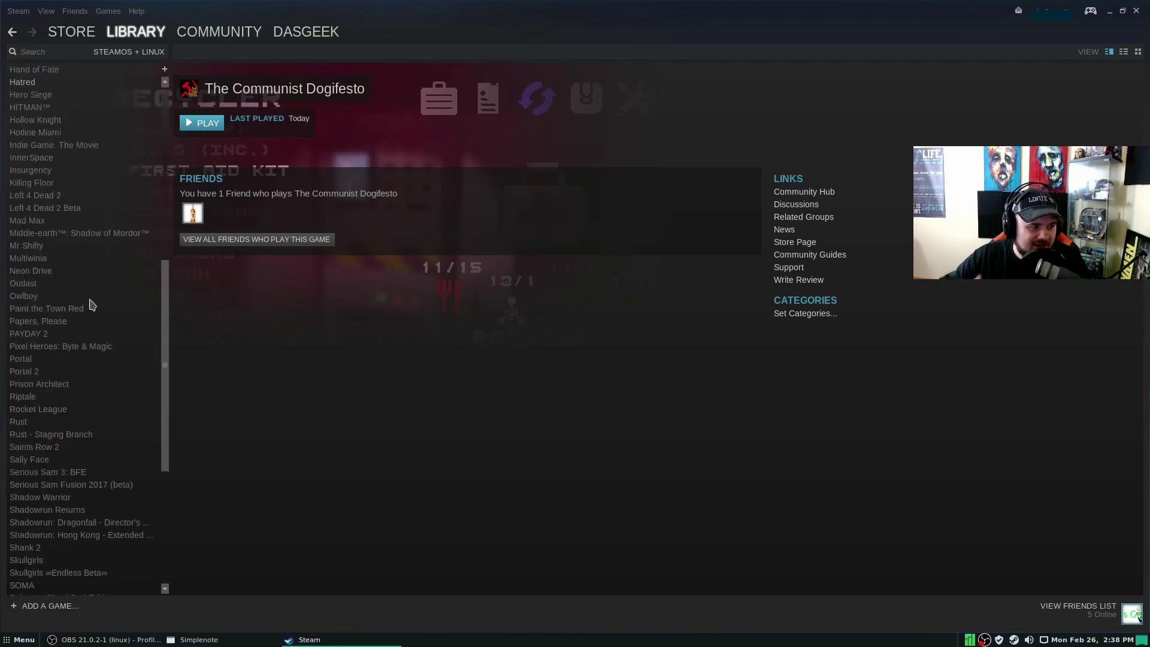
{"action": "scroll", "coordinate": [92, 305], "scroll_direction": "down", "scroll_amount": 3}
{"action": "scroll", "coordinate": [93, 305], "scroll_direction": "down", "scroll_amount": 3}
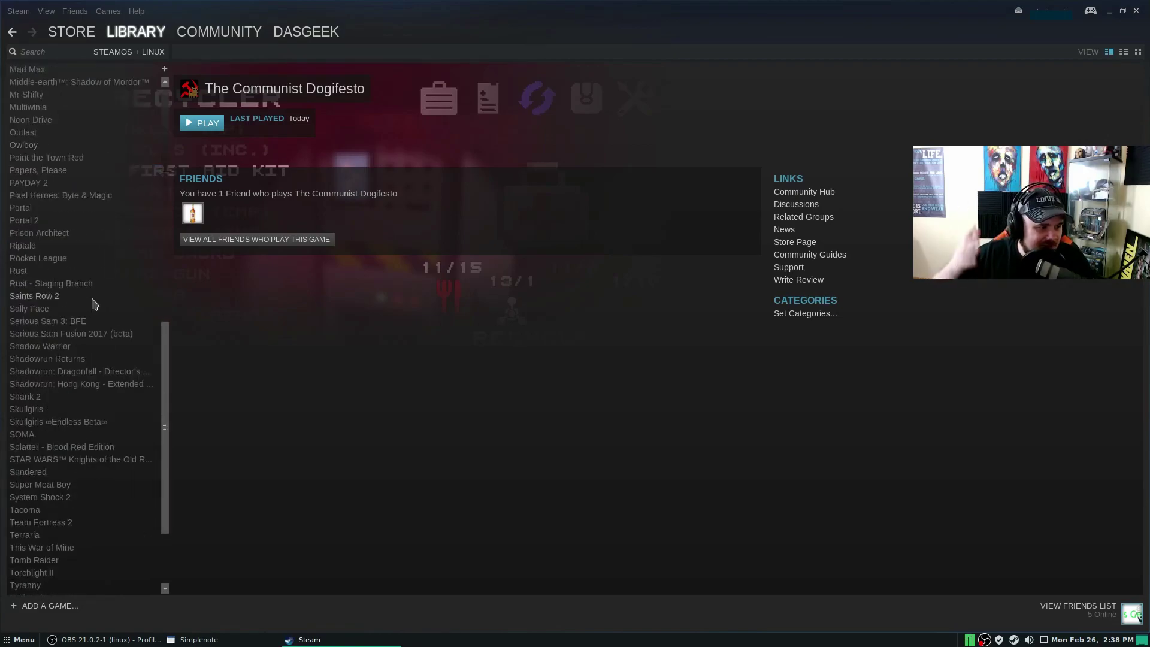
{"action": "scroll", "coordinate": [93, 304], "scroll_direction": "down", "scroll_amount": 2}
{"action": "scroll", "coordinate": [94, 304], "scroll_direction": "up", "scroll_amount": 4}
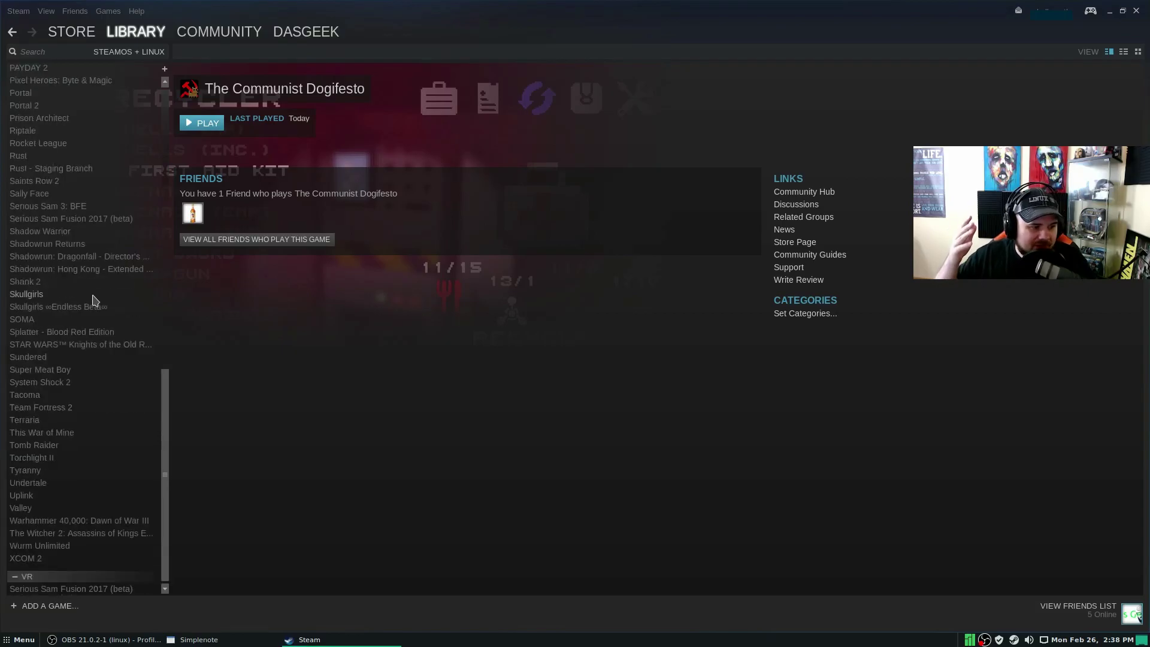
{"action": "scroll", "coordinate": [94, 303], "scroll_direction": "up", "scroll_amount": 15}
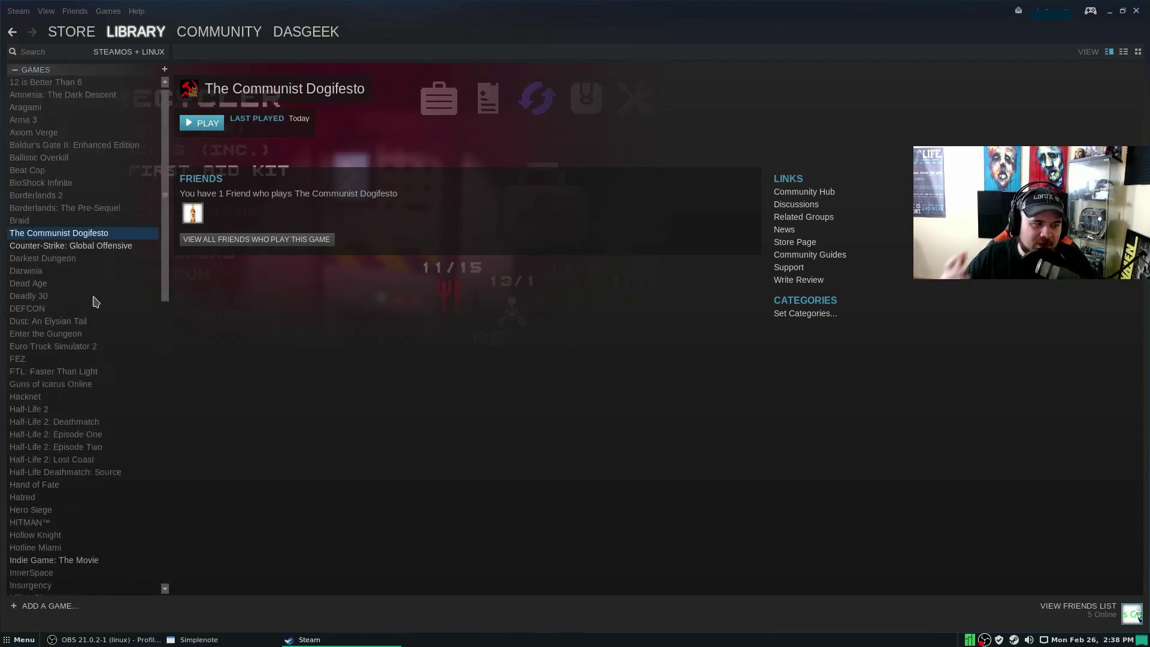
Launch The Communist Dogifesto and find the resolution width row in Options, leaving it at 800.
{"action": "left_click", "coordinate": [202, 124]}
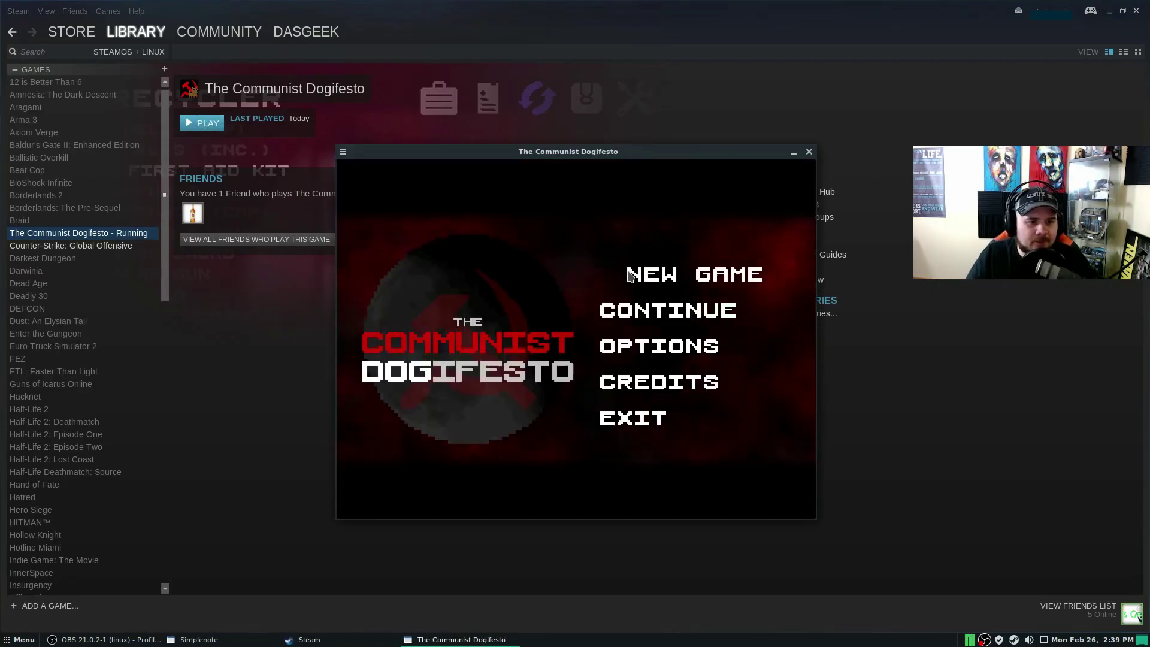
{"action": "left_click", "coordinate": [637, 345]}
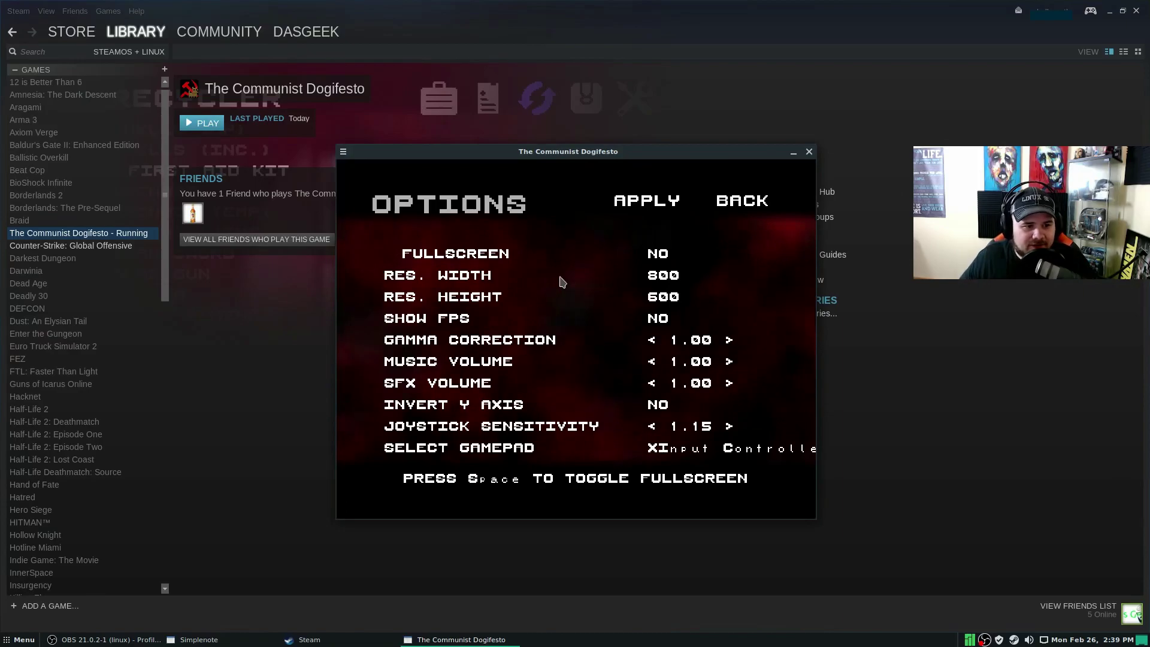
{"action": "left_click", "coordinate": [658, 279]}
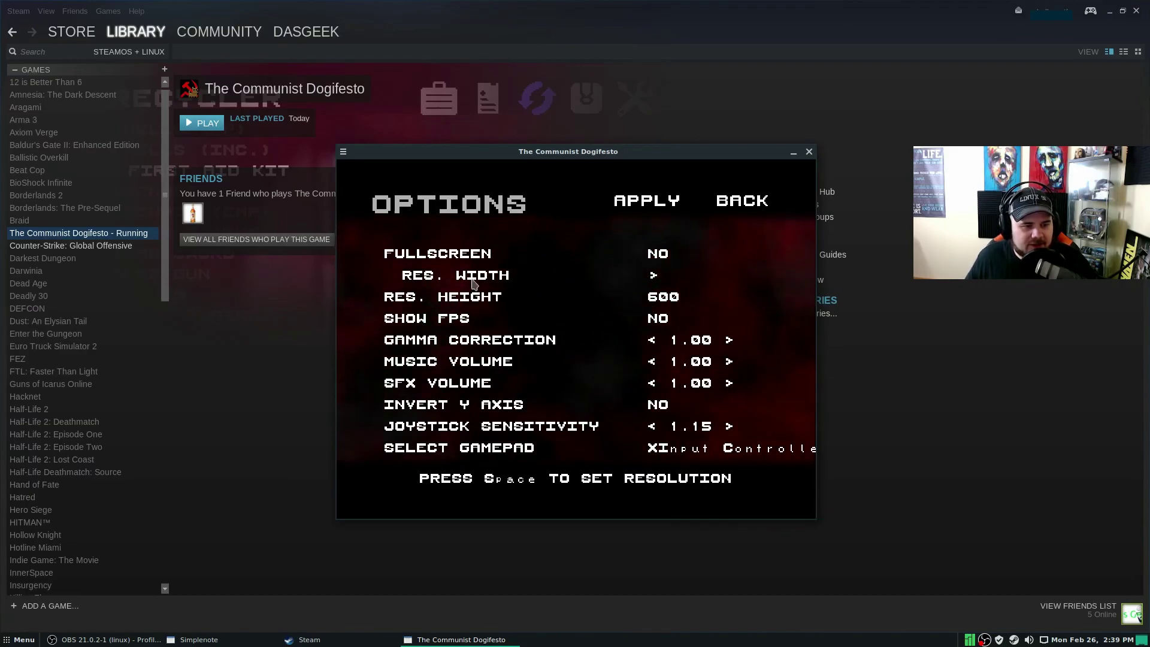
{"action": "key", "text": "Escape"}
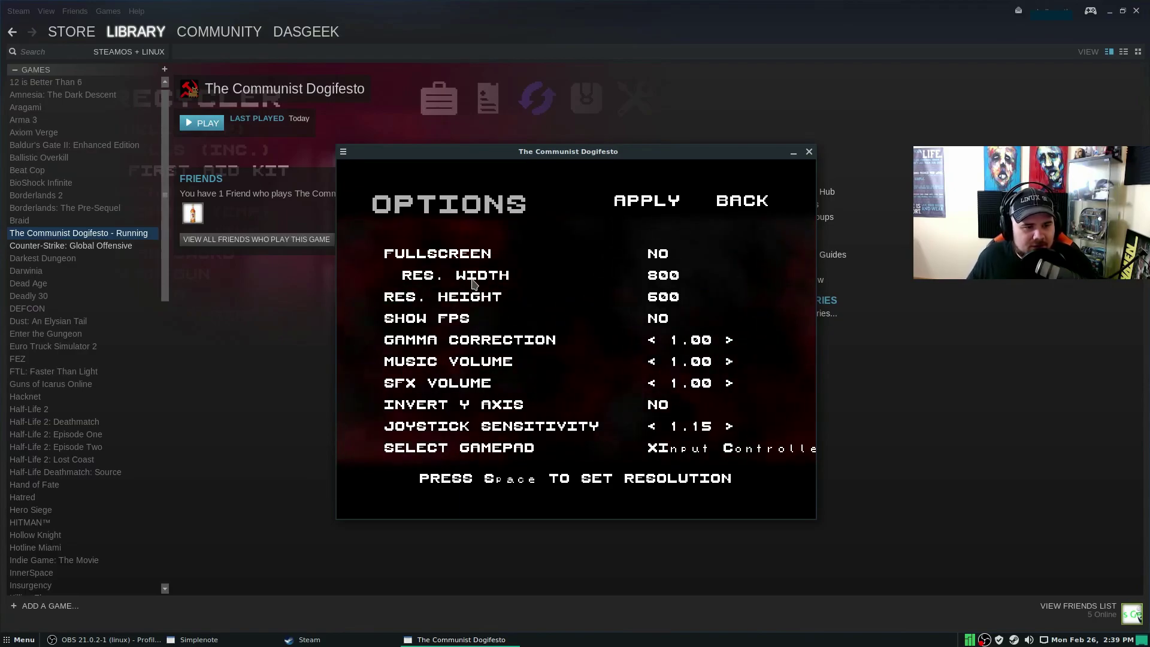
{"action": "key", "text": "Down"}
{"action": "key", "text": "Down"}
{"action": "key", "text": "Up"}
{"action": "key", "text": "Up"}
{"action": "key", "text": "Up"}
{"action": "key", "text": "Down"}
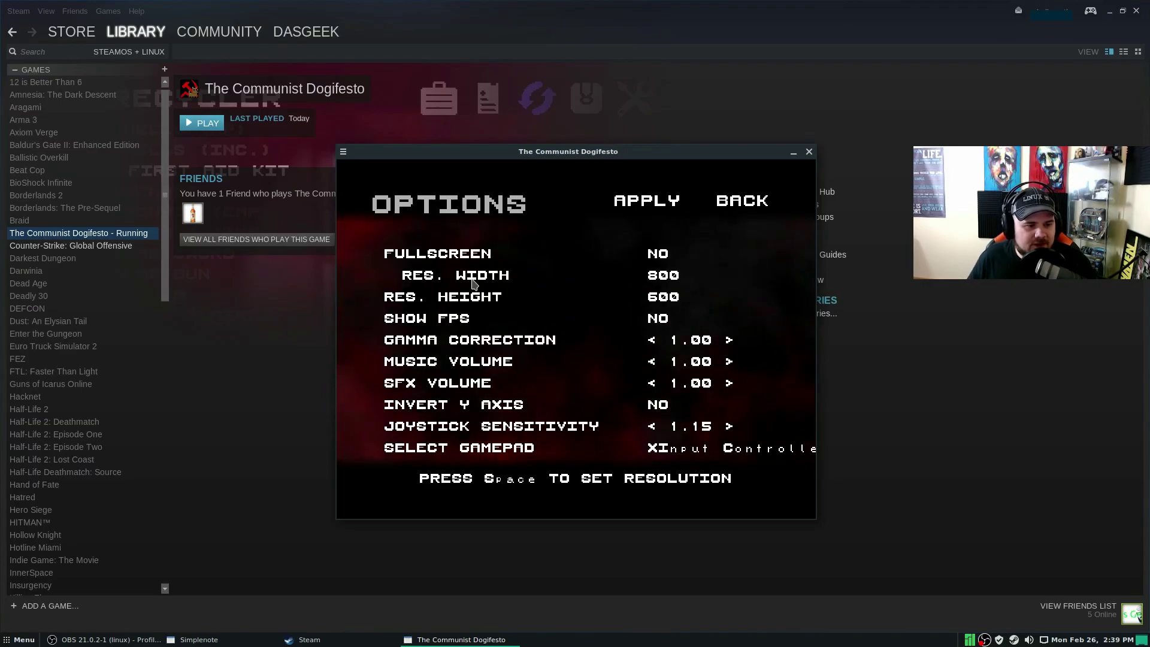
Set the resolution width to 1920 and apply the new resolution.
{"action": "key", "text": "space"}
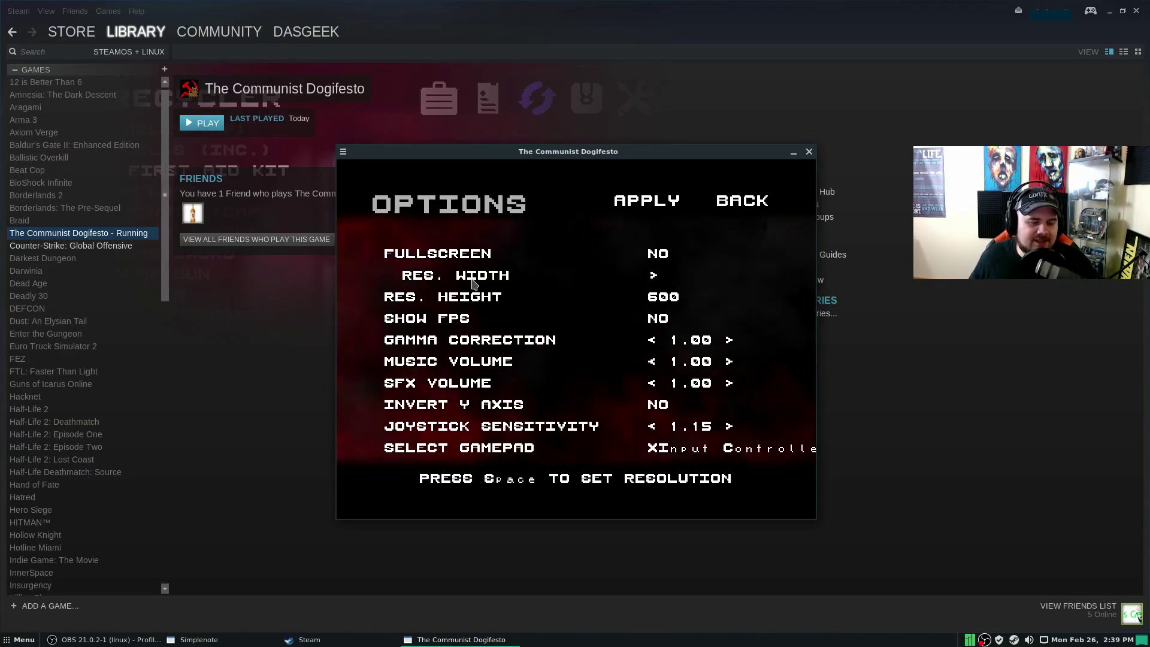
{"action": "type", "text": "160"}
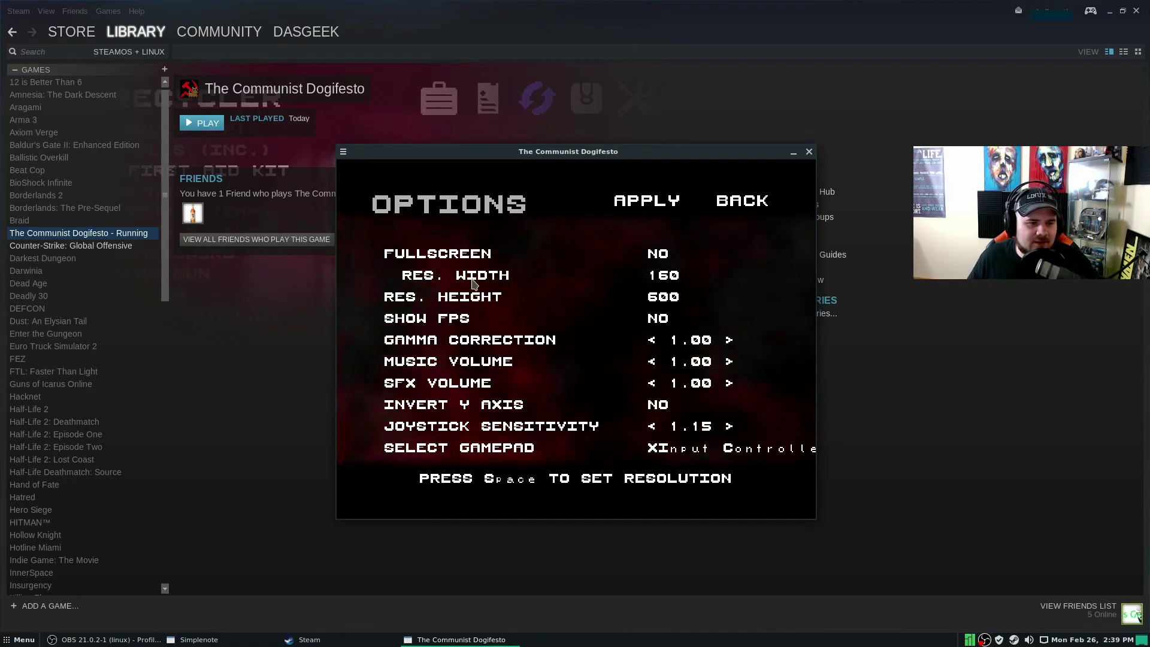
{"action": "key", "text": "BackSpace"}
{"action": "key", "text": "BackSpace"}
{"action": "key", "text": "BackSpace"}
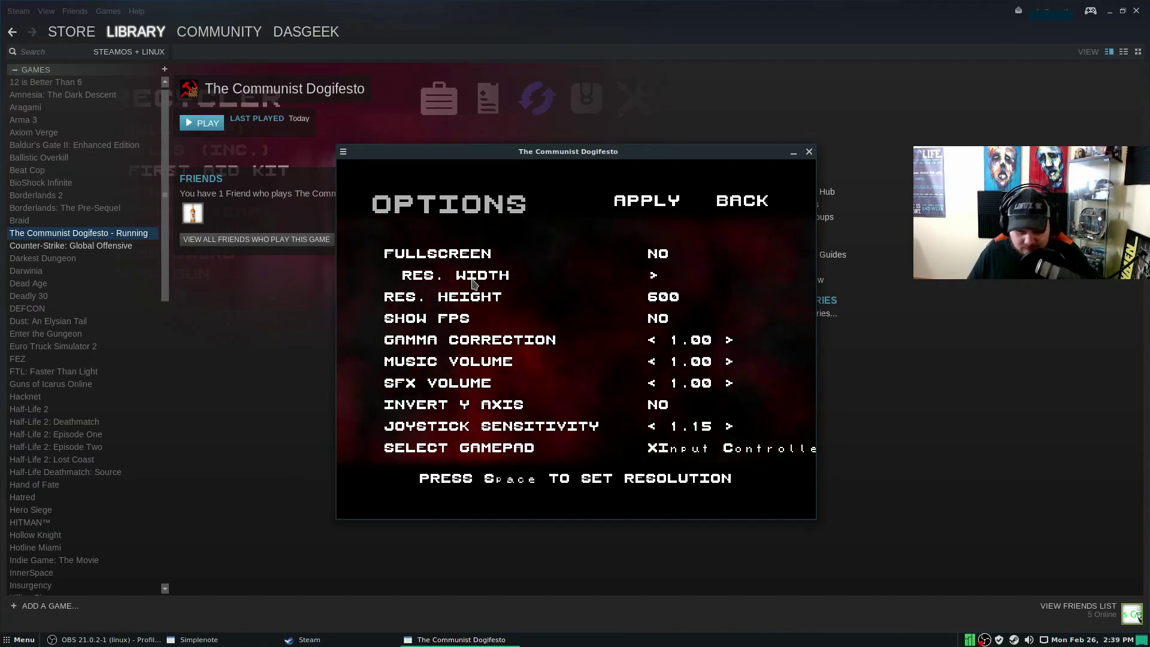
{"action": "type", "text": "190x2"}
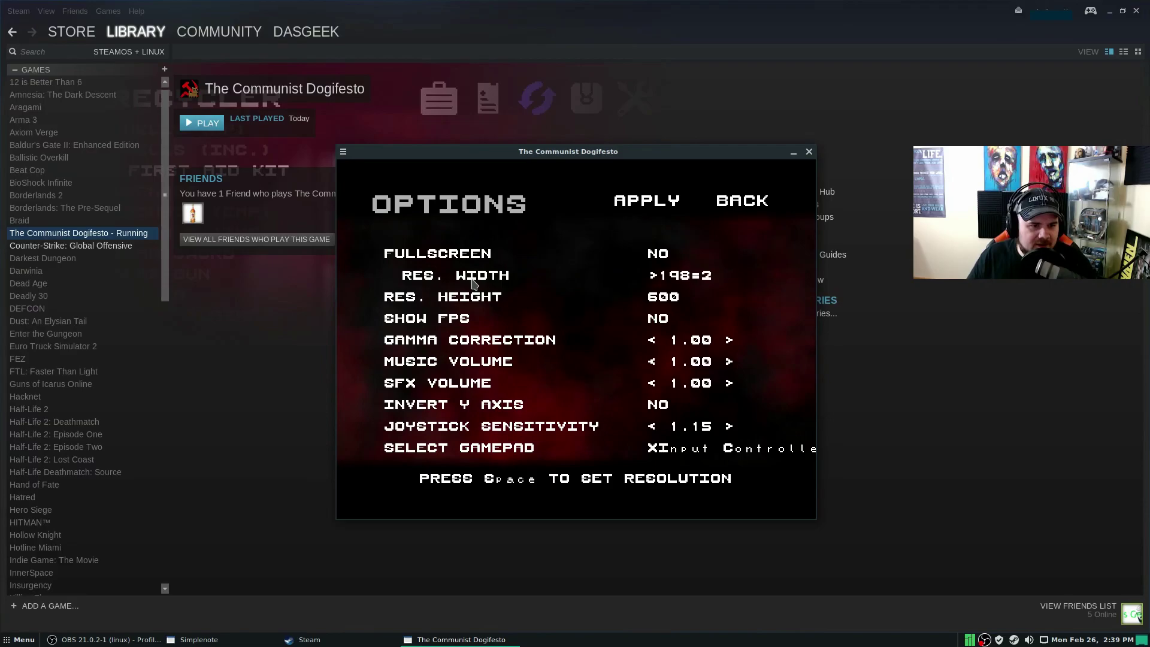
{"action": "key", "text": "BackSpace"}
{"action": "key", "text": "BackSpace"}
{"action": "key", "text": "BackSpace"}
{"action": "type", "text": "29"}
{"action": "key", "text": "BackSpace"}
{"action": "type", "text": "0"}
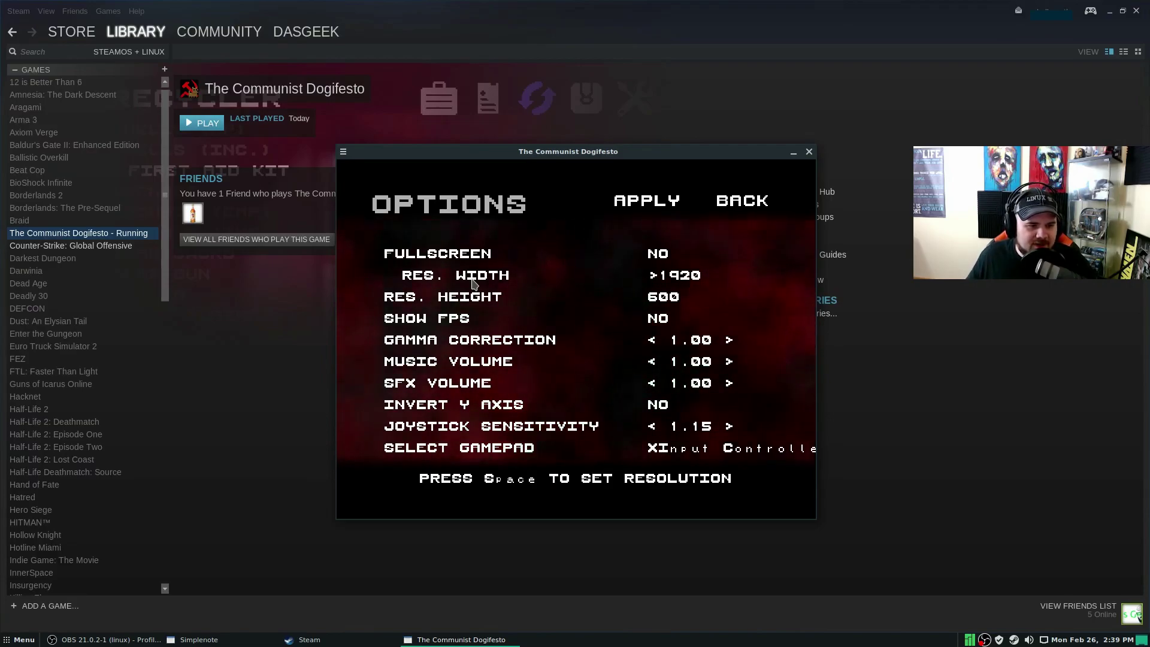
{"action": "key", "text": "Return"}
{"action": "key", "text": "Down"}
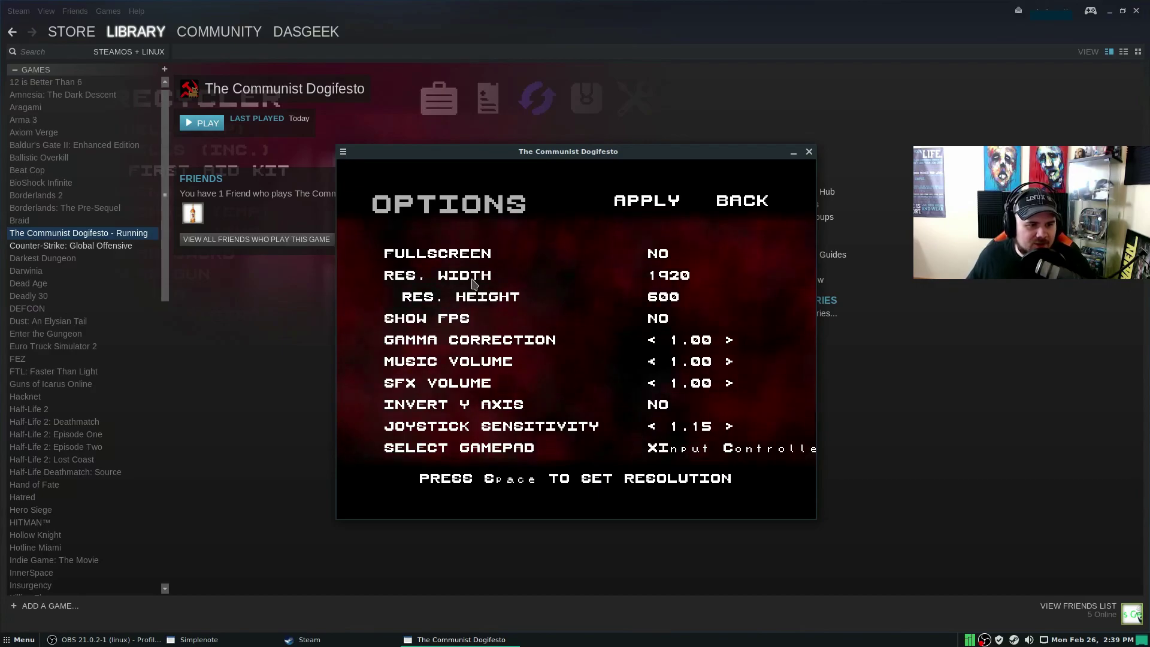
{"action": "key", "text": "space"}
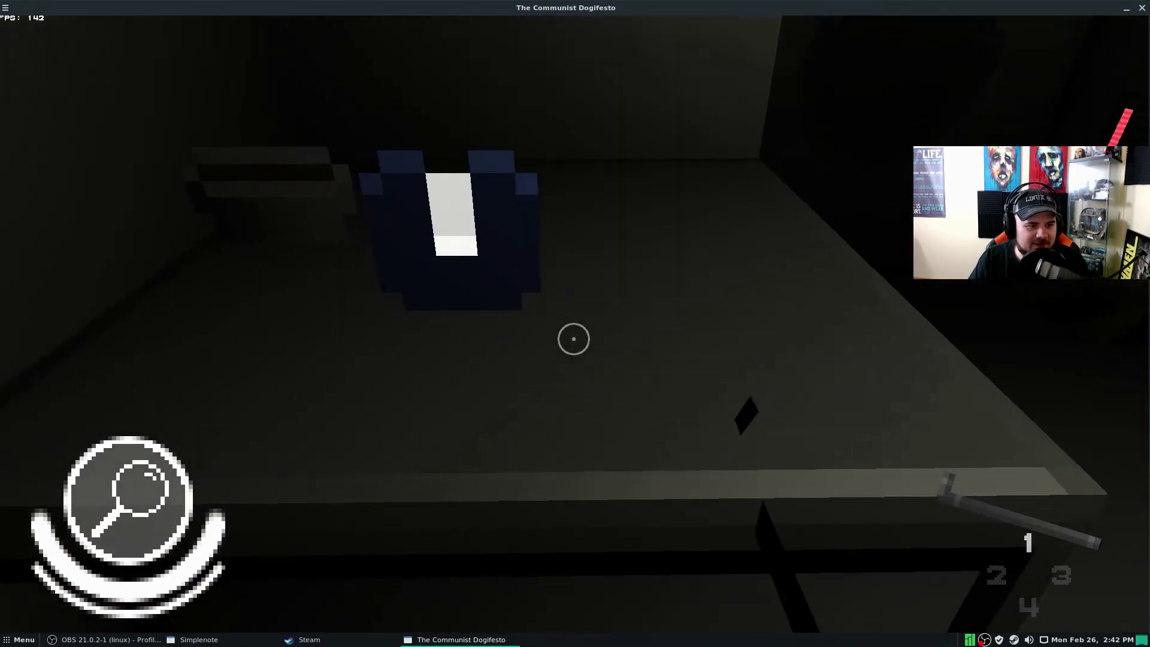
Take the data pad from the table and walk up to the door.
{"action": "left_click", "coordinate": [573, 339]}
{"action": "left_click", "coordinate": [573, 339]}
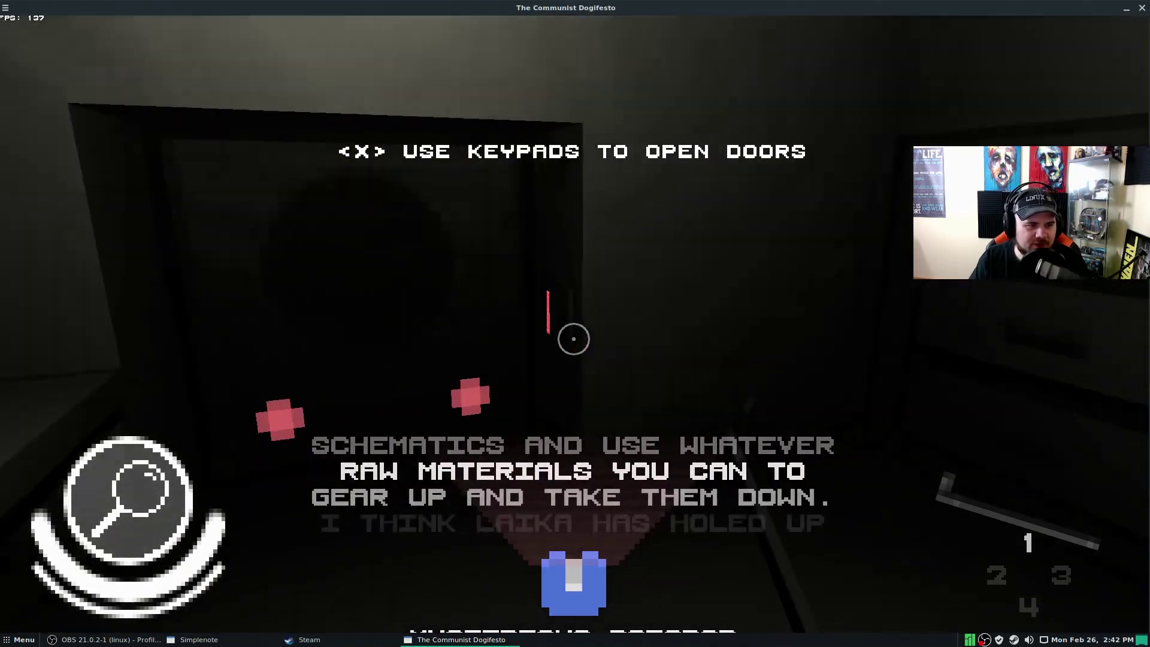
{"action": "key", "text": "w"}
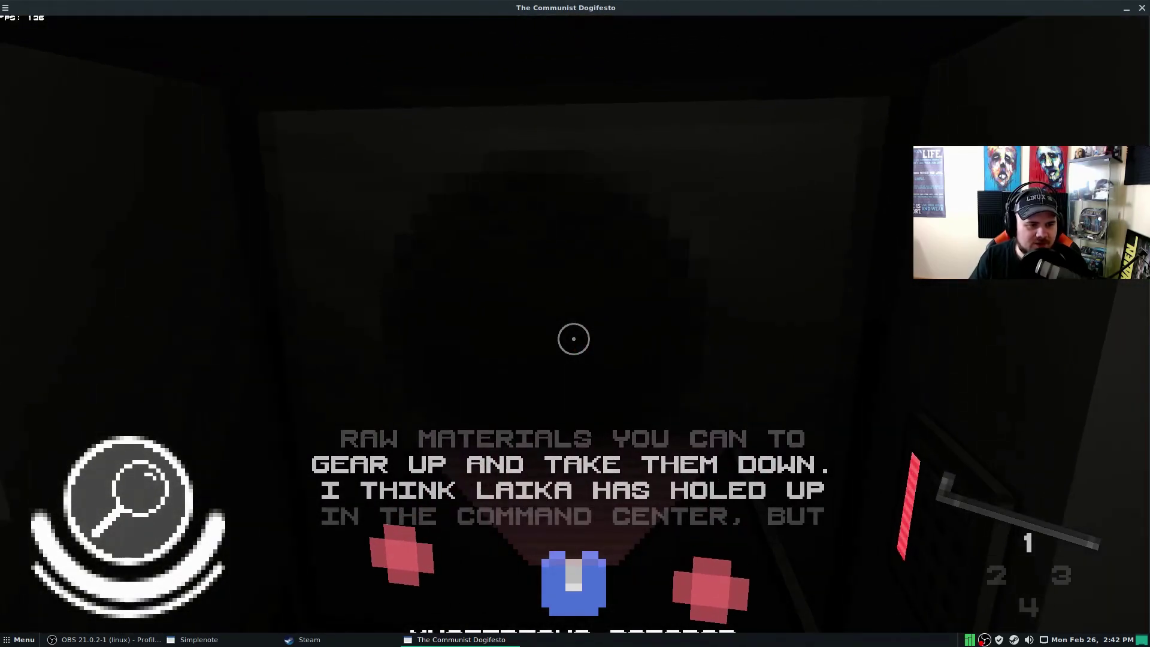
Glance at the door keypad, then use the flashlight to crawl through the vent down the corridor.
{"action": "left_click", "coordinate": [574, 340]}
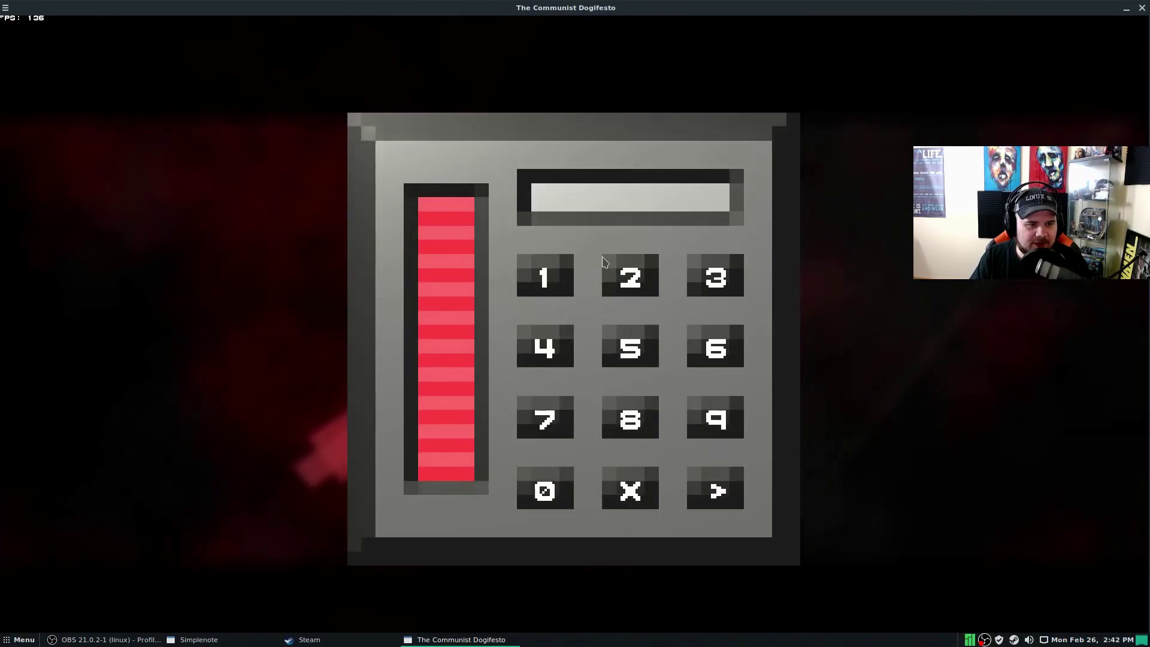
{"action": "key", "text": "Escape"}
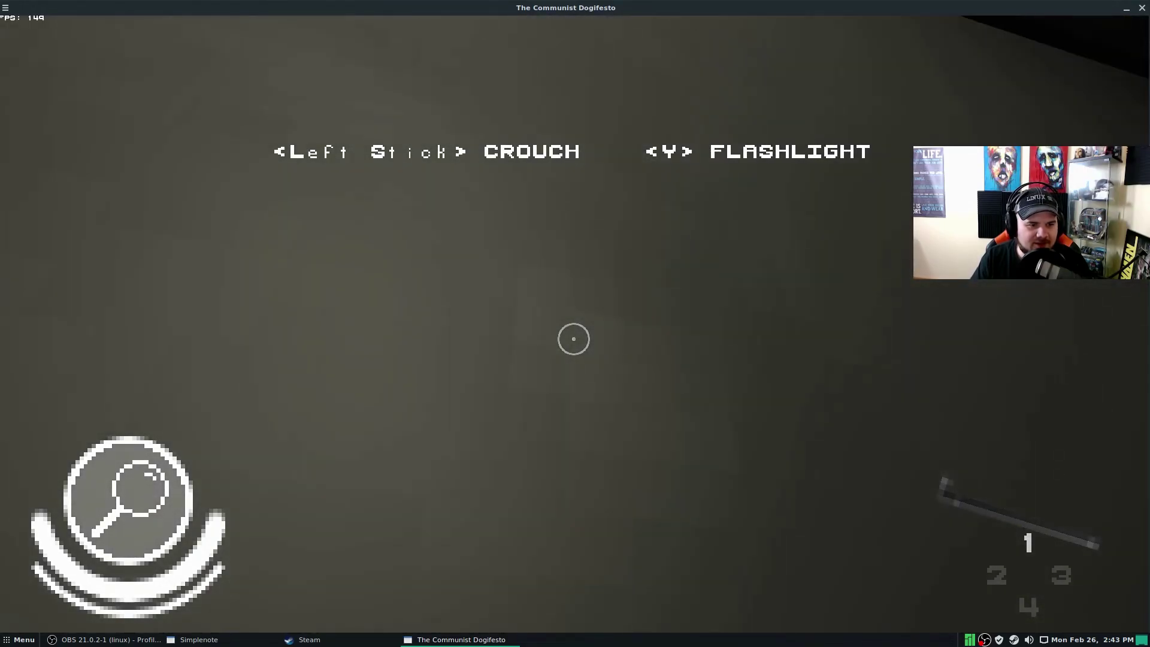
{"action": "key", "text": "f"}
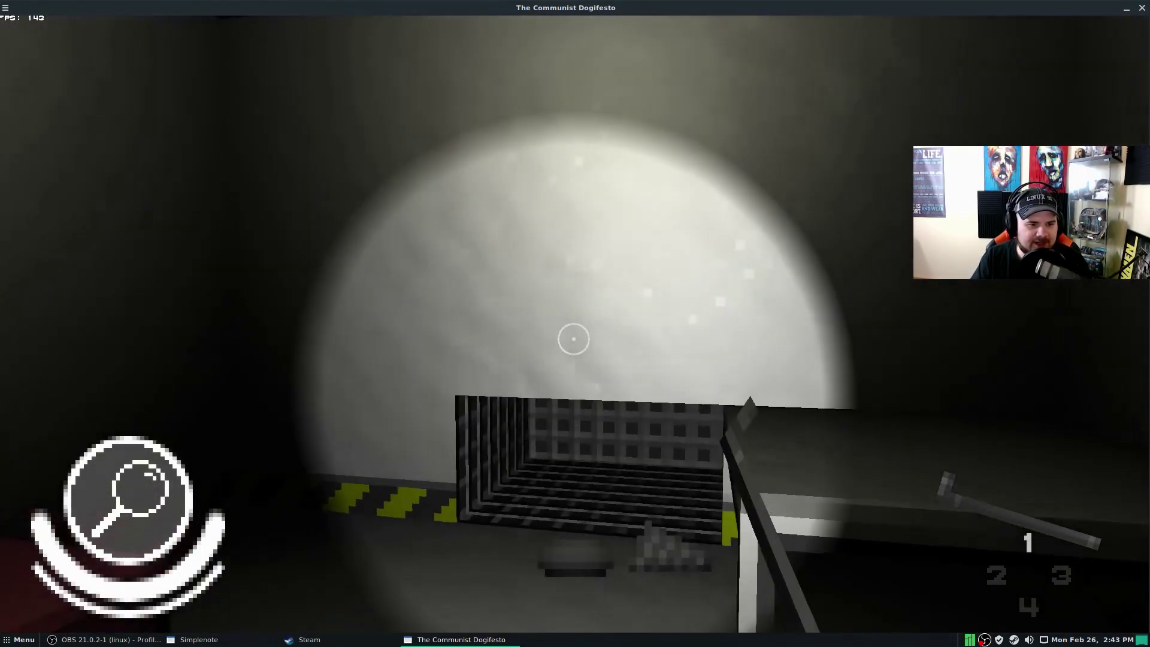
{"action": "key", "text": "w"}
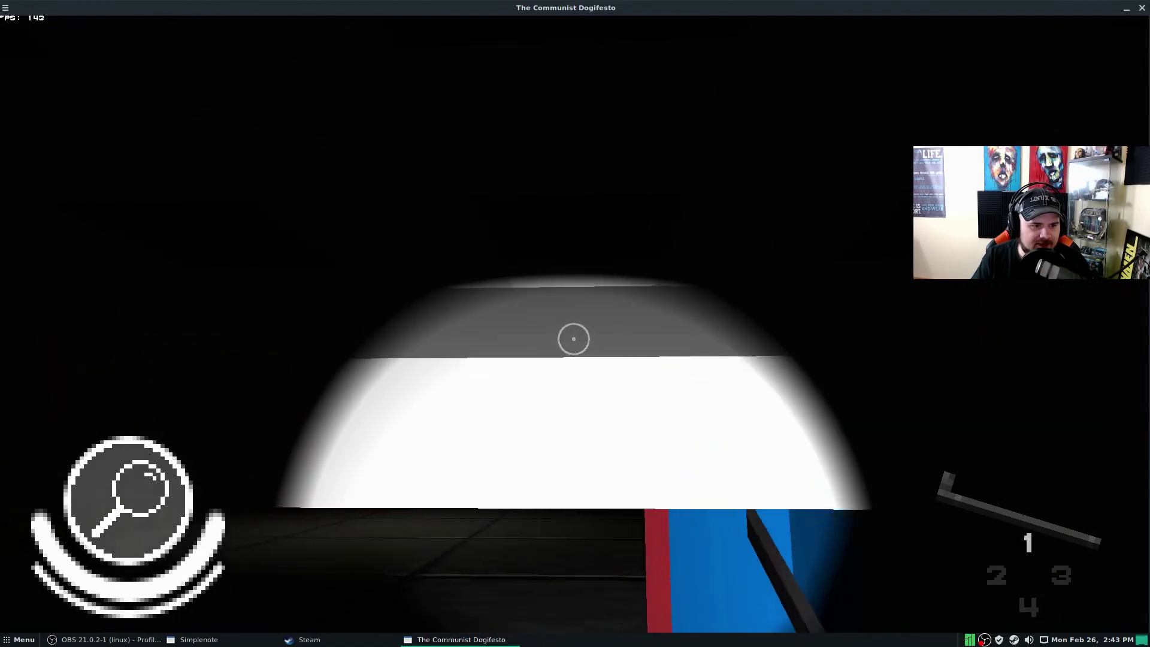
{"action": "key", "text": "w"}
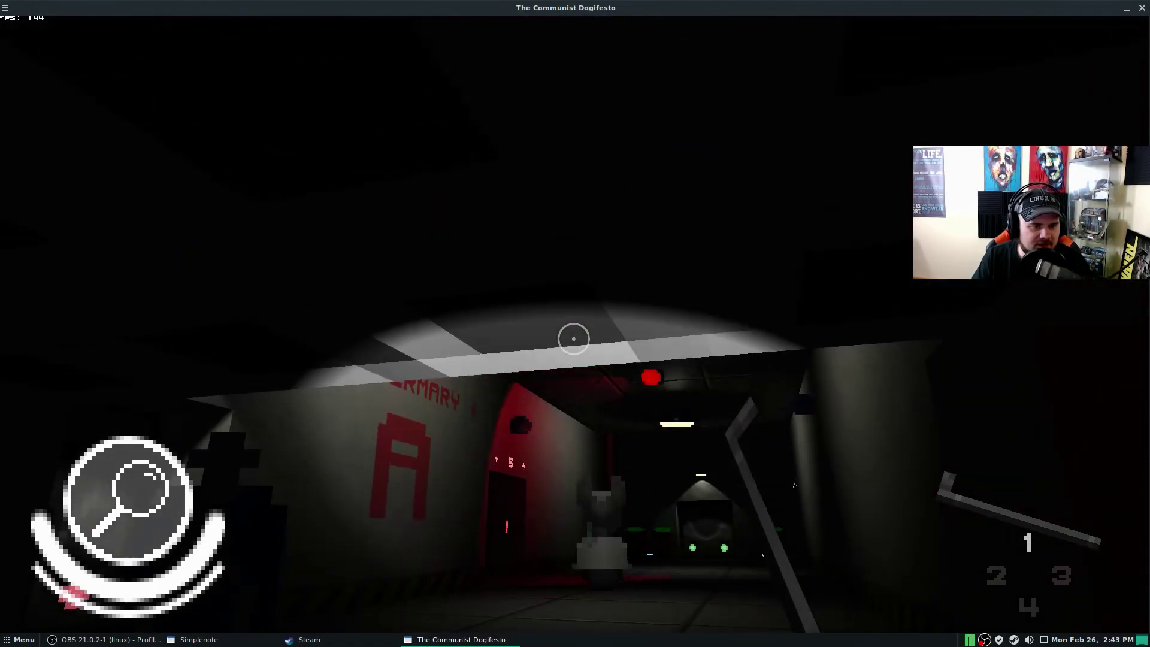
{"action": "key", "text": "w"}
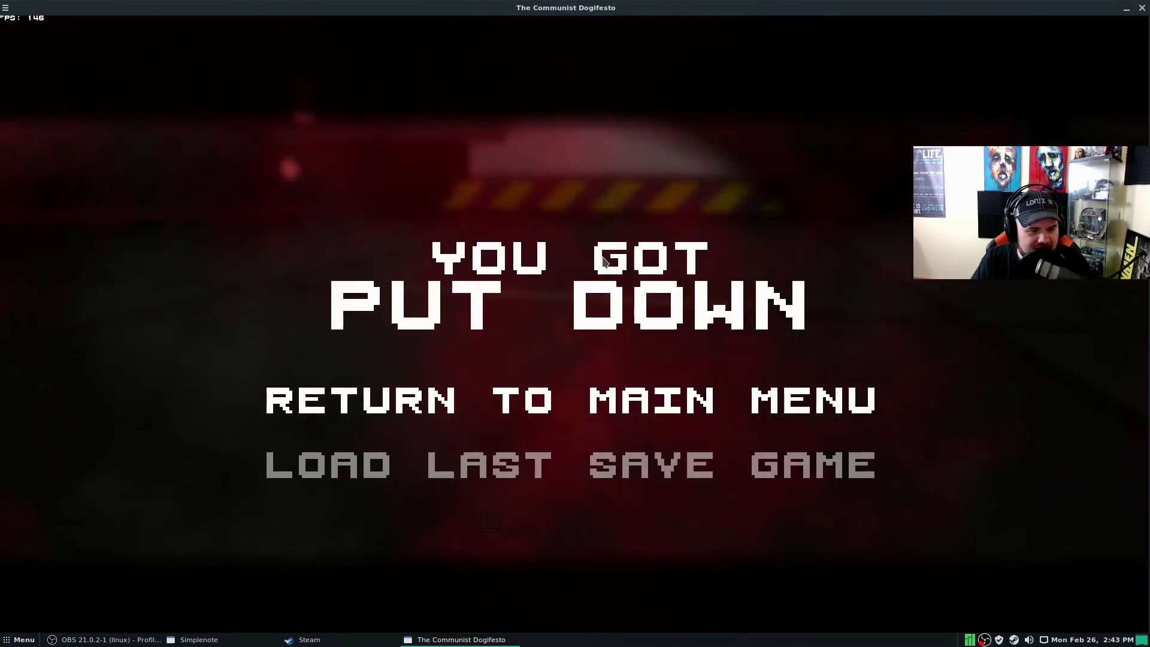
Return to the main menu, start a new game, and pick up the blue data pad.
{"action": "key", "text": "Return"}
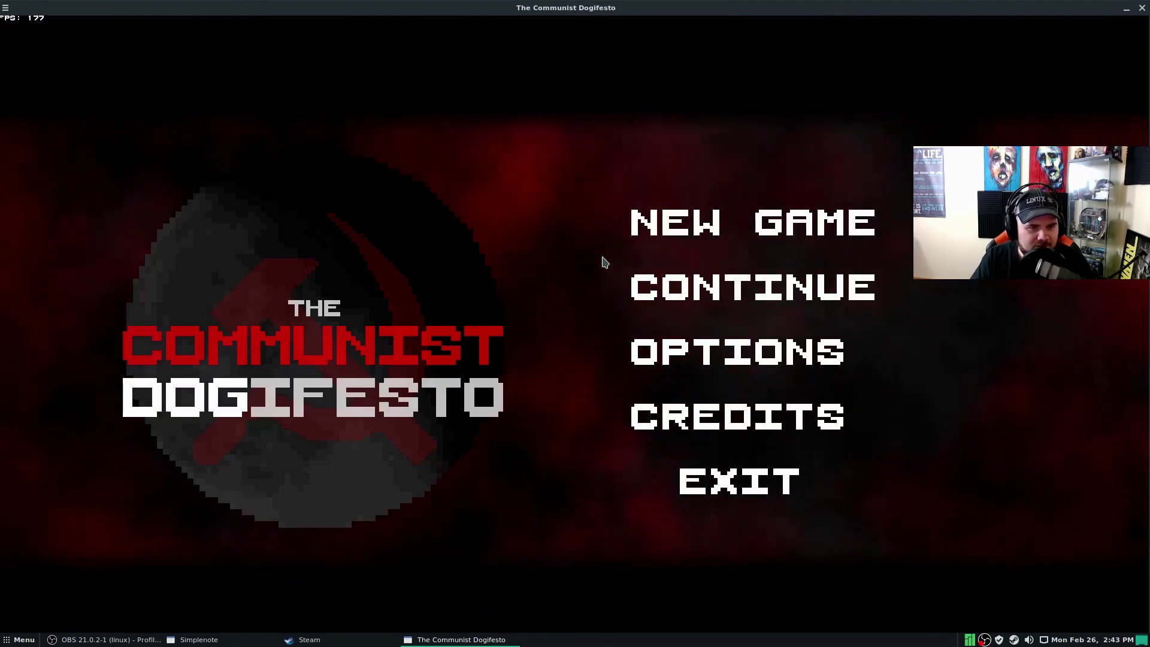
{"action": "key", "text": "Return"}
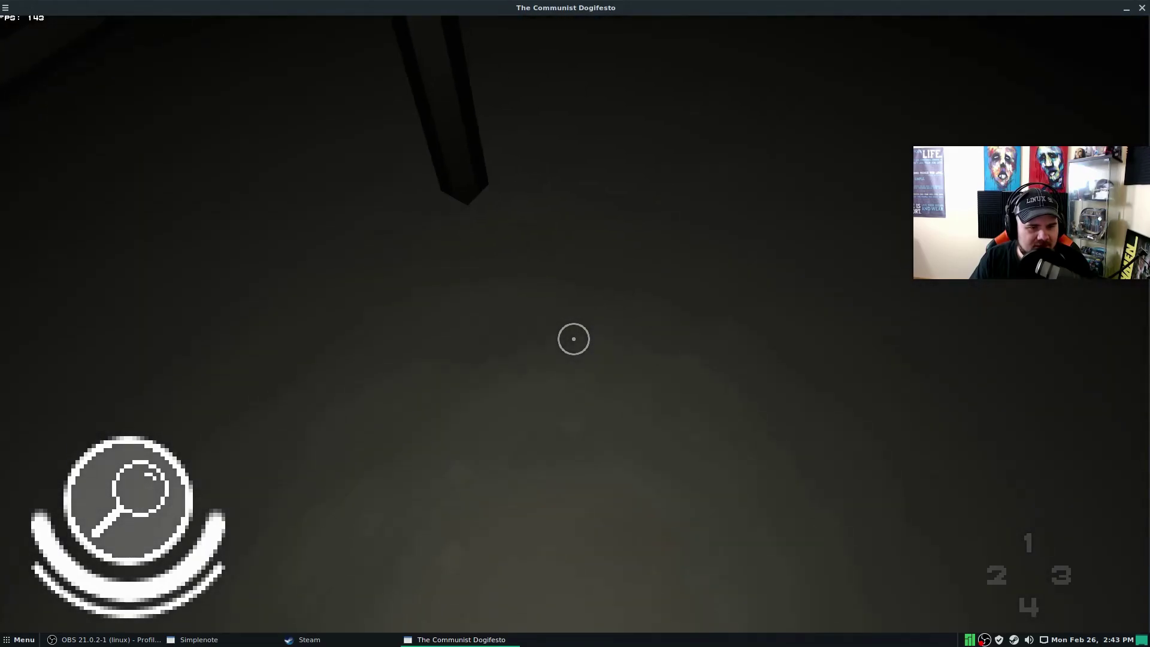
{"action": "mouse_move", "coordinate": [573, 339]}
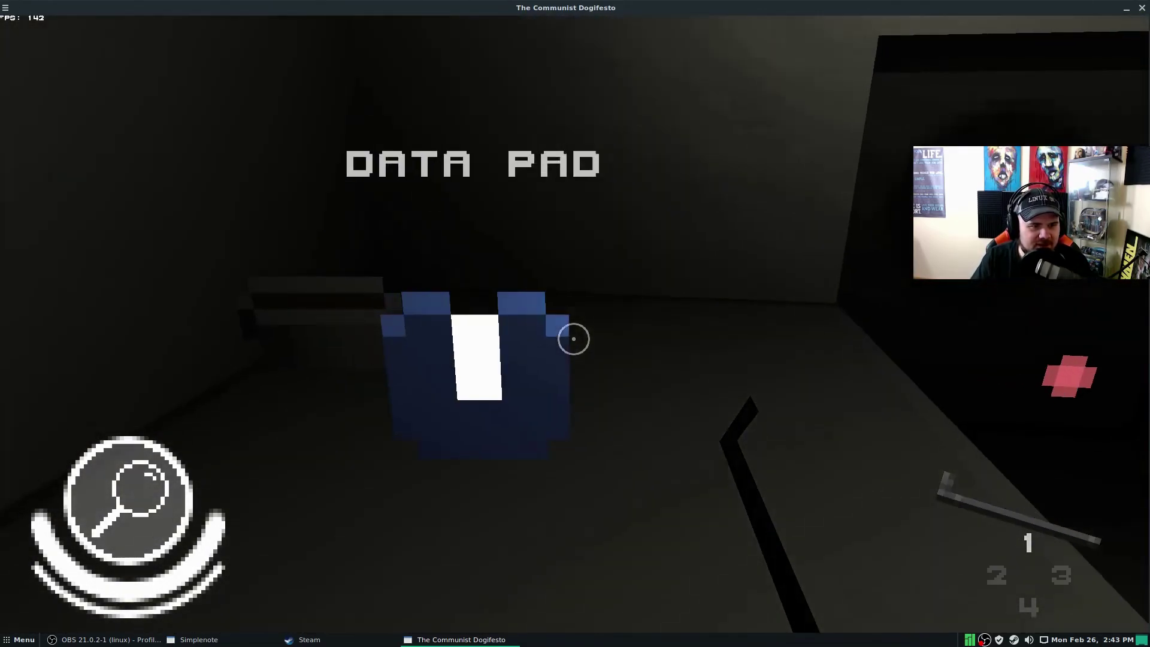
{"action": "left_click", "coordinate": [574, 339]}
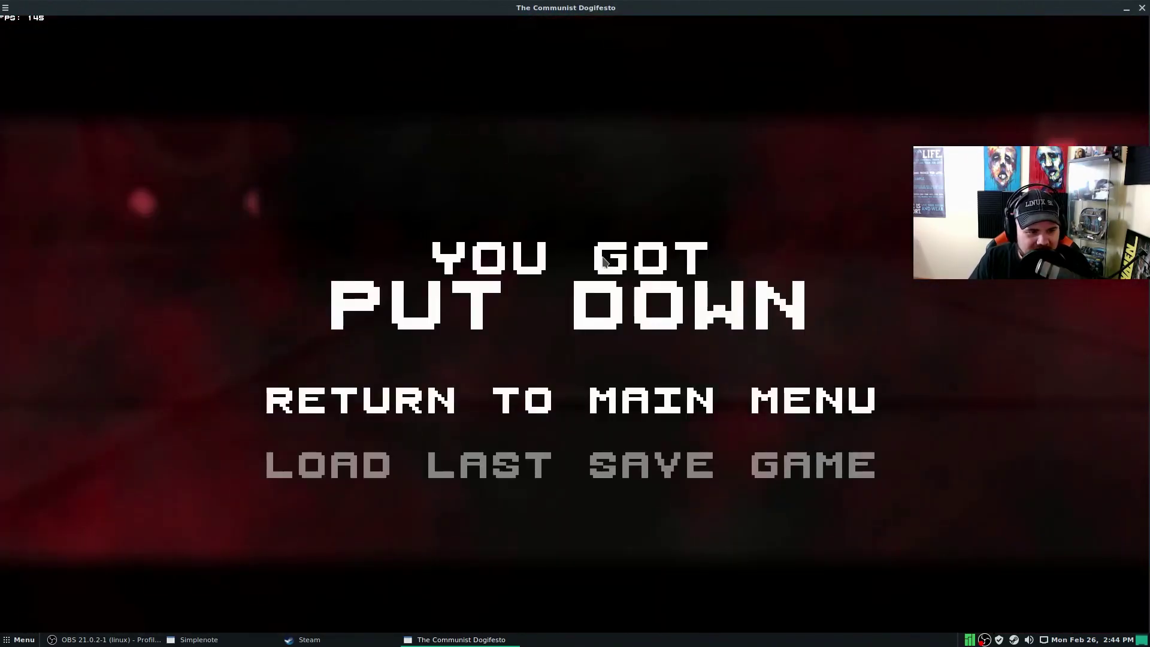
Start a new game, skip the intro close-up, and collect the blue datapad and chunk of metal.
{"action": "key", "text": "Return"}
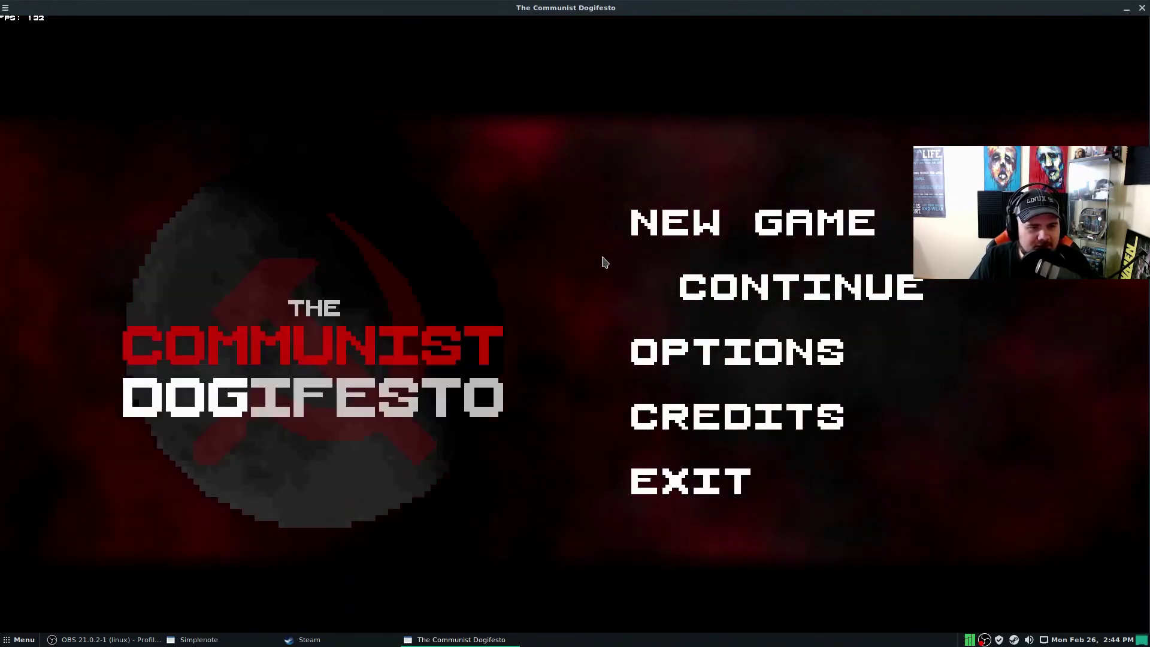
{"action": "key", "text": "Return"}
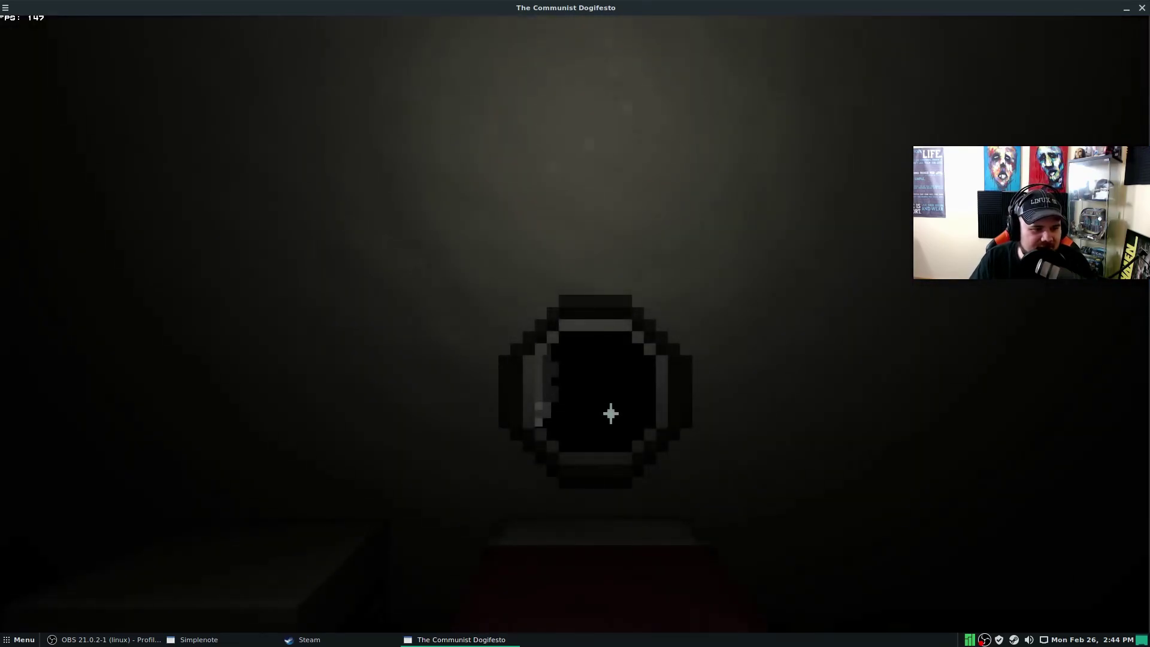
{"action": "left_click", "coordinate": [610, 413]}
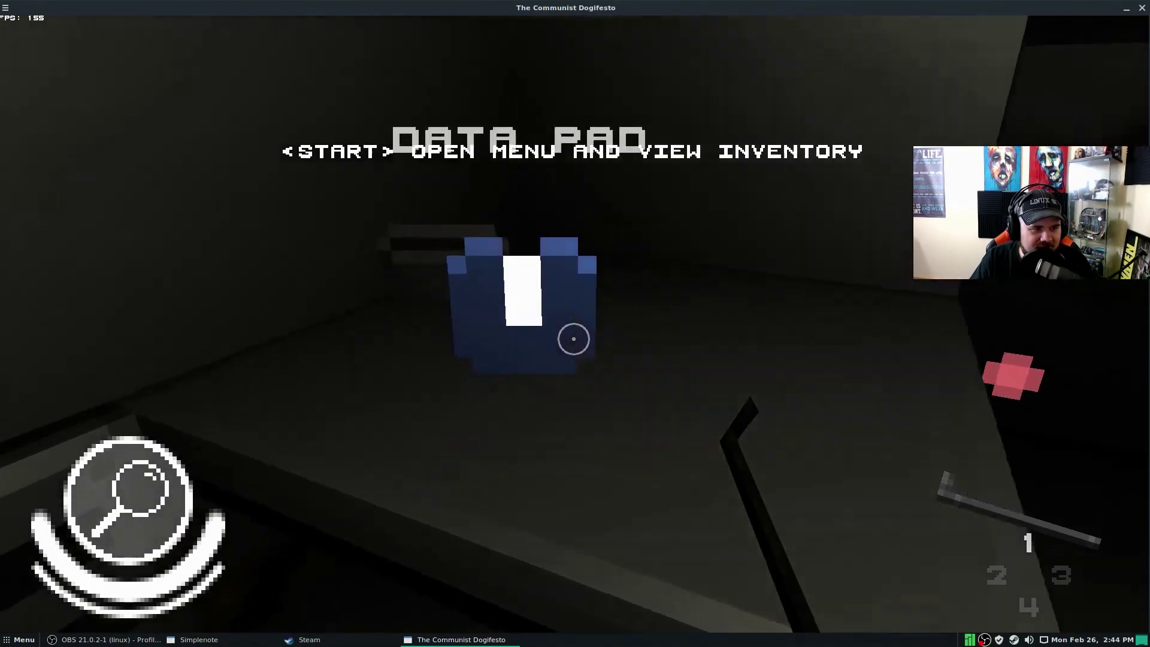
{"action": "left_click", "coordinate": [574, 339]}
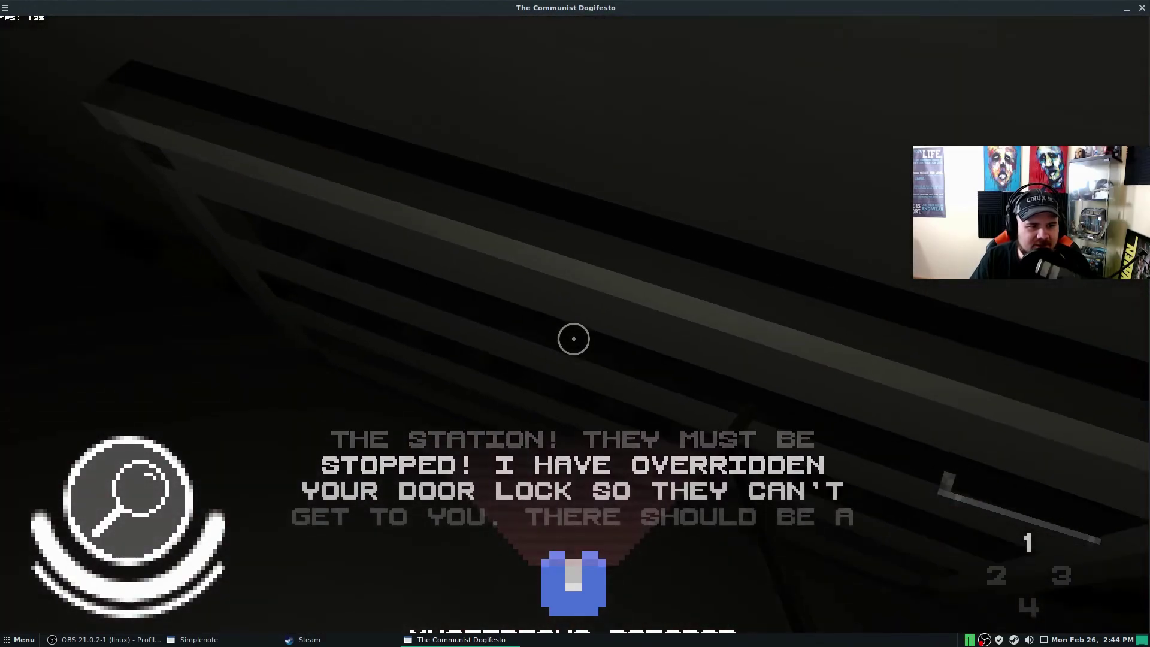
{"action": "left_click", "coordinate": [573, 339]}
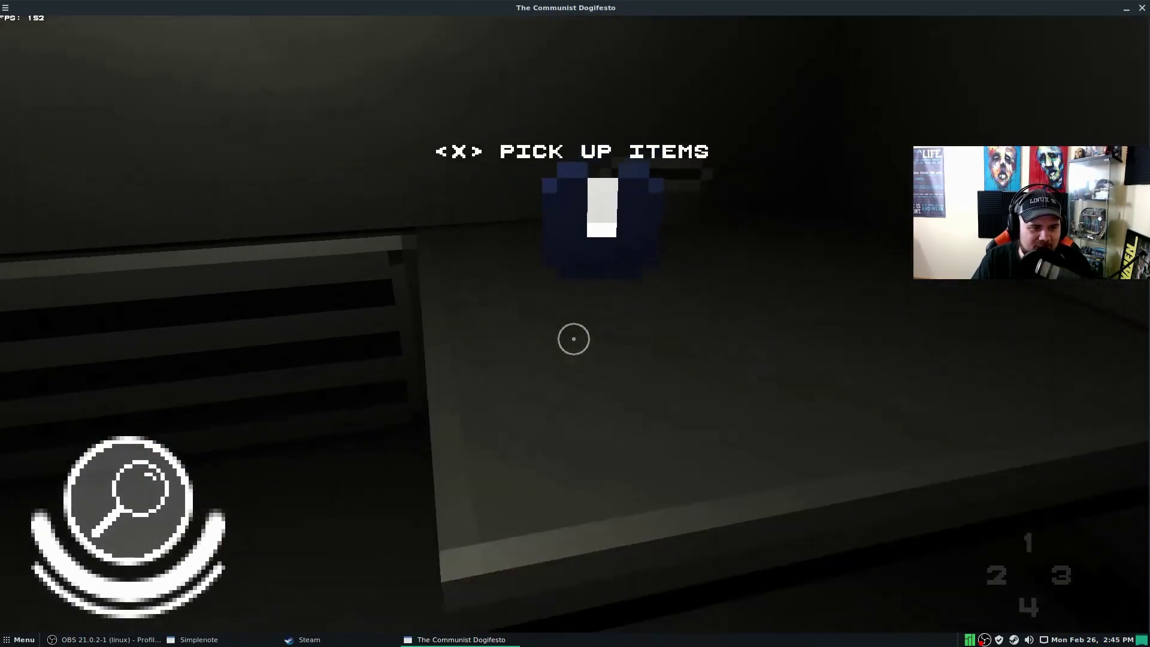
Pick up the datapad, walk to the wall keypad, then head toward the Science Labs door.
{"action": "key", "text": "x"}
{"action": "mouse_move", "coordinate": [575, 339]}
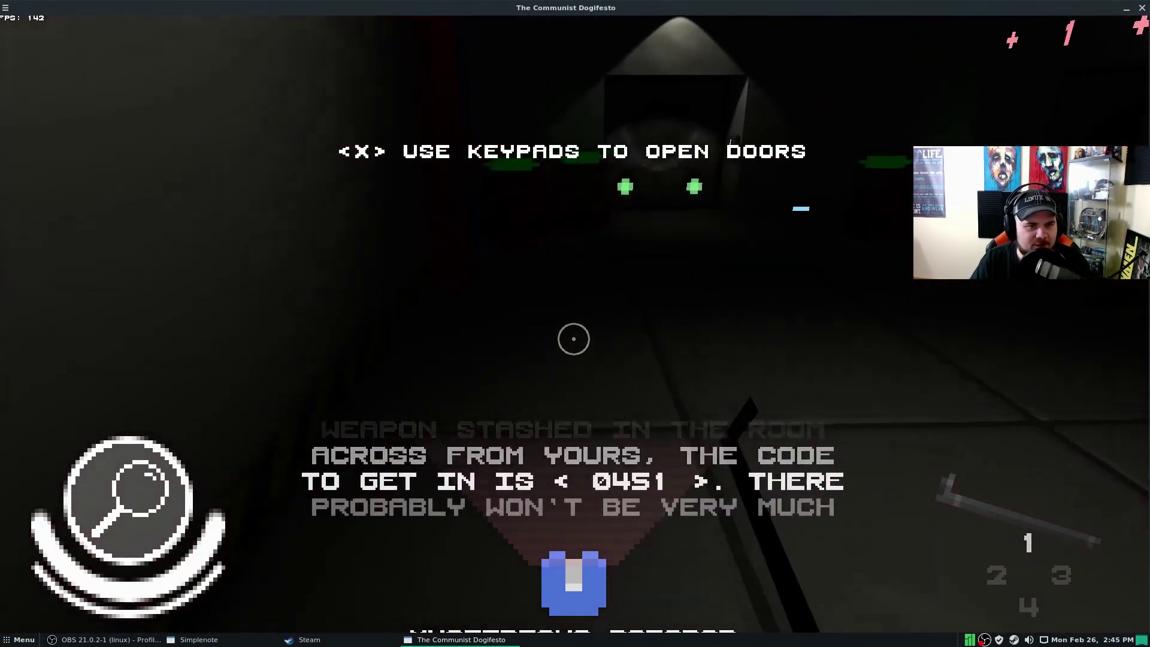
{"action": "key", "text": "w"}
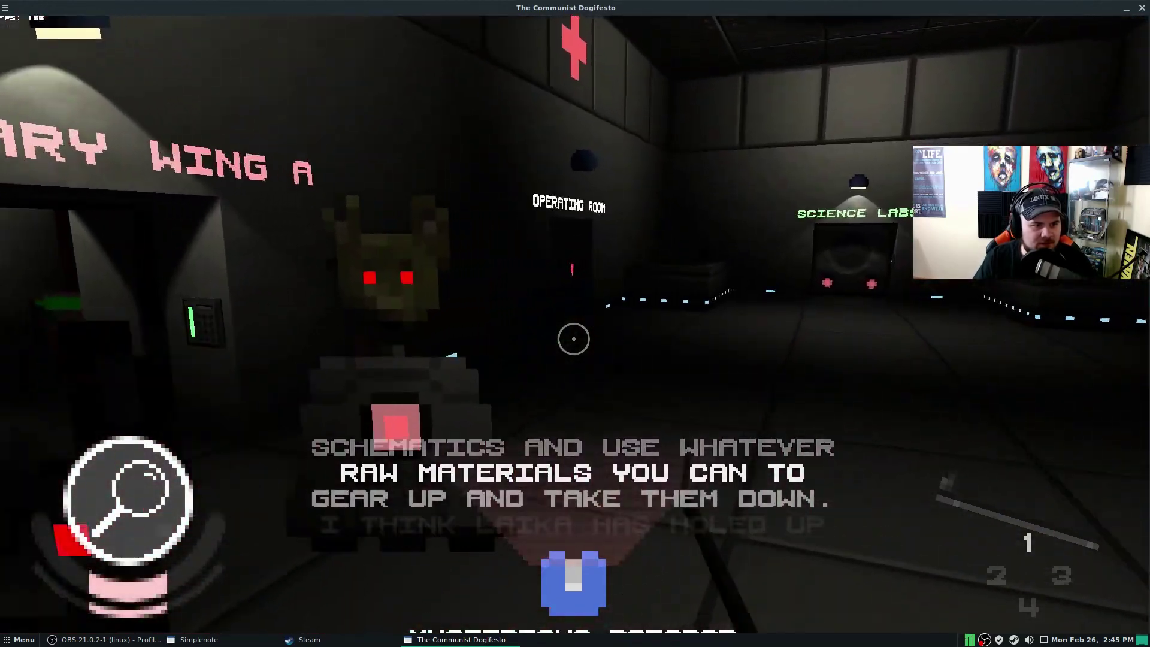
{"action": "key", "text": "w"}
{"action": "key", "text": "w"}
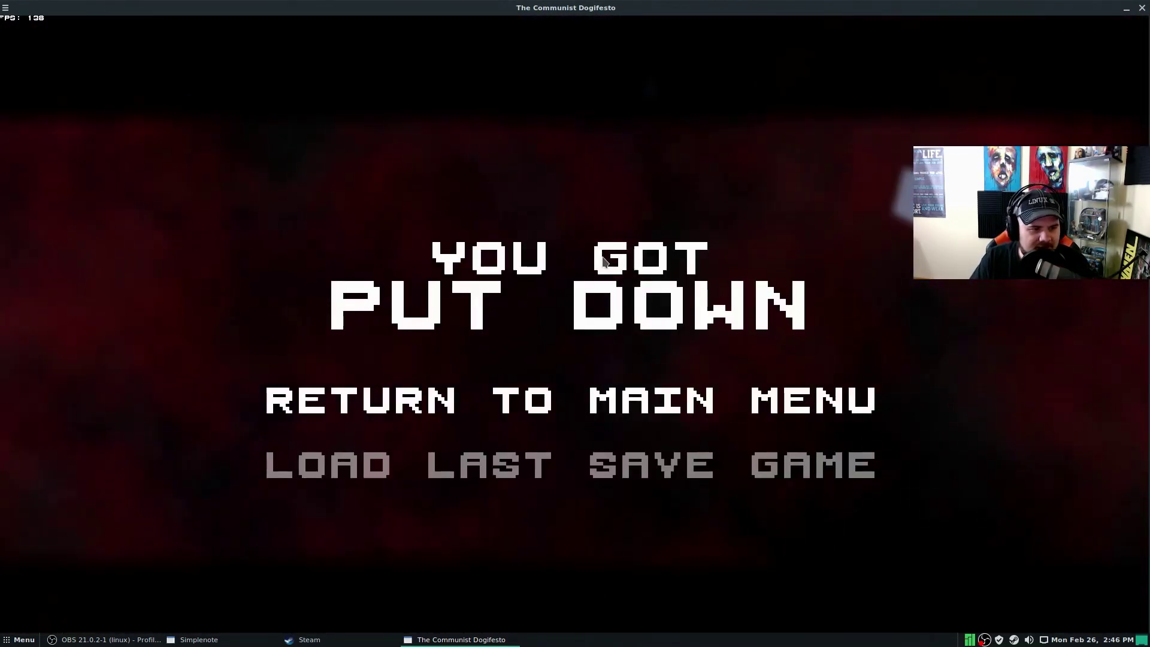
Restart from the main menu, pick up the data pad, and switch on the flashlight.
{"action": "key", "text": "Return"}
{"action": "key", "text": "Return"}
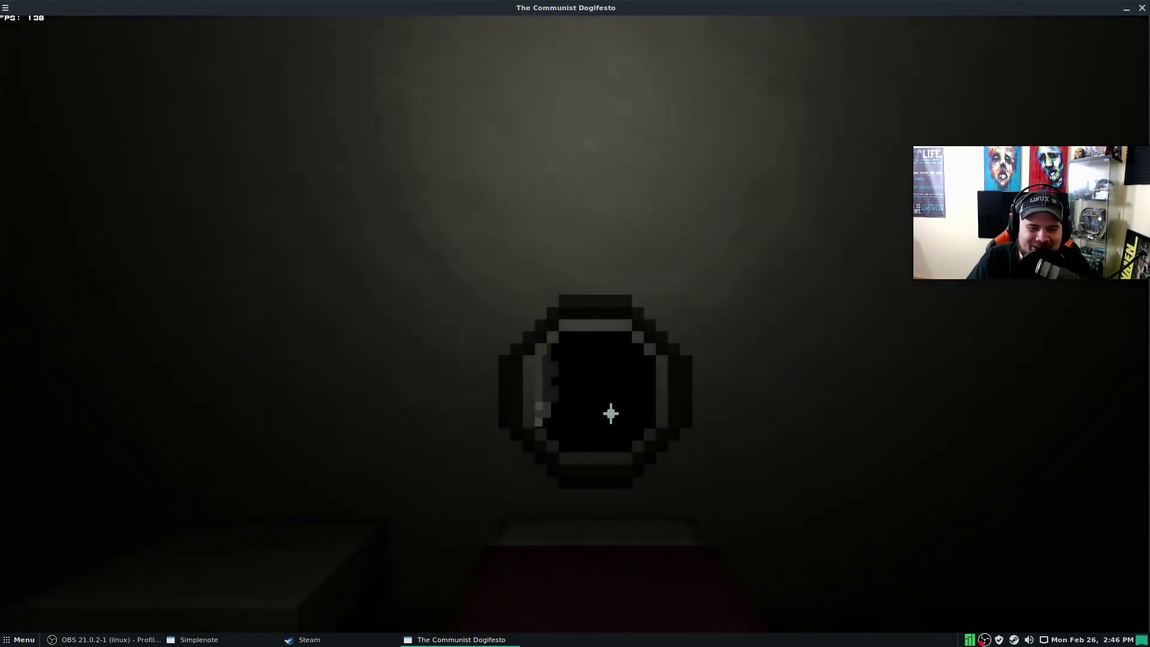
{"action": "key", "text": "w"}
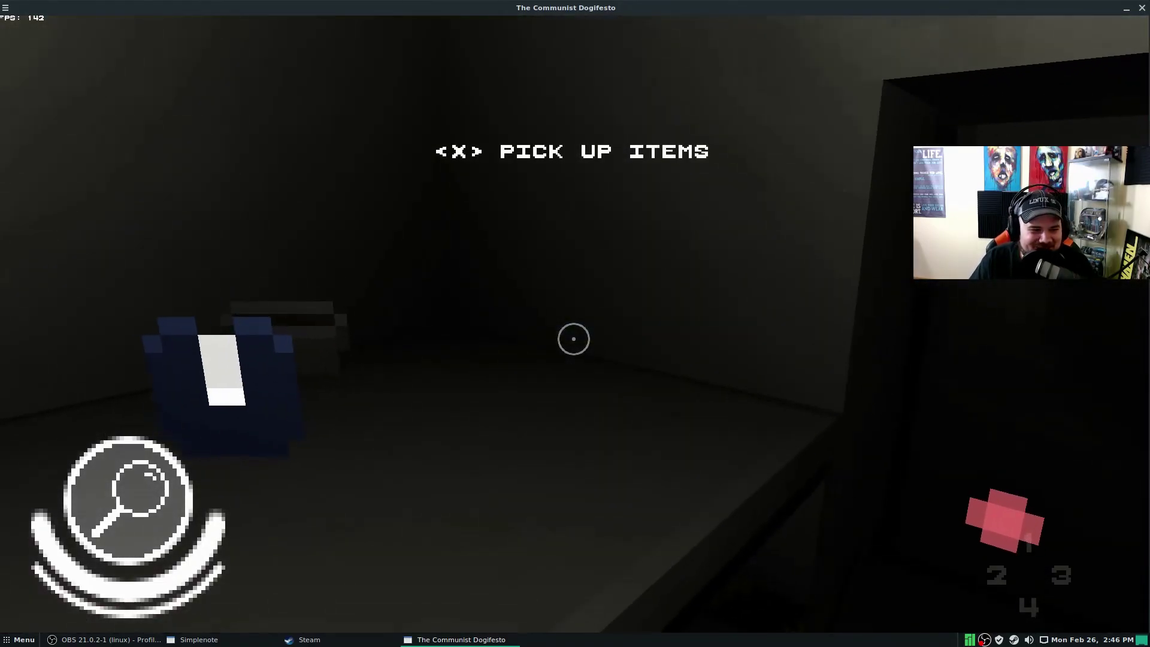
{"action": "key", "text": "x"}
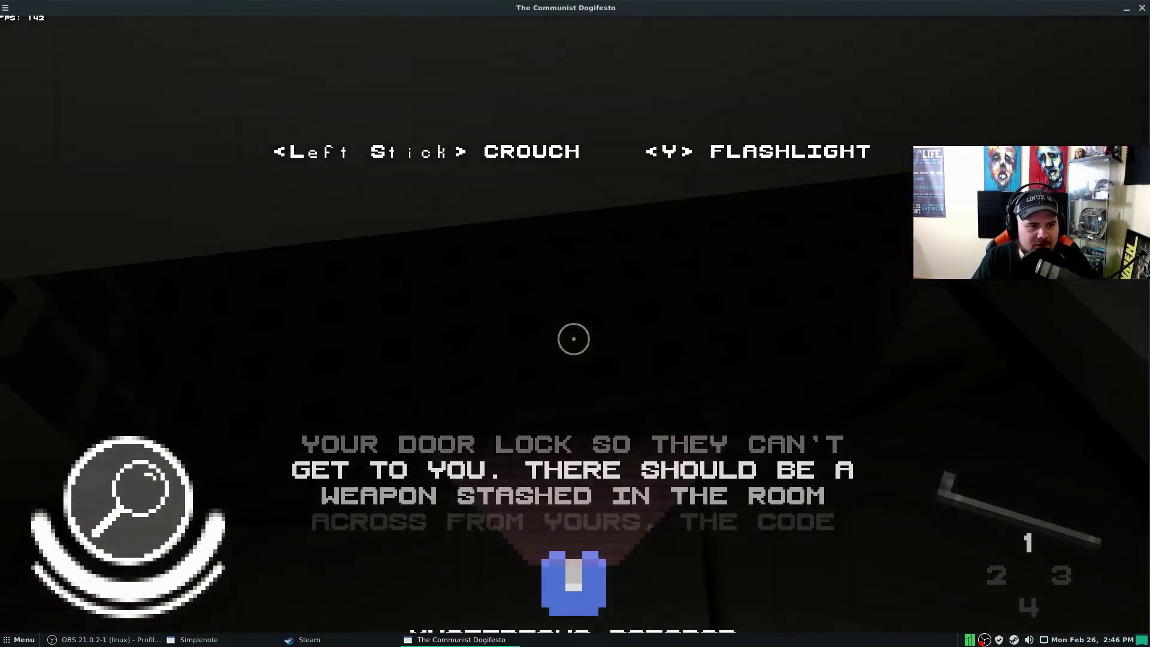
{"action": "key", "text": "f"}
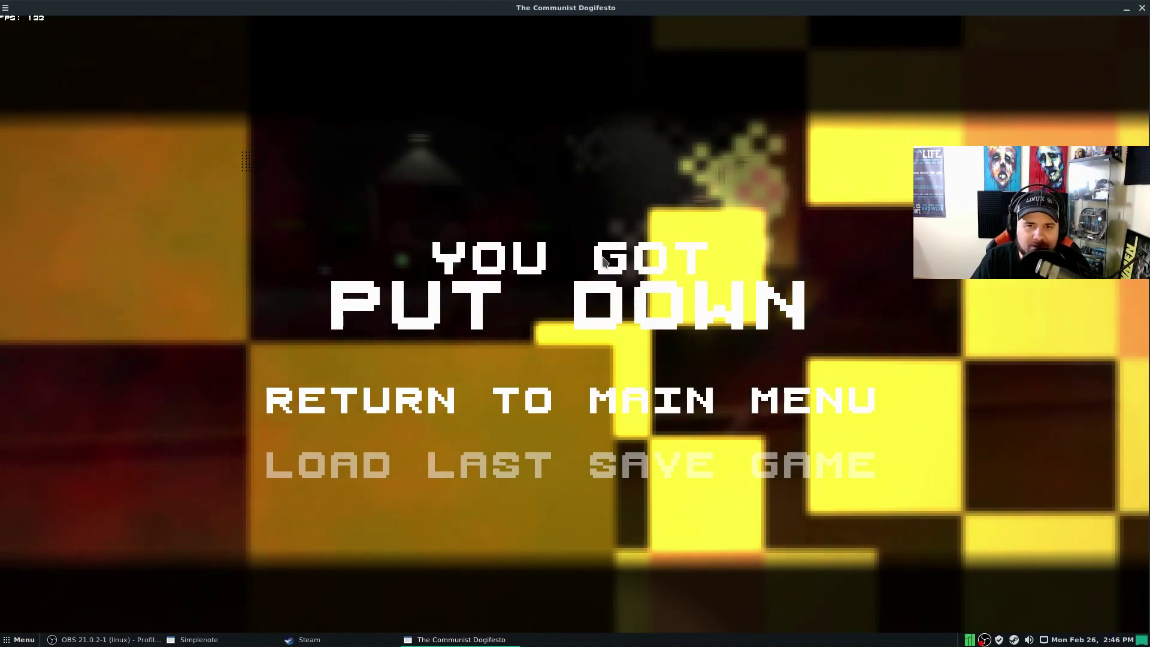
Go back to the main menu from the 'You Got Put Down' screen and move toward Exit.
{"action": "key", "text": "Return"}
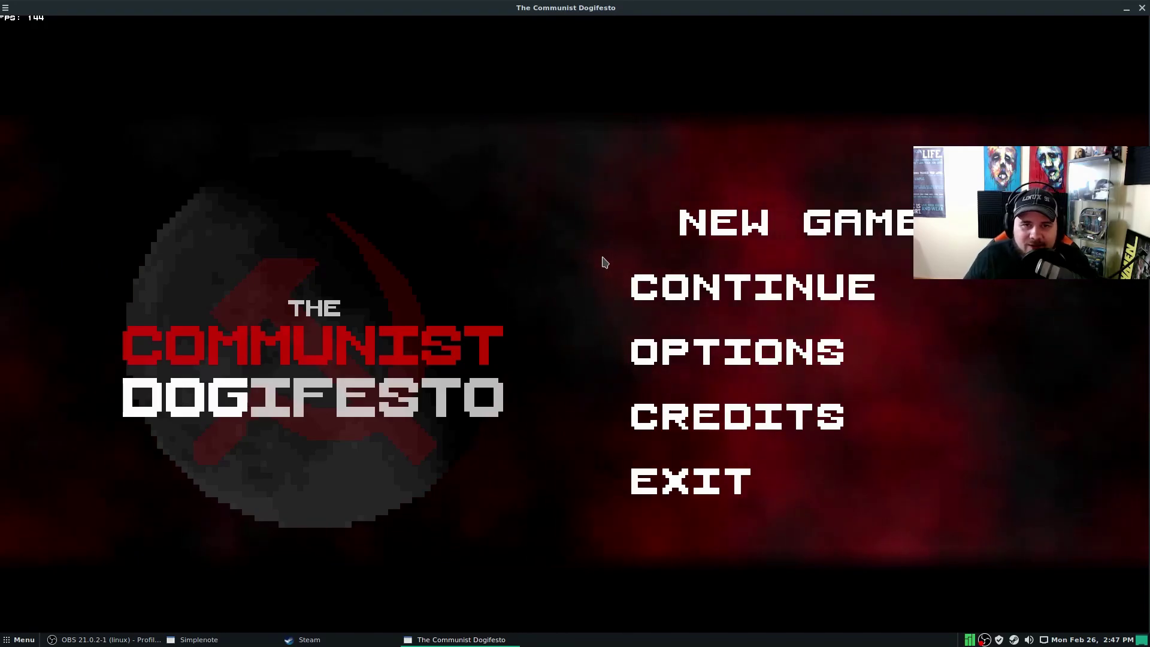
{"action": "key", "text": "Down"}
{"action": "key", "text": "Down"}
{"action": "key", "text": "Down"}
{"action": "key", "text": "Down"}
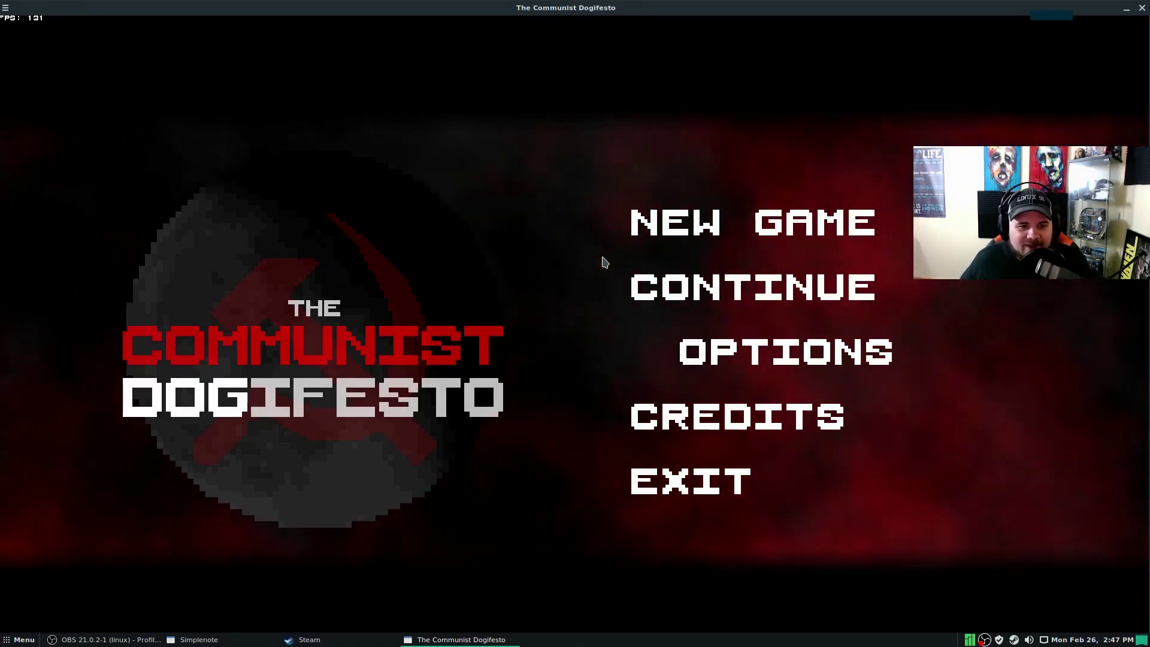
Choose Exit to quit the game back to its Steam Library page.
{"action": "key", "text": "Return"}
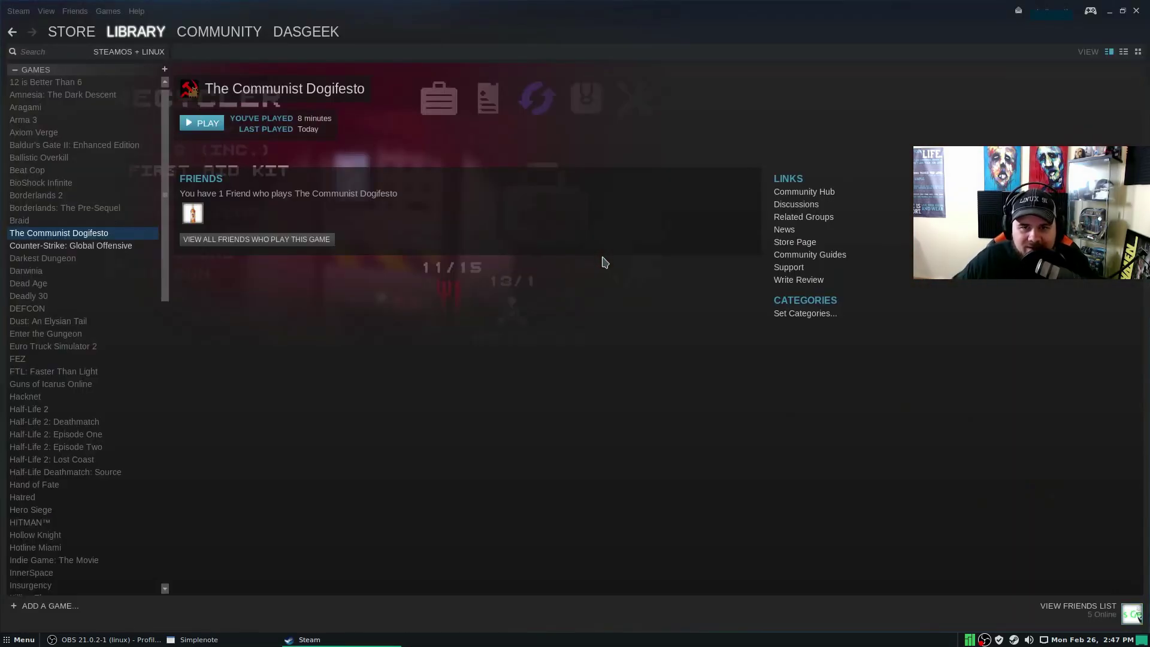